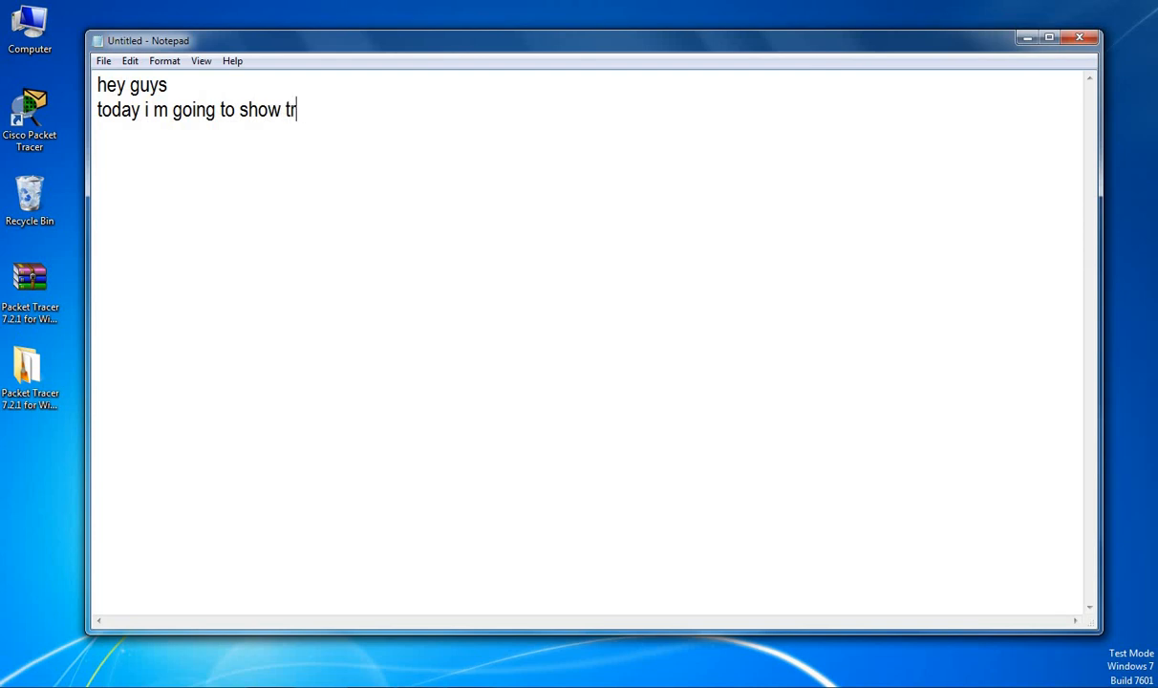
Complete the note's second line to read "today i m going to show network triangle with 3 switches and each switch contains 4 pcs"
type("a")
key("BackSpace")
key("BackSpace")
type("network ")
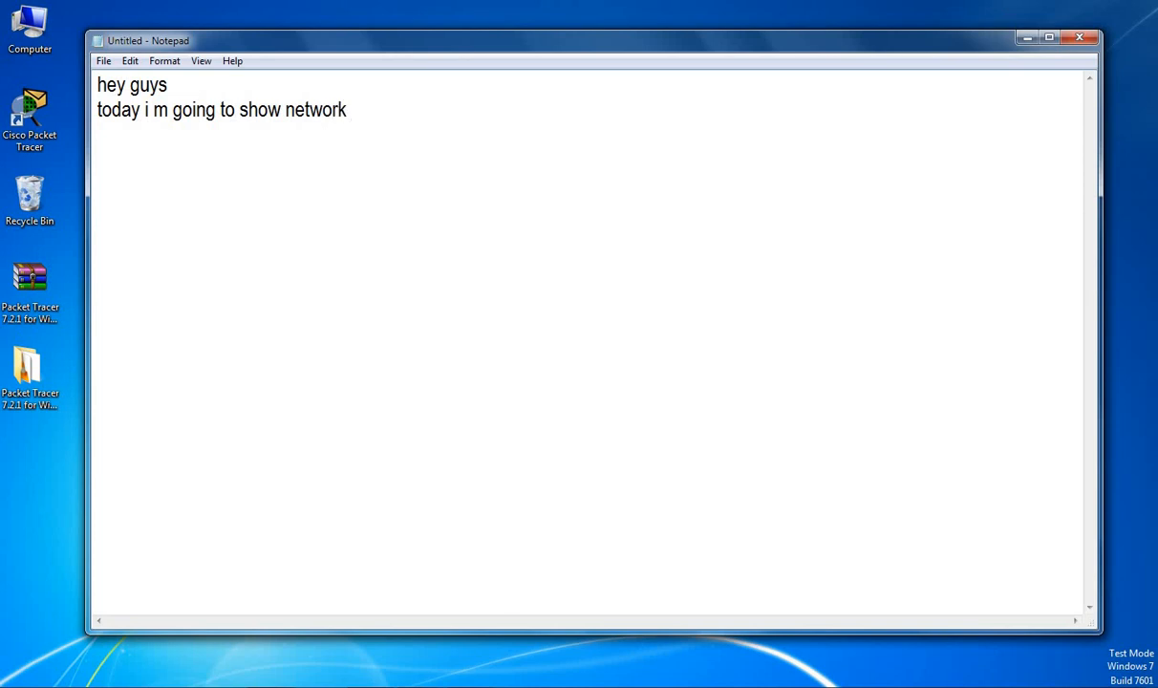
type("triangle ")
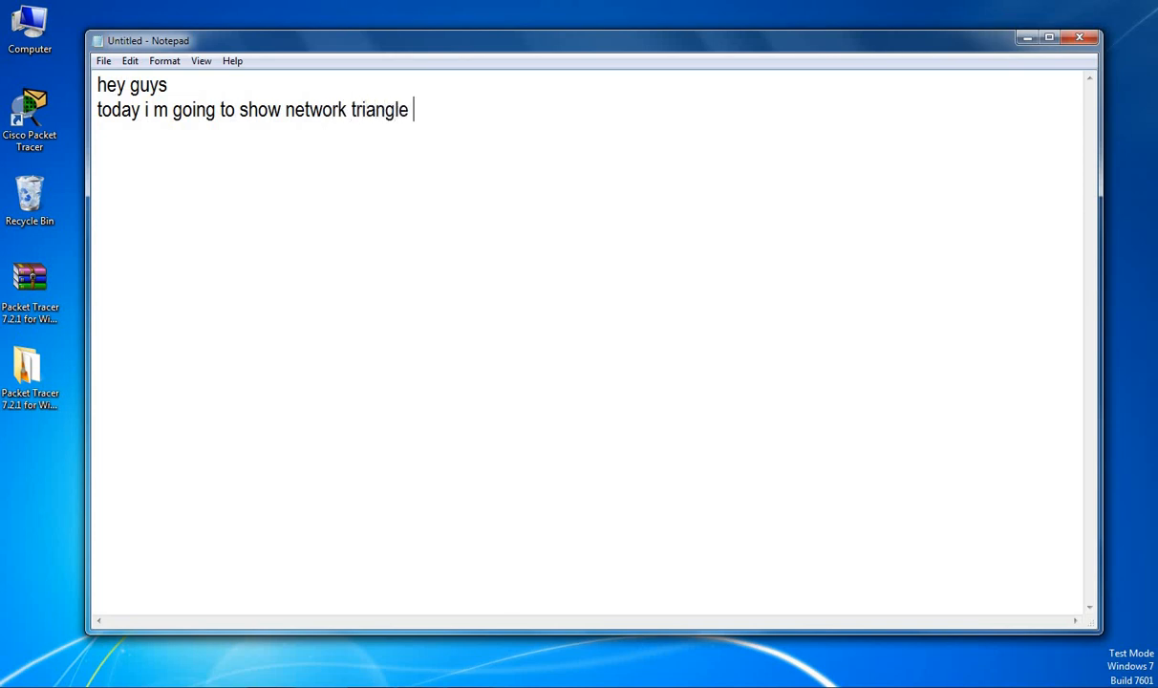
type("with 3 swi")
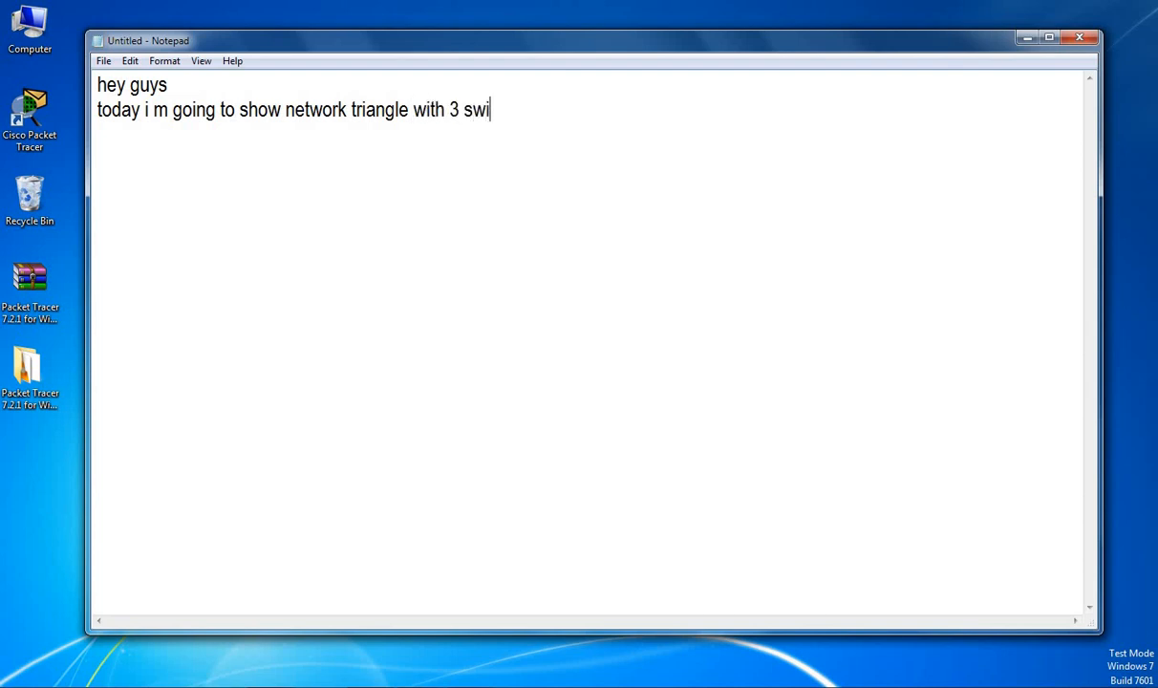
type("tches and")
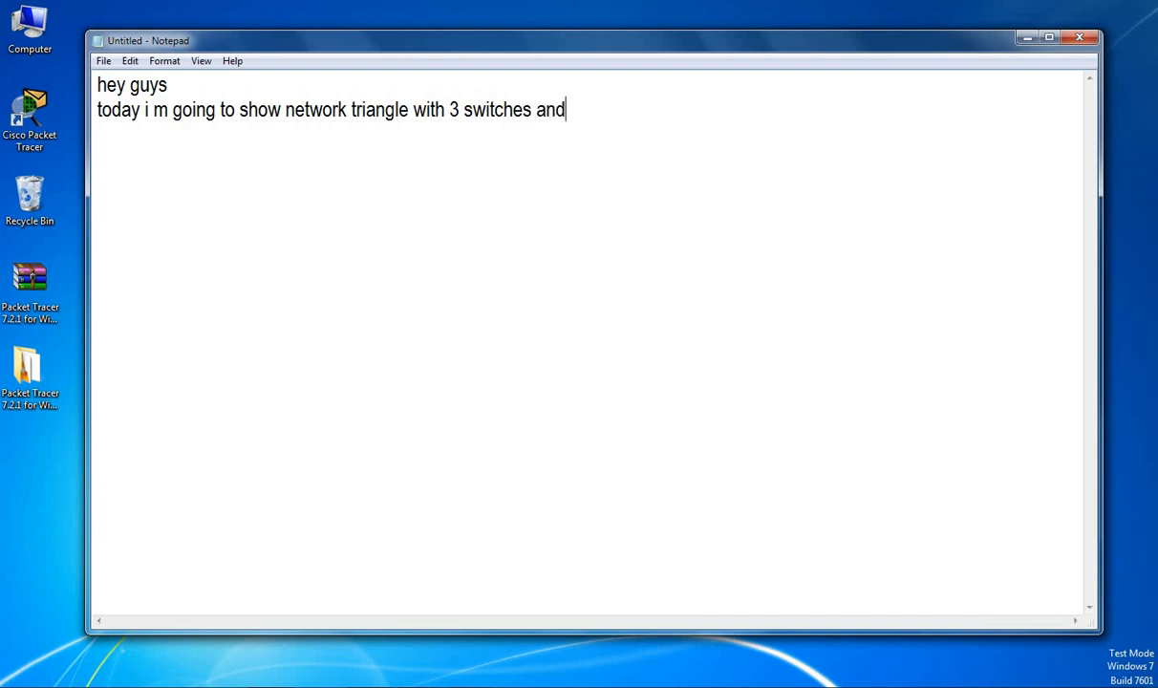
type(" each switch co")
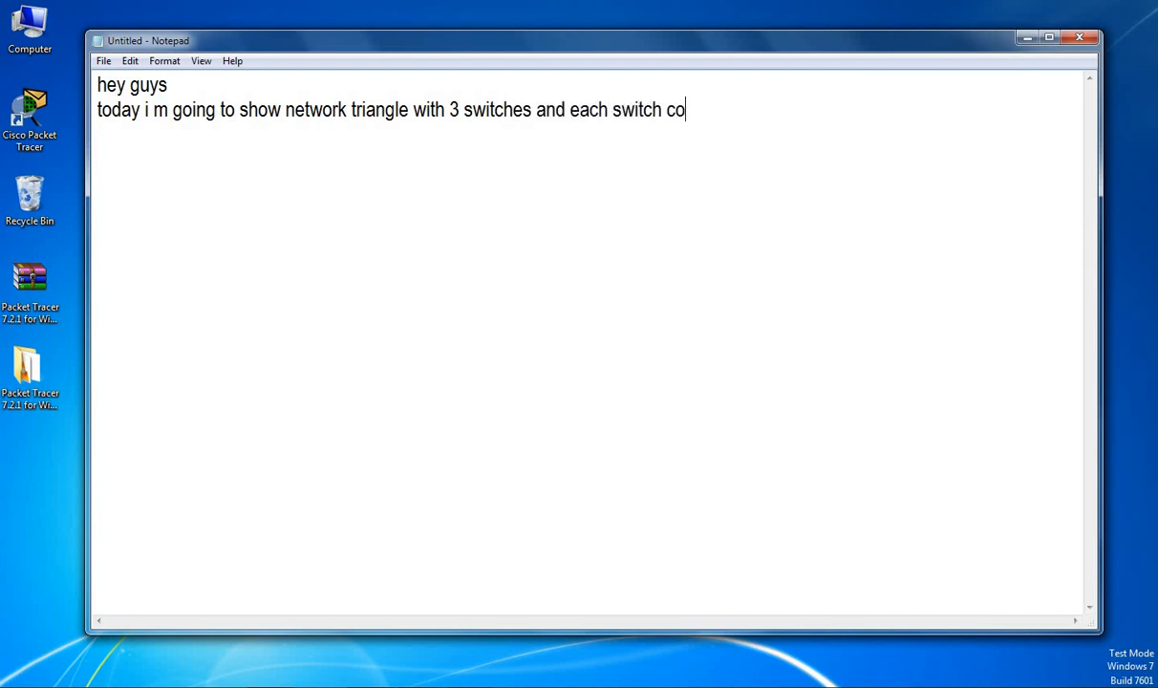
type("ntains 4 pcs")
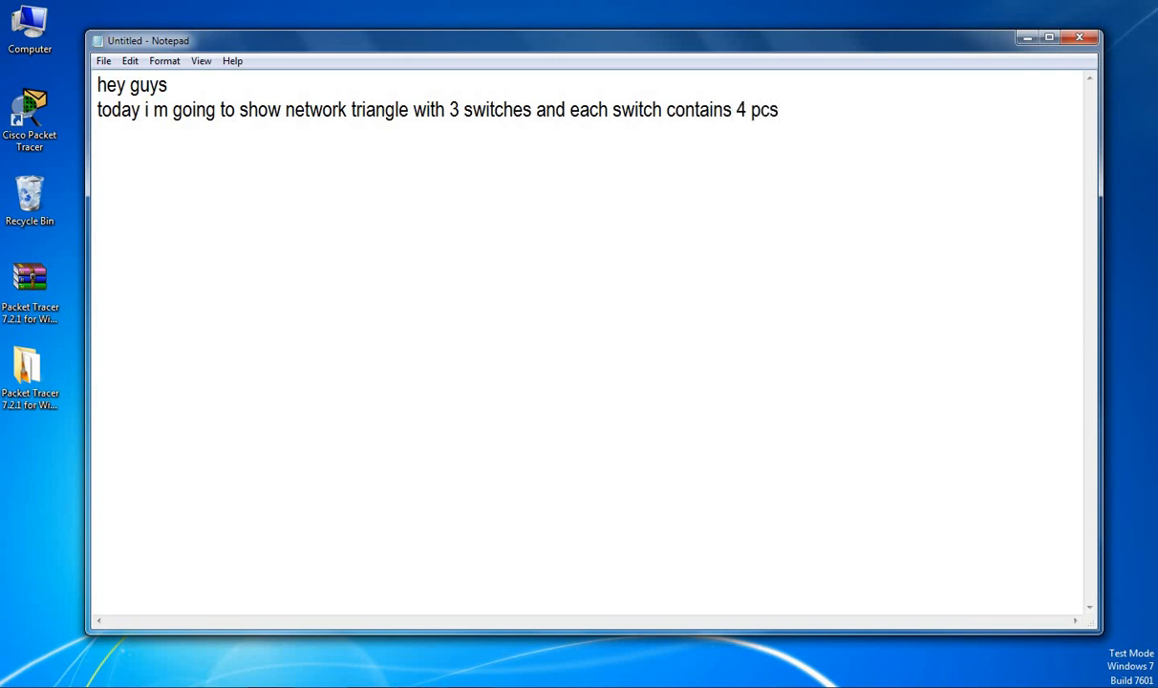
Add a third line to the note reading "and we are going to check connectivity between those pcs"
type("nd we are goi")
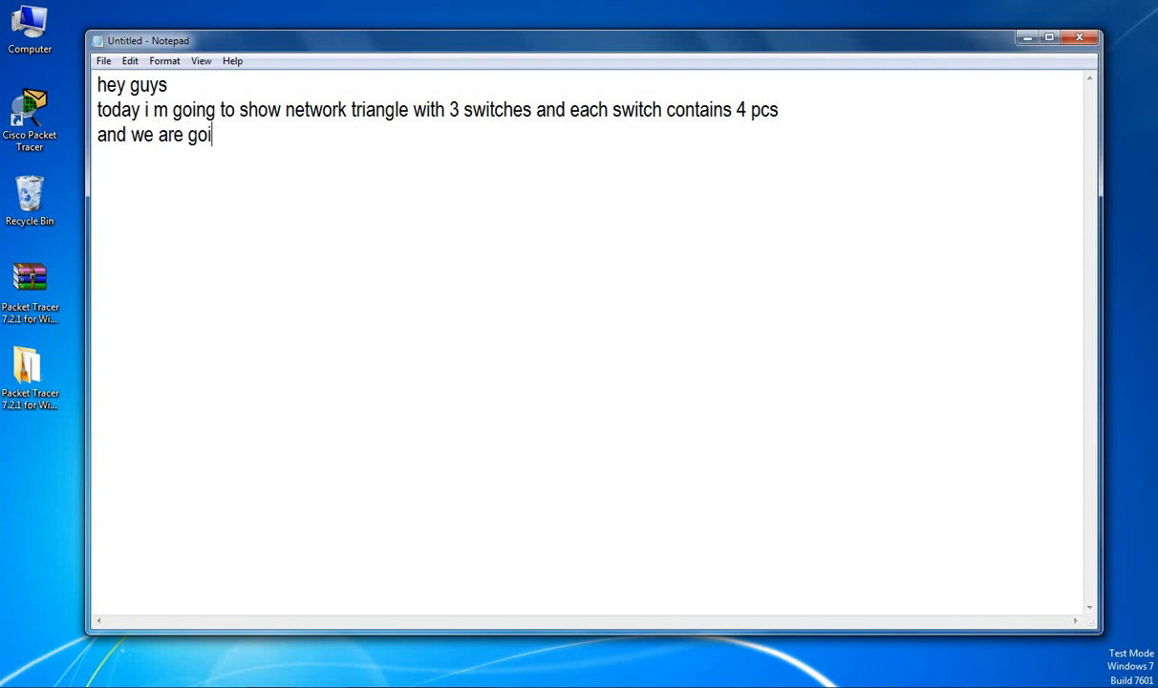
type("ng to chec")
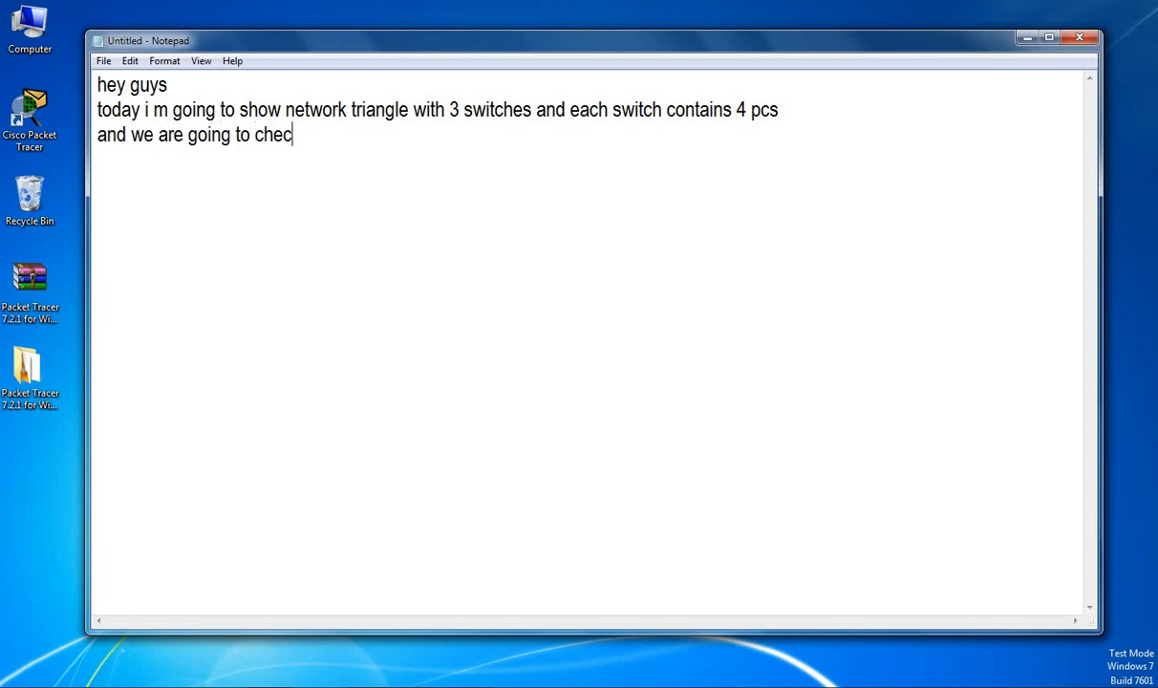
type("k connc")
type("cti")
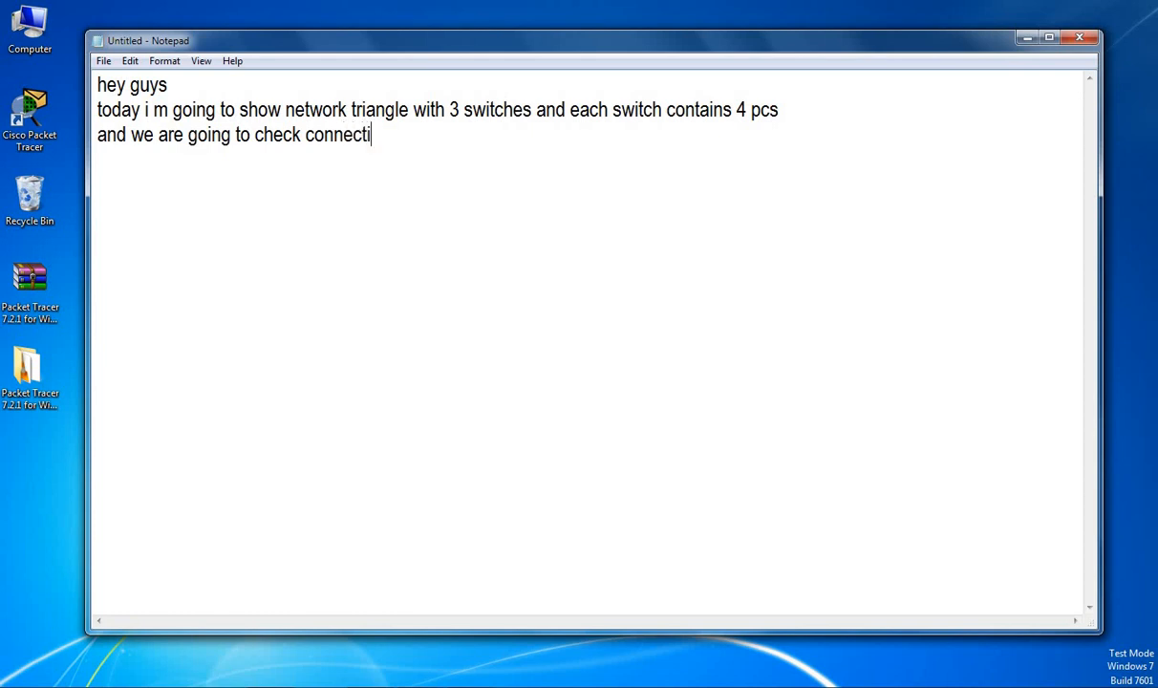
type("vity between tho")
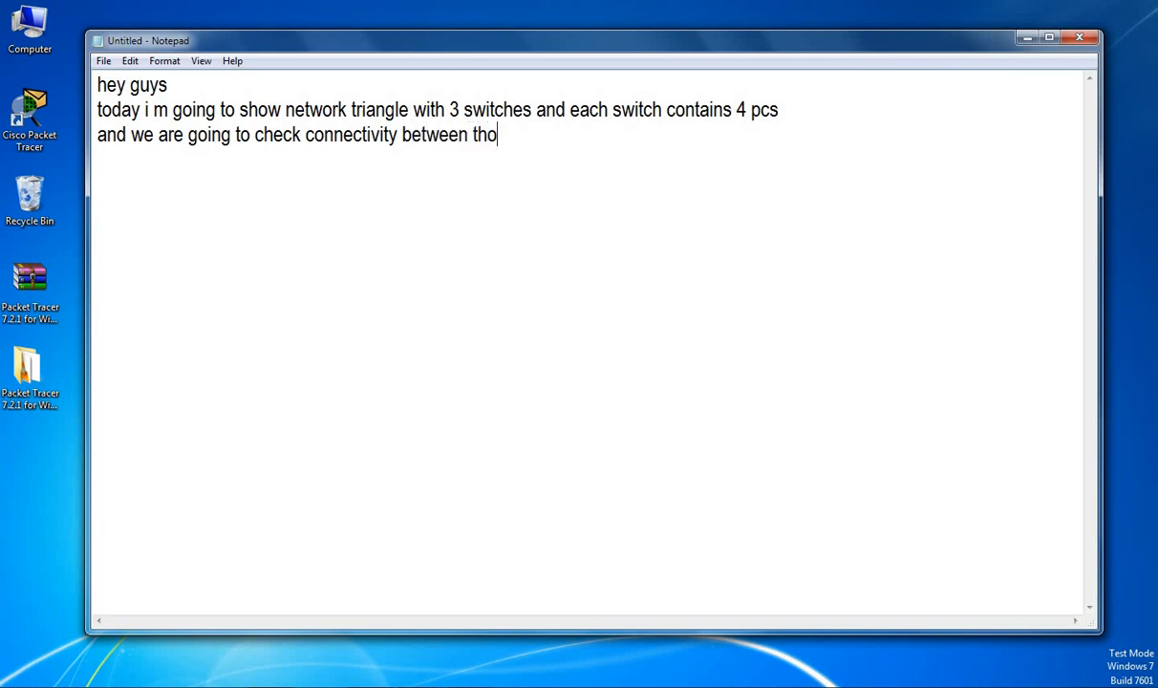
type("ds")
key("BackSpace")
key("BackSpace")
type("se pcsw")
key("BackSpace")
Add a fourth line to the note reading "open ur tracer"
type("e")
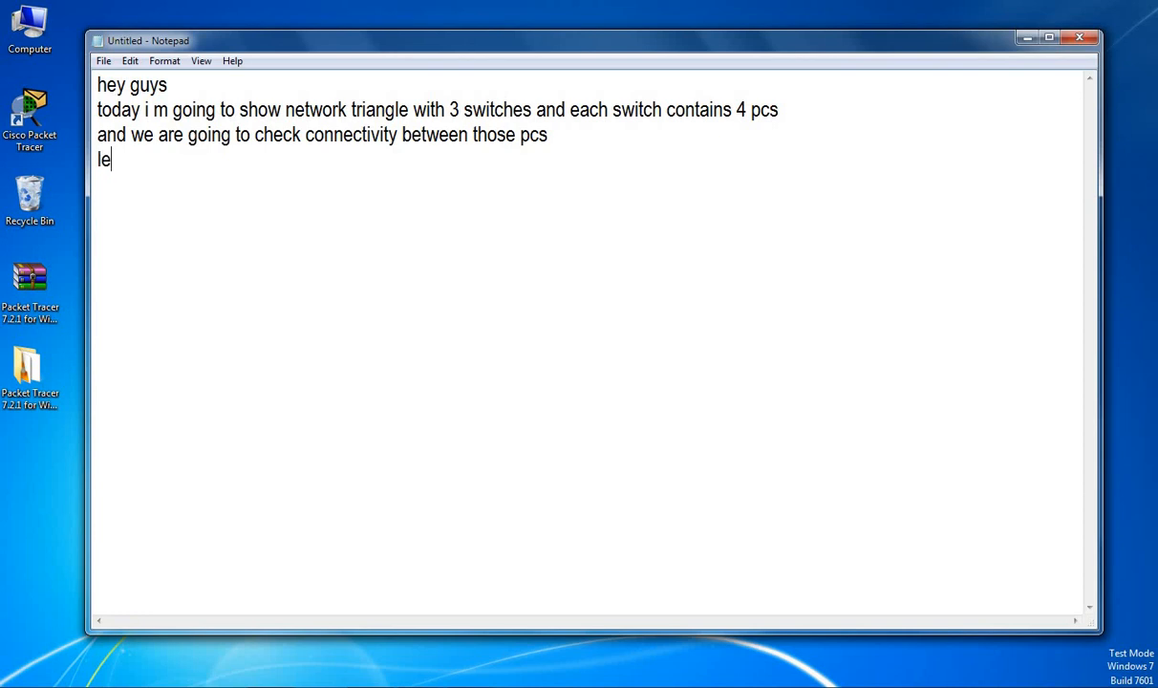
type("opw")
key("BackSpace")
type("en ur")
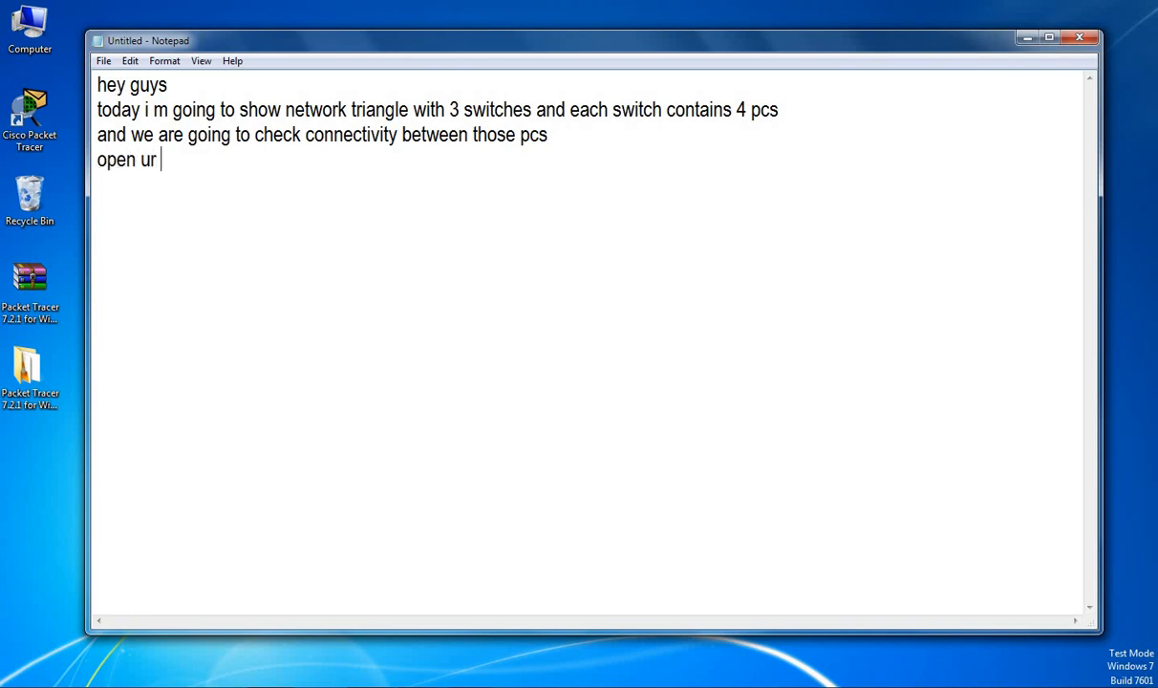
type(" tracer")
Switch to Cisco Packet Tracer and place three 2960 switches in a triangle, with Switch1 at the apex
mouse_move(420, 687)
left_click(421, 687)
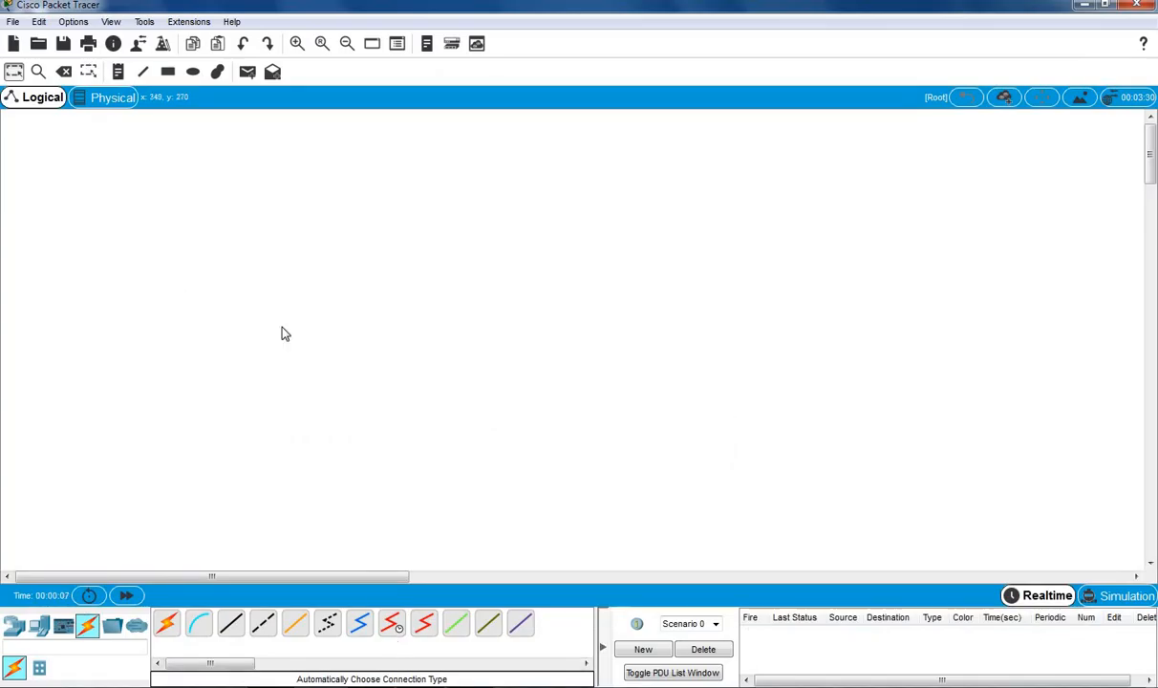
left_click(15, 631)
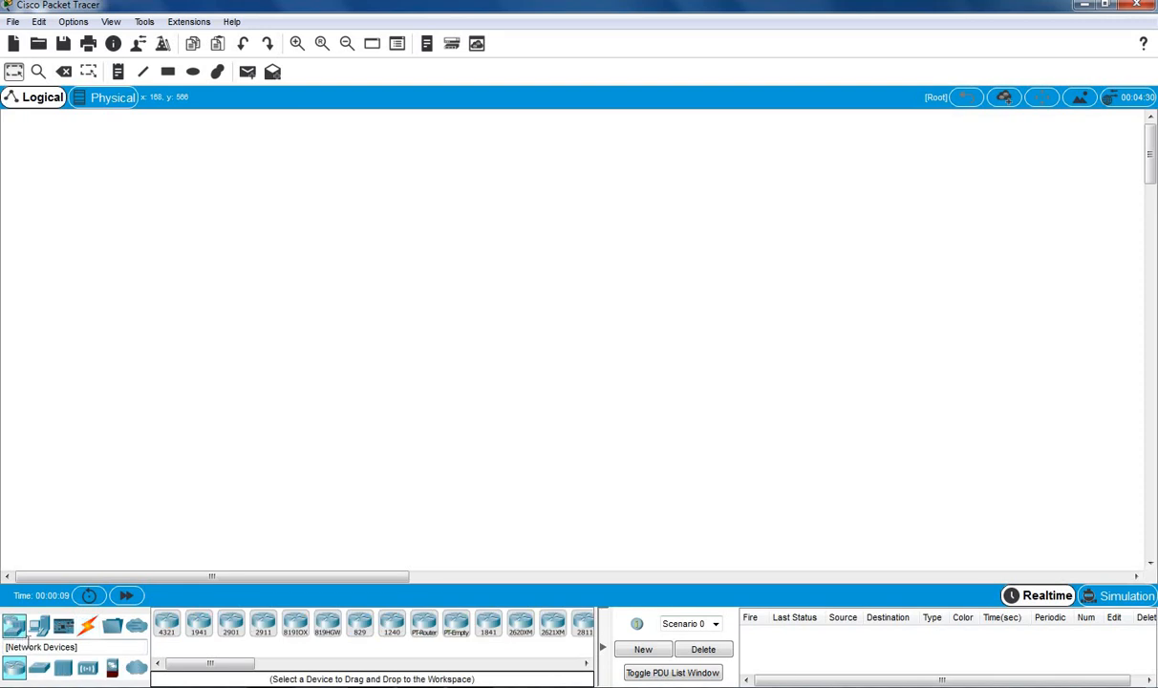
left_click(41, 672)
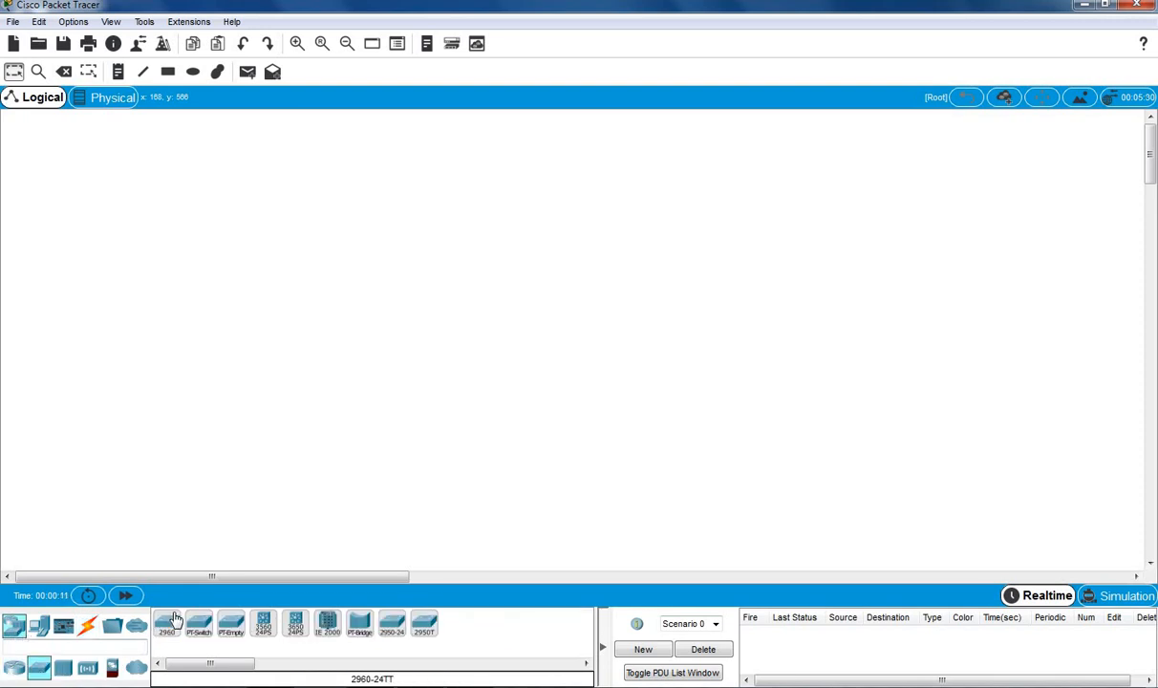
left_click(168, 623)
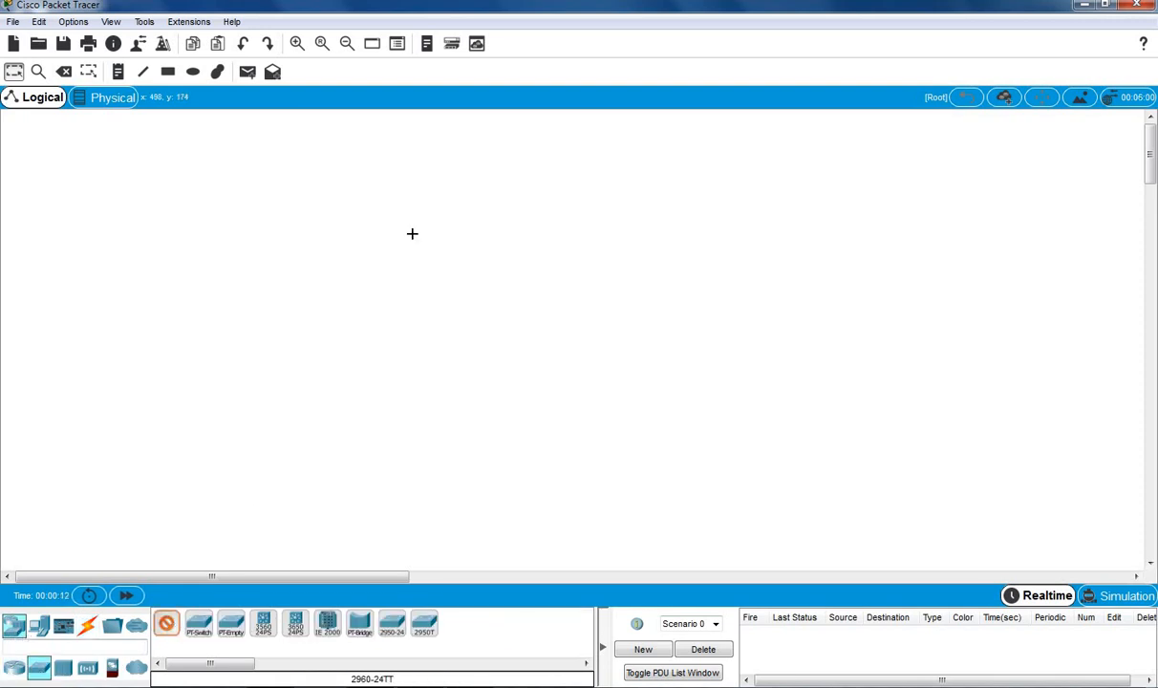
left_click(352, 292)
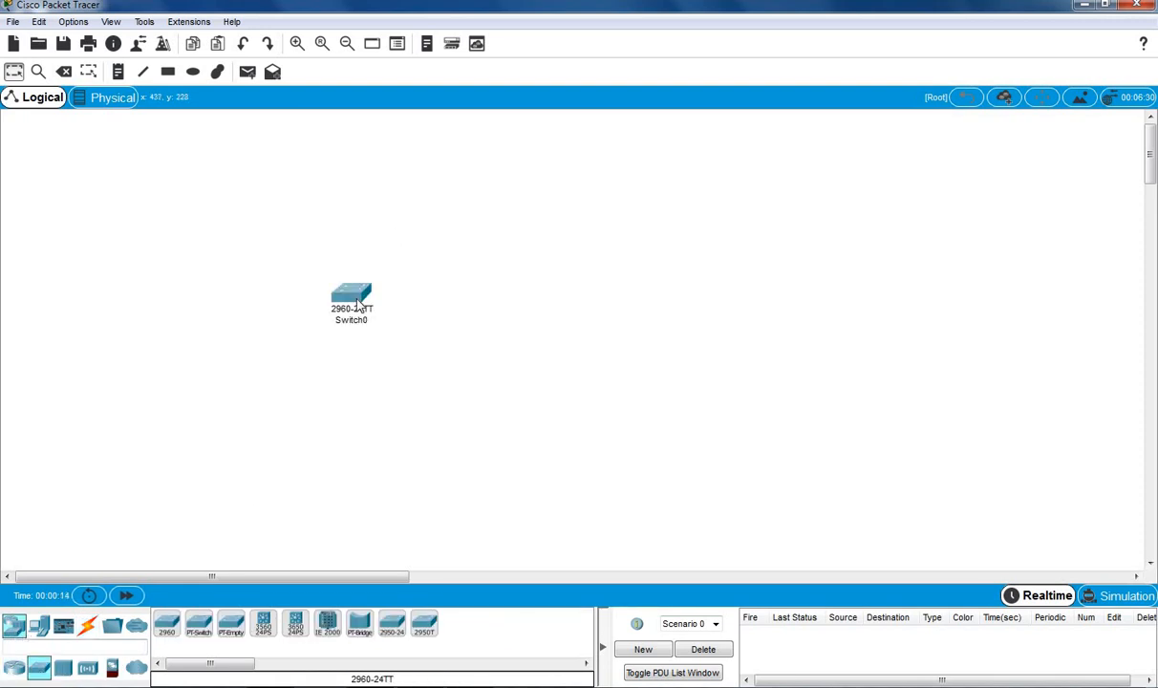
left_click(525, 239)
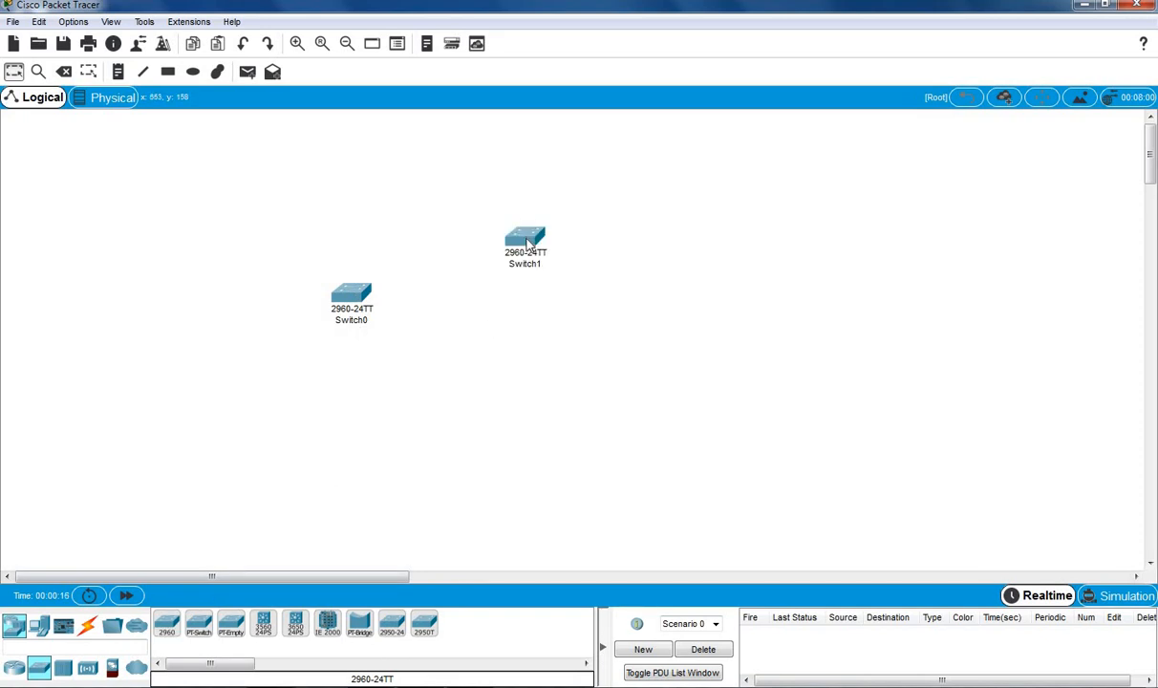
left_click(168, 624)
left_click(675, 305)
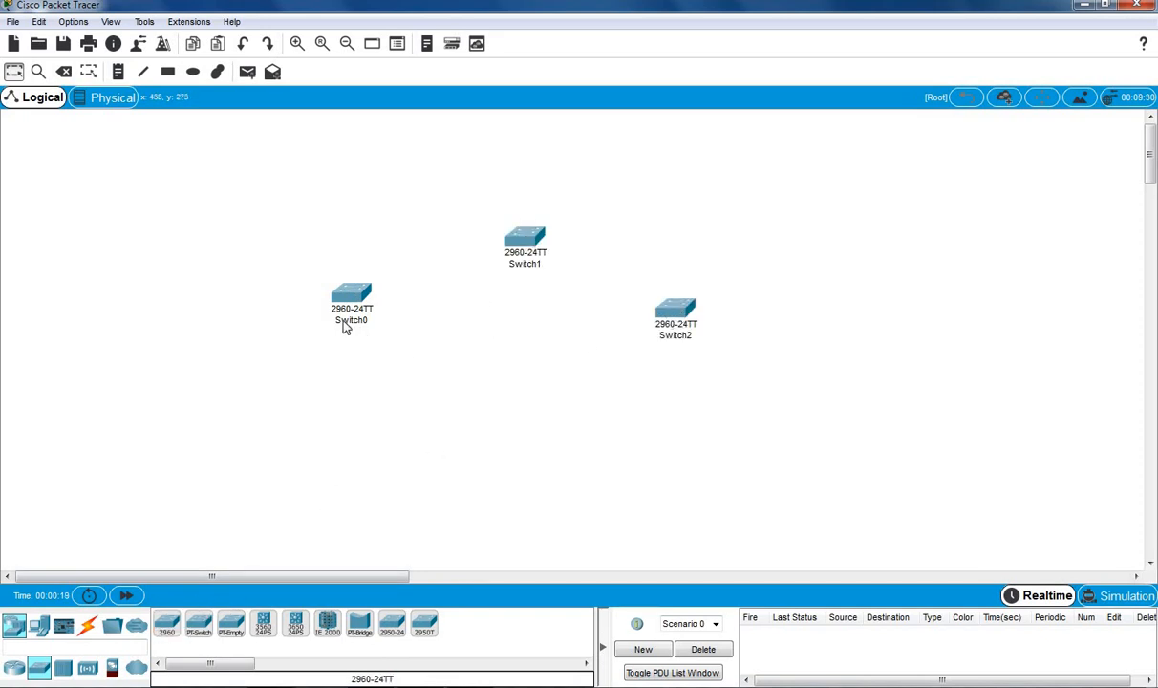
left_click_drag(355, 293, 380, 318)
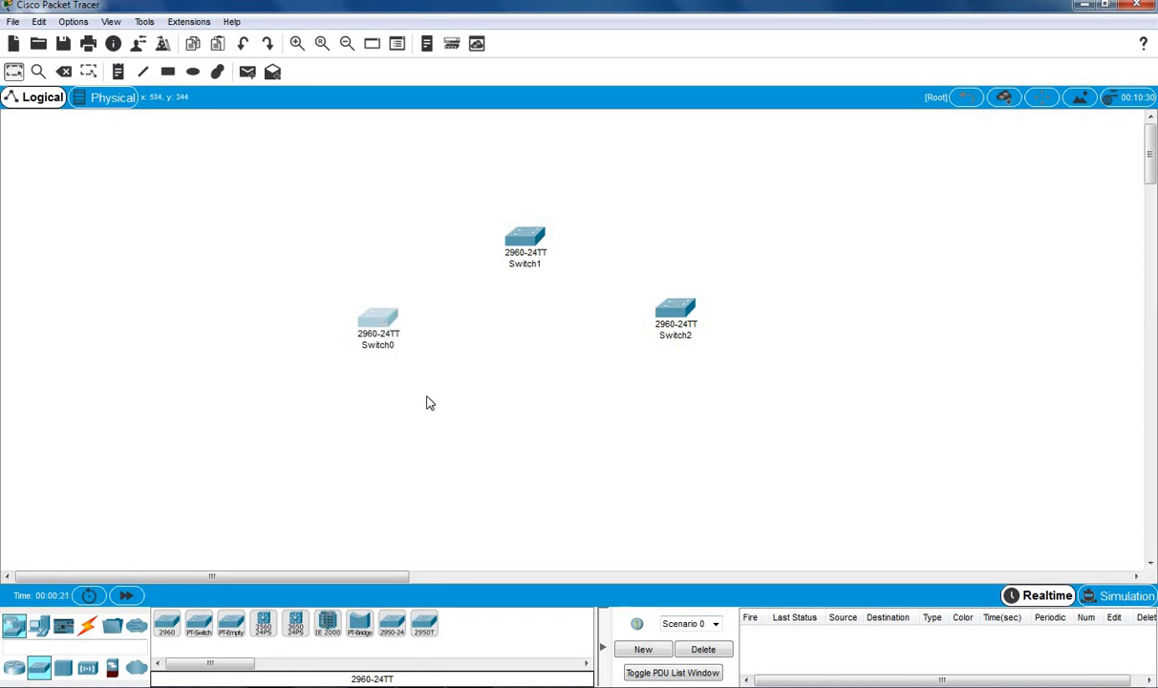
Place four PCs in an arc below Switch0
left_click(38, 626)
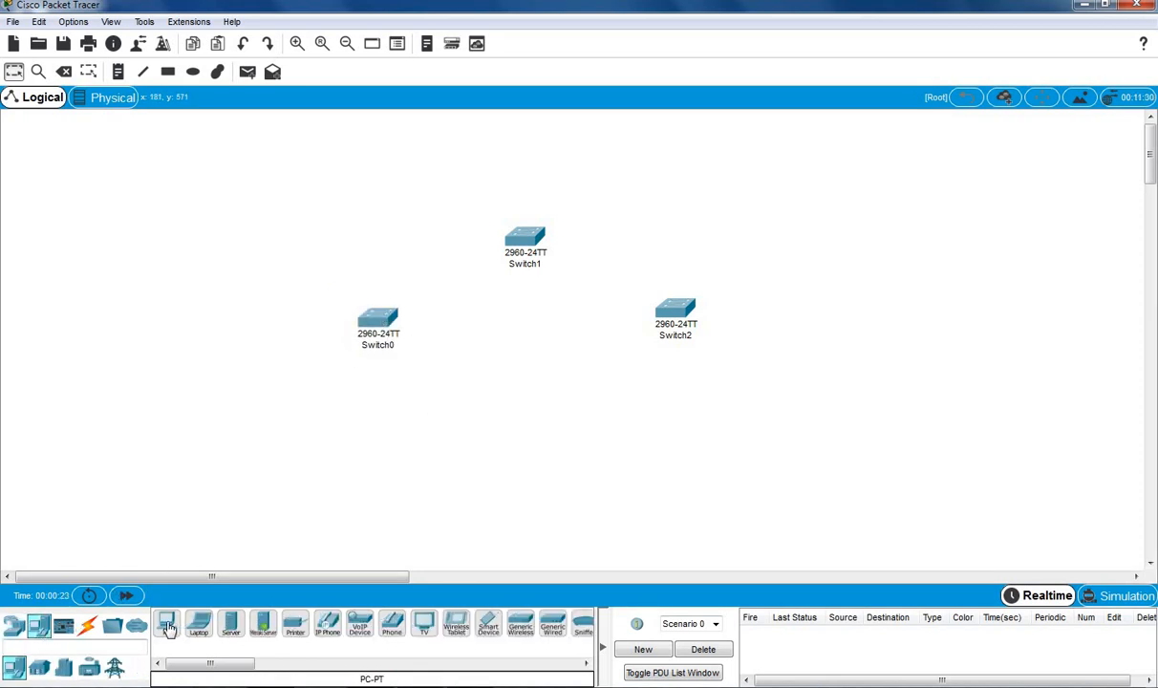
left_click(168, 626)
left_click(263, 371)
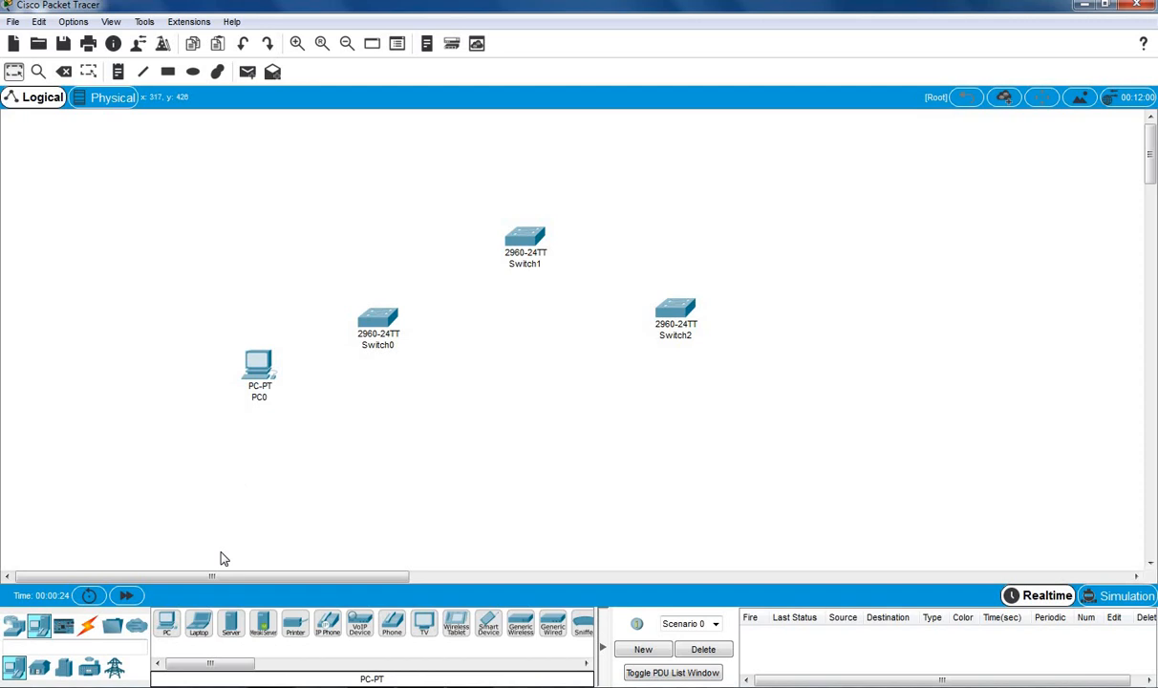
left_click(167, 626)
left_click(295, 443)
left_click(167, 626)
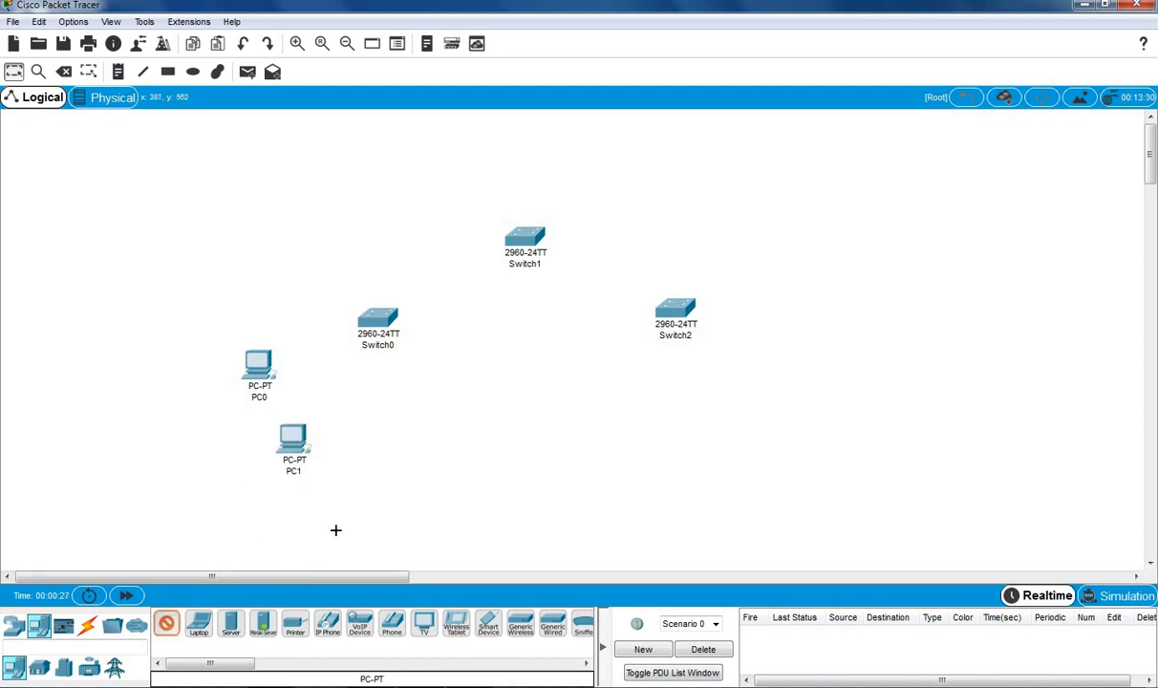
left_click(388, 451)
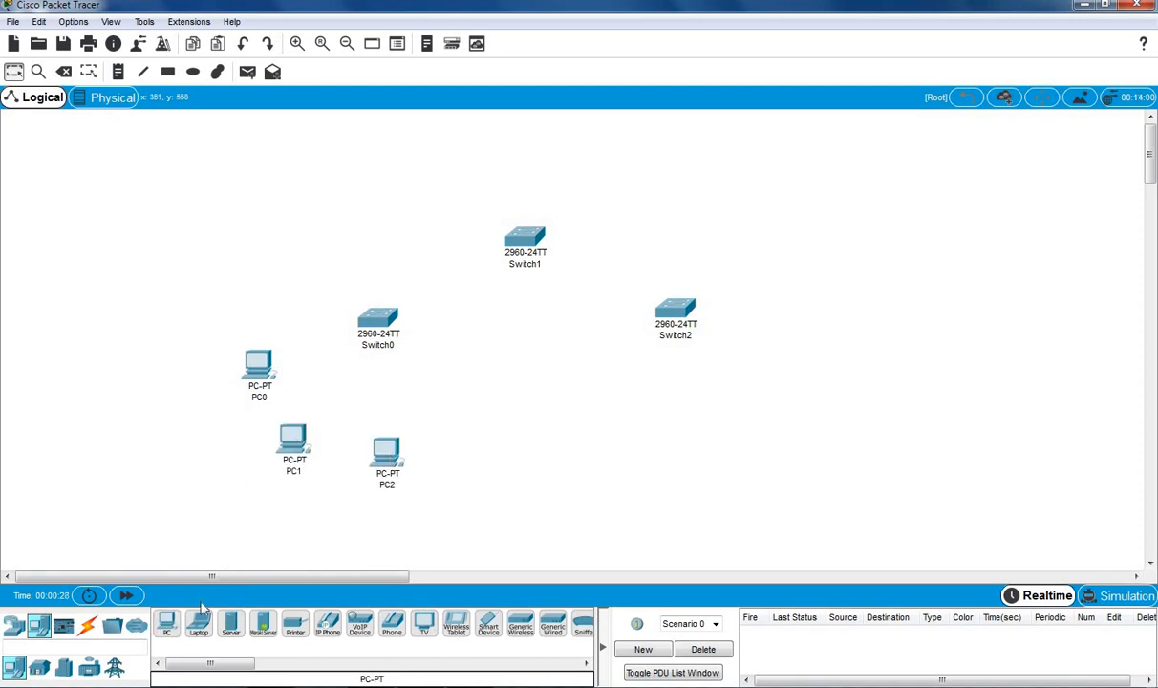
left_click(440, 387)
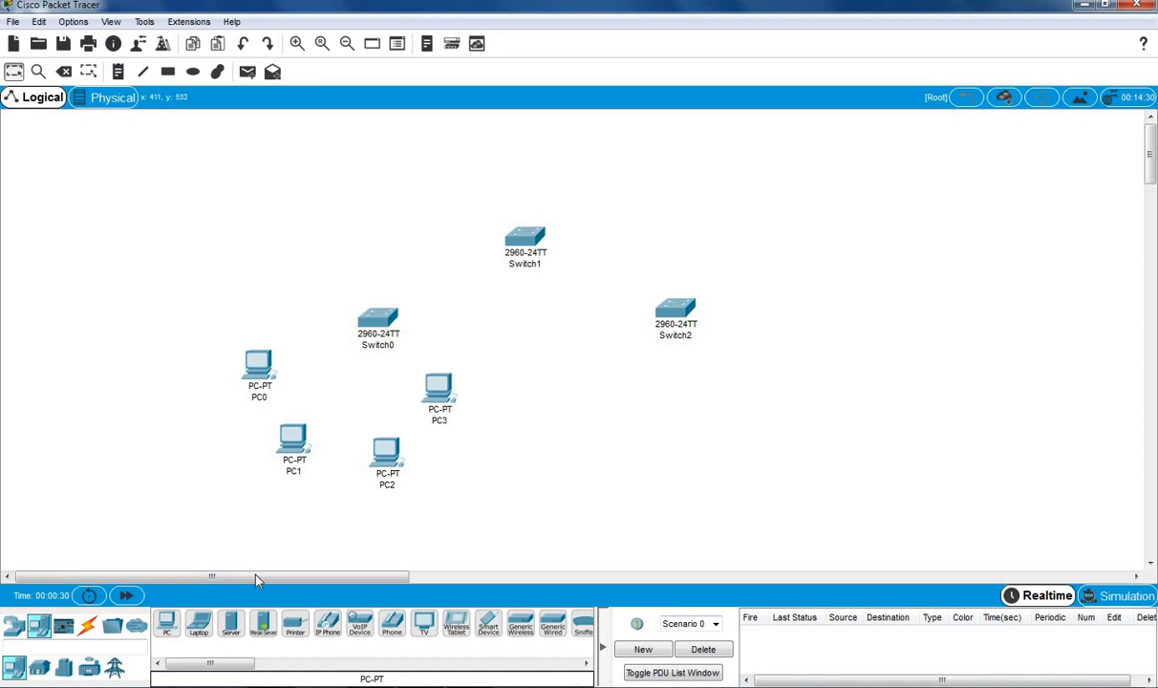
Place four more PCs in an arc below Switch2
left_click(580, 386)
left_click(167, 626)
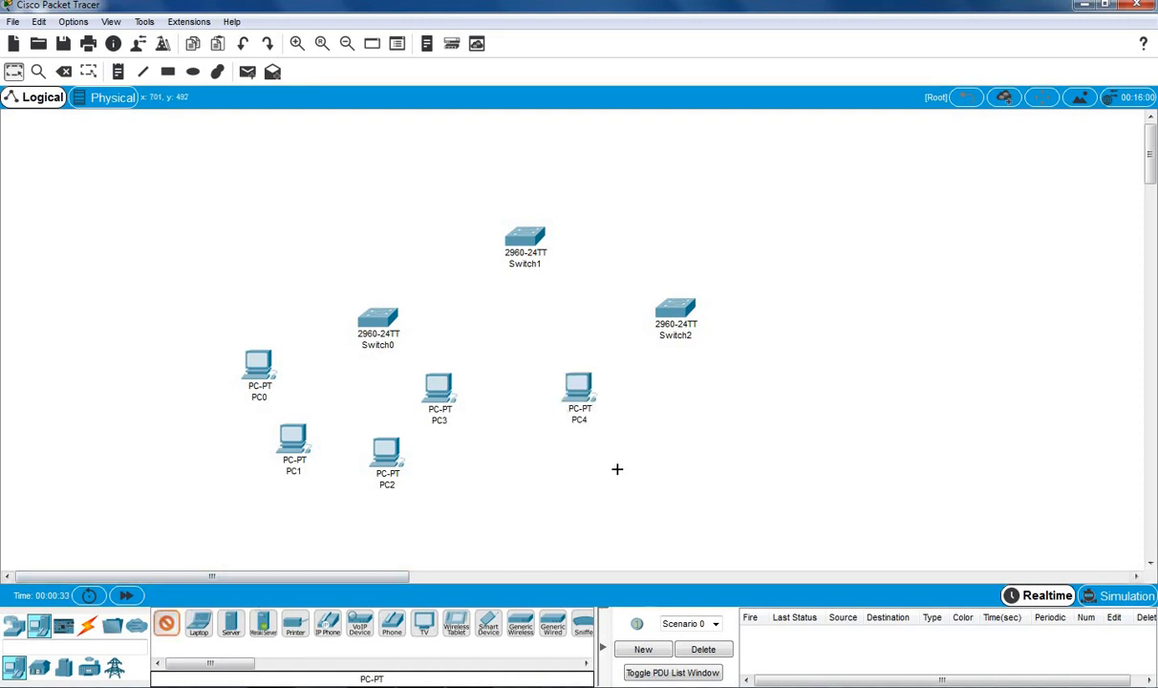
left_click(622, 455)
left_click(167, 626)
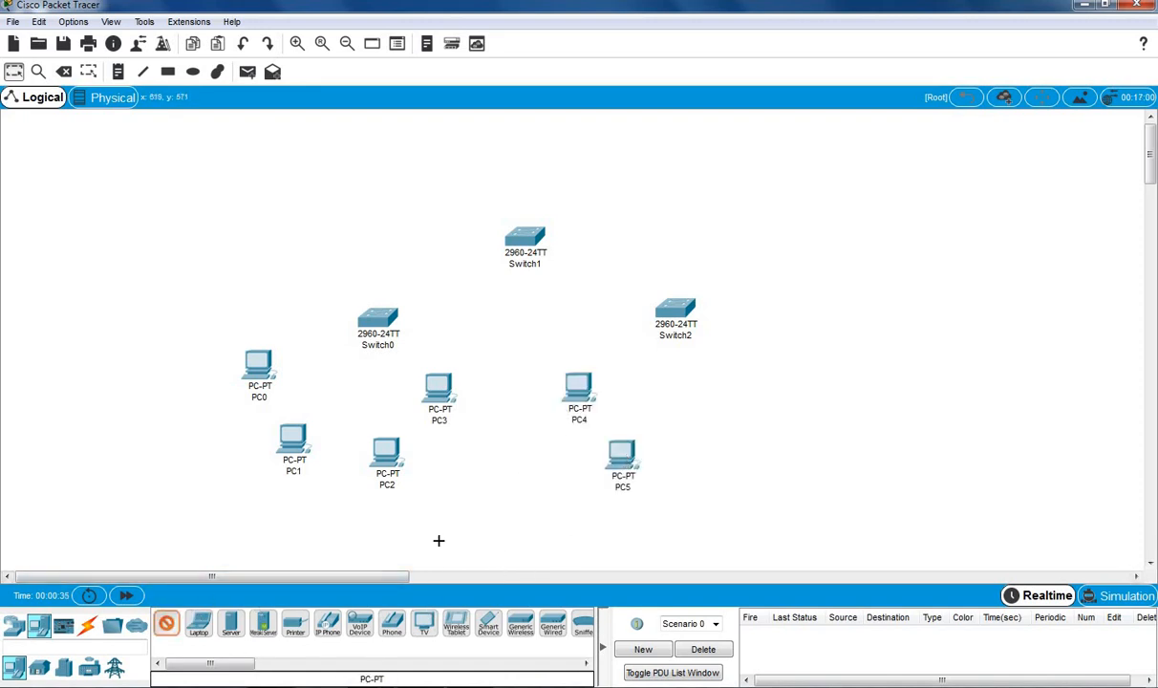
left_click(732, 451)
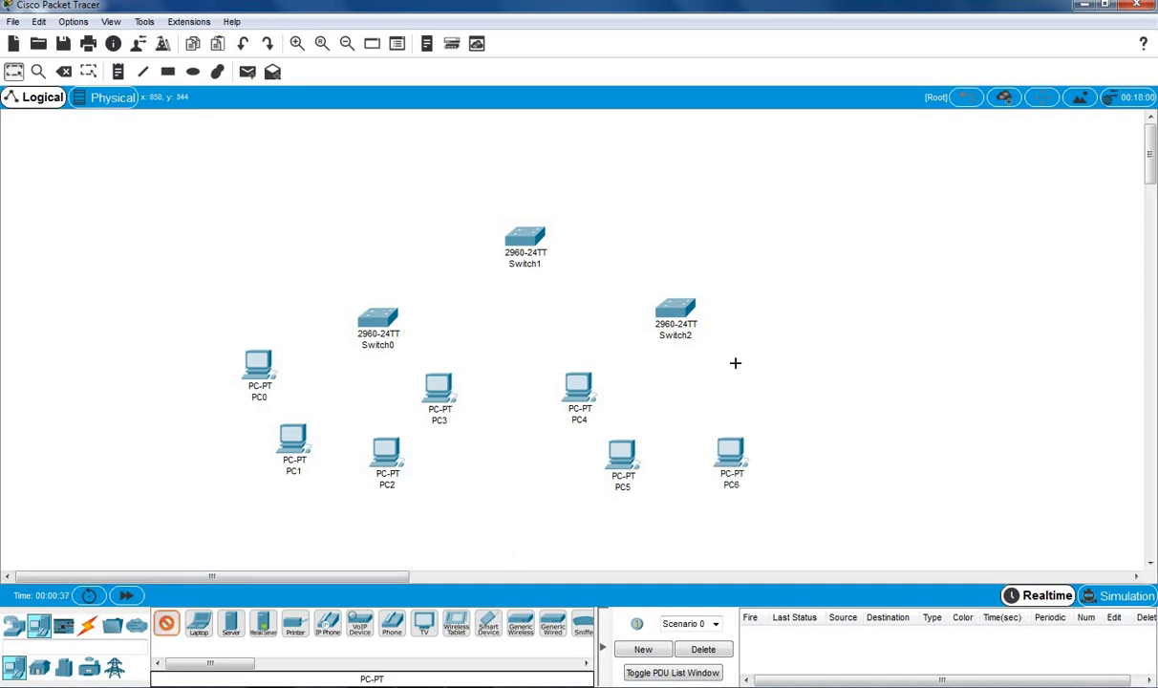
left_click(790, 387)
Place the last four PCs in an arc above Switch1, with the final one slightly lower than its neighbour
left_click(169, 626)
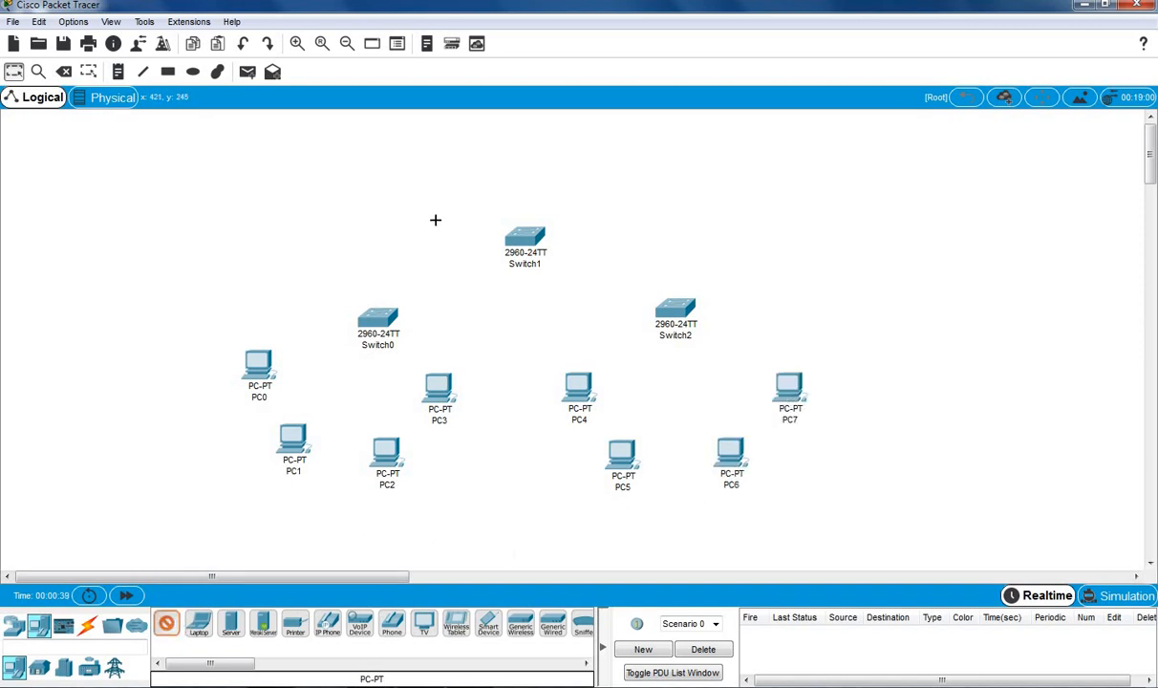
left_click(409, 188)
left_click(167, 626)
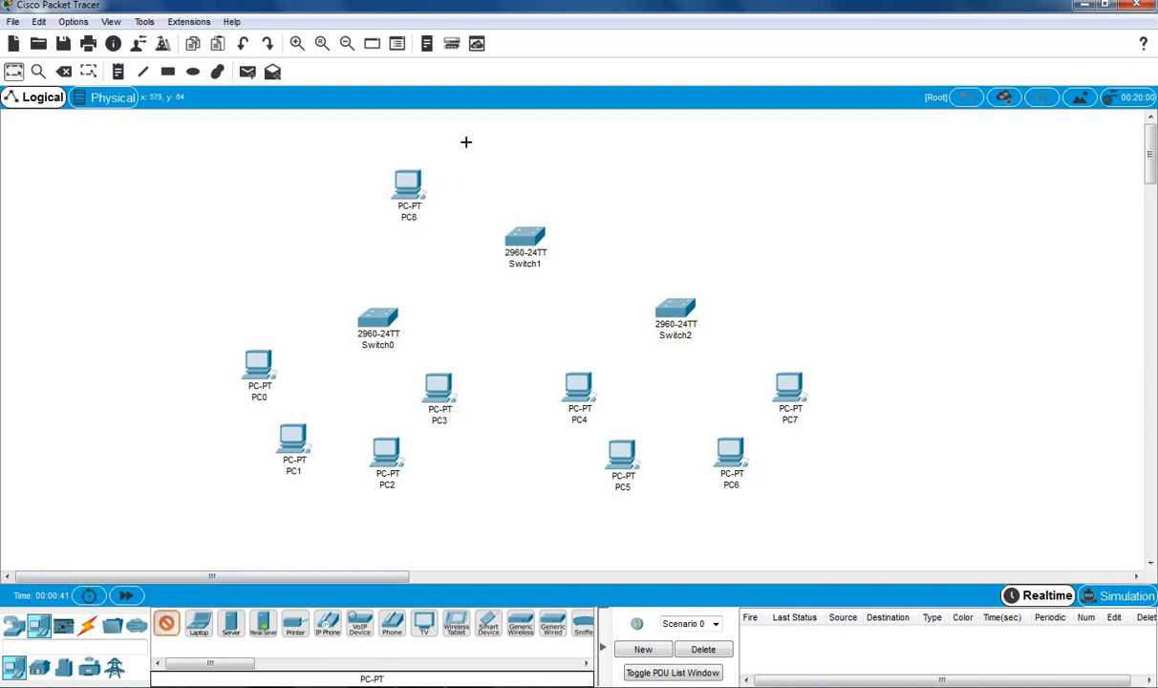
left_click(484, 141)
left_click(167, 624)
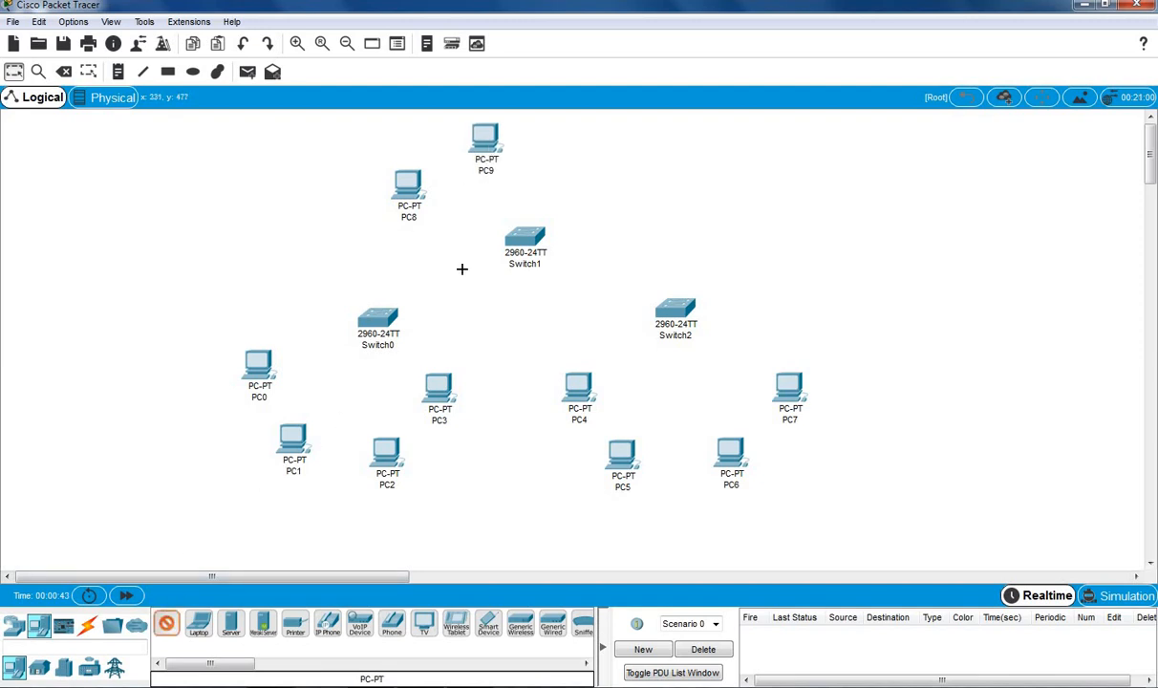
left_click(569, 138)
left_click(167, 625)
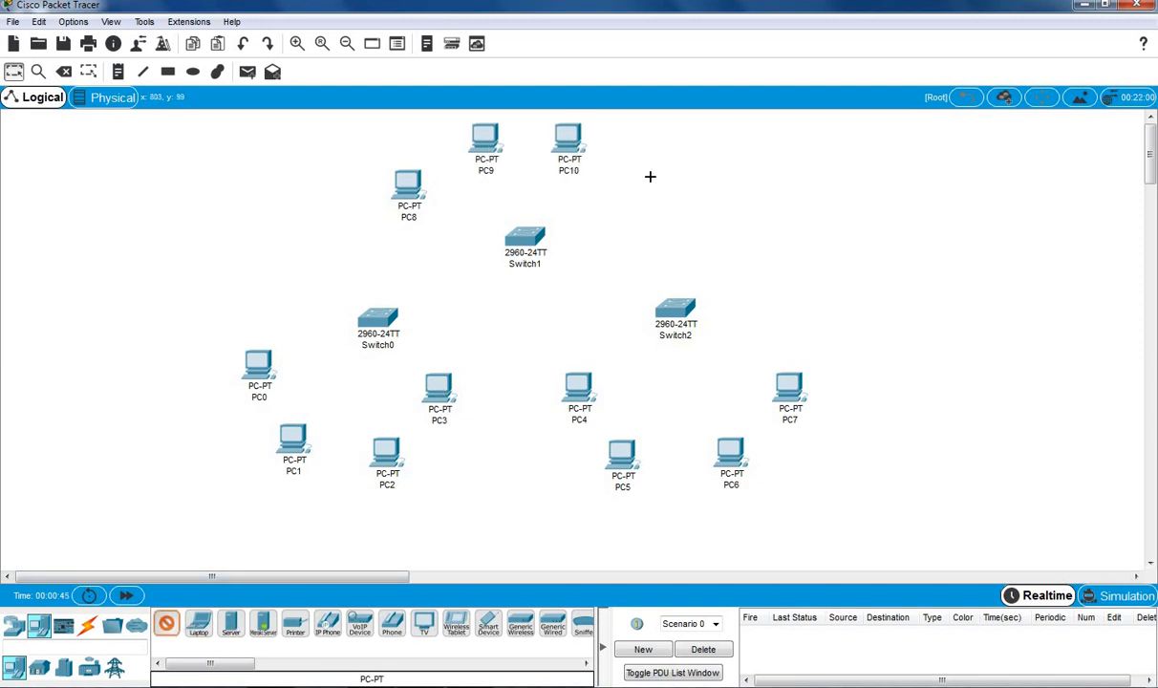
left_click(639, 147)
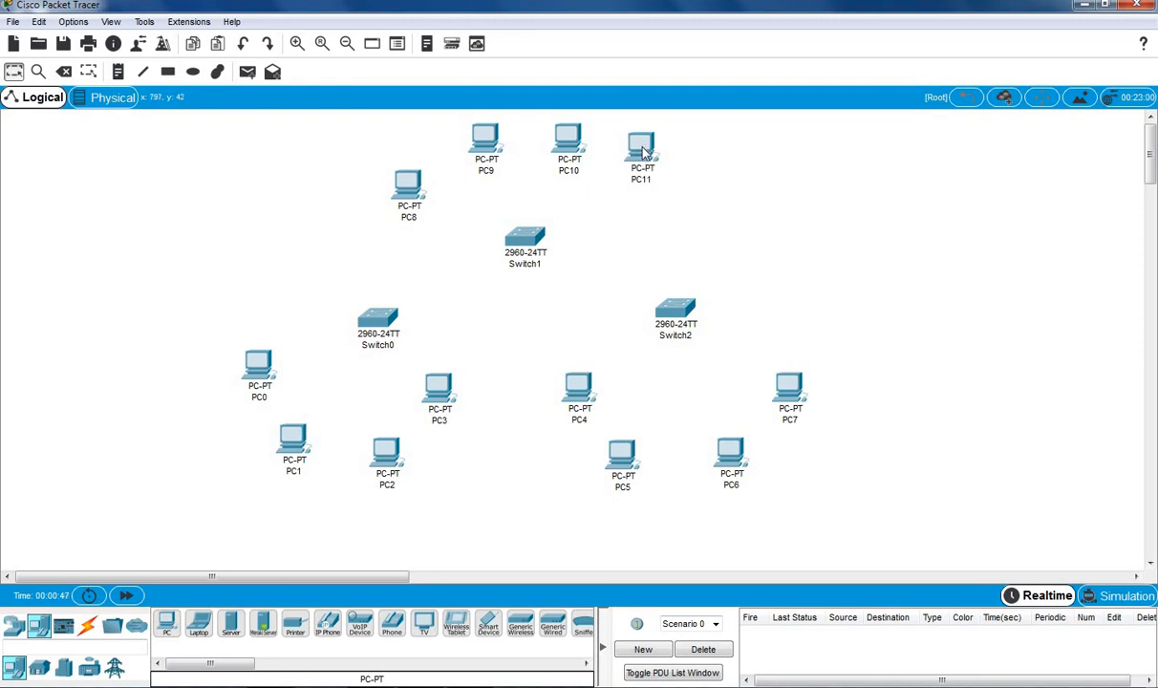
left_click_drag(638, 151, 636, 179)
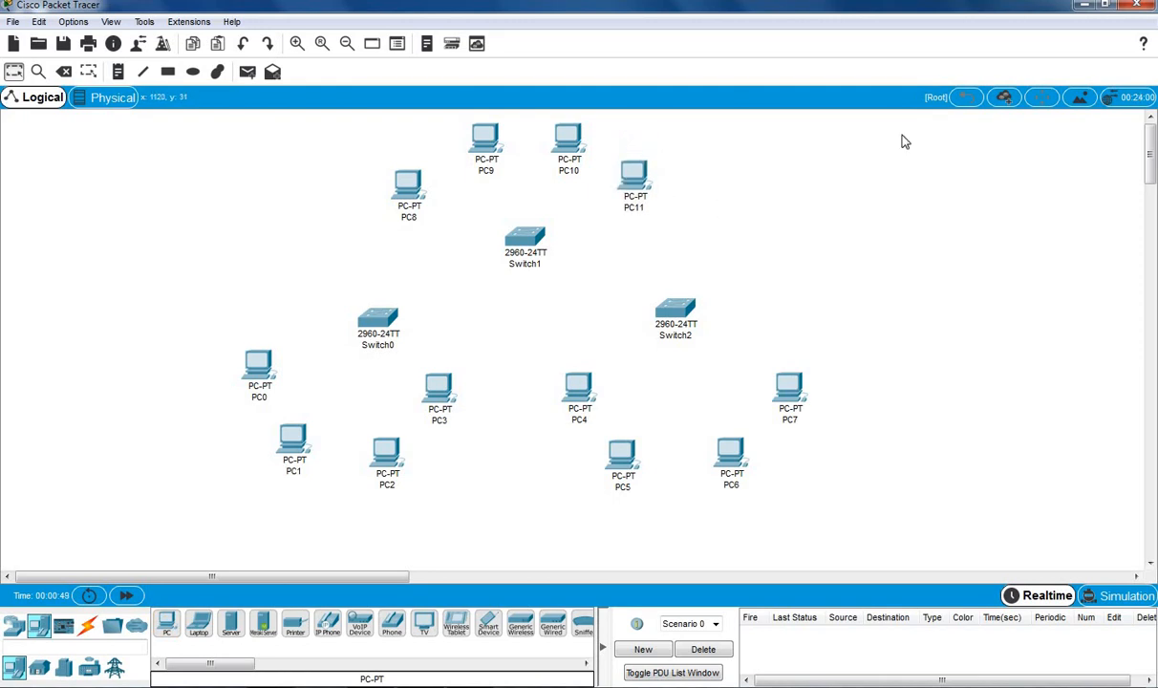
Connect Switch0 to Switch1's FastEthernet0/1 port with a copper cross-over cable
left_click(87, 625)
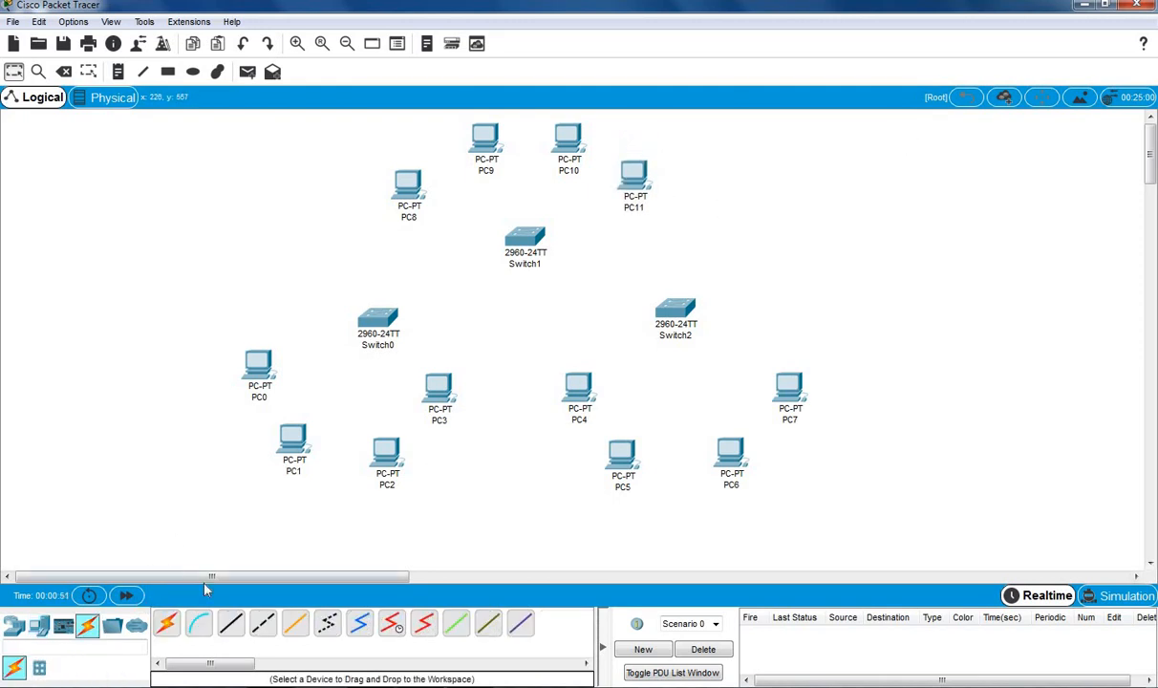
left_click(262, 624)
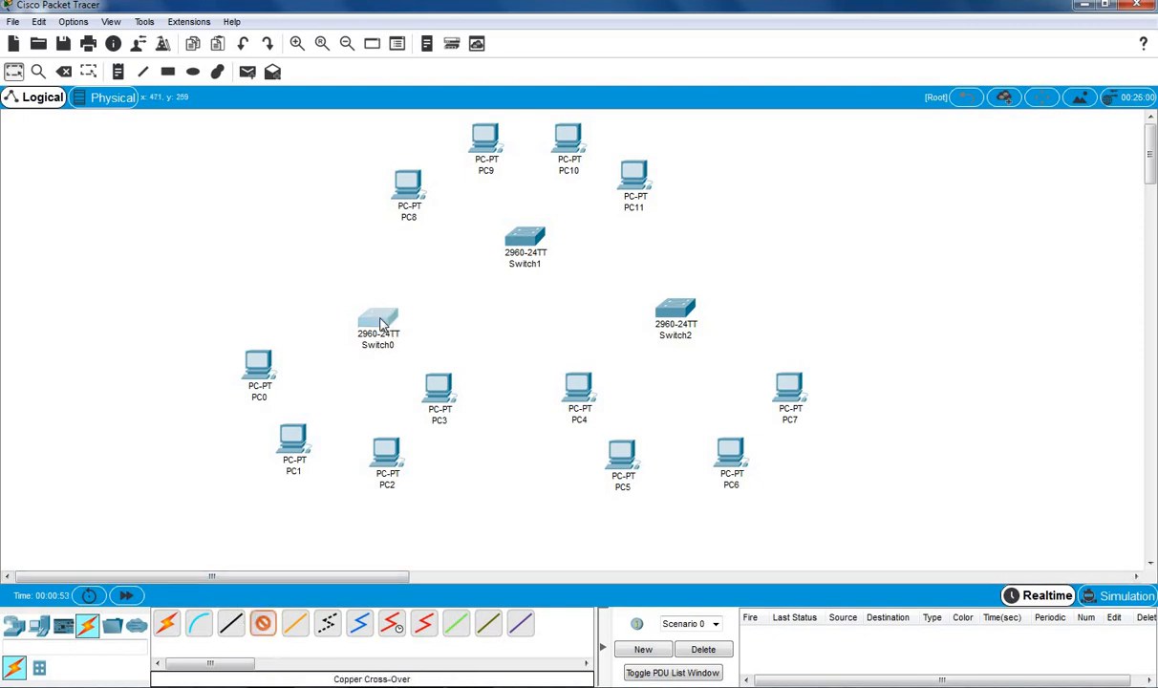
left_click(373, 315)
left_click(432, 25)
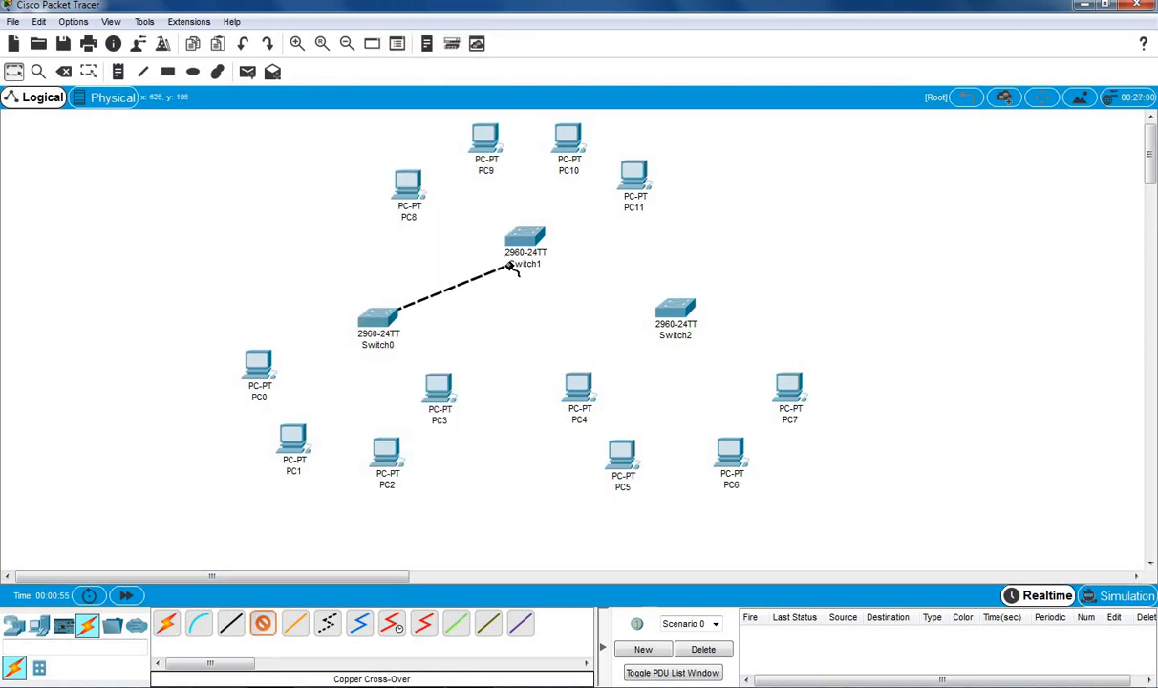
left_click(529, 239)
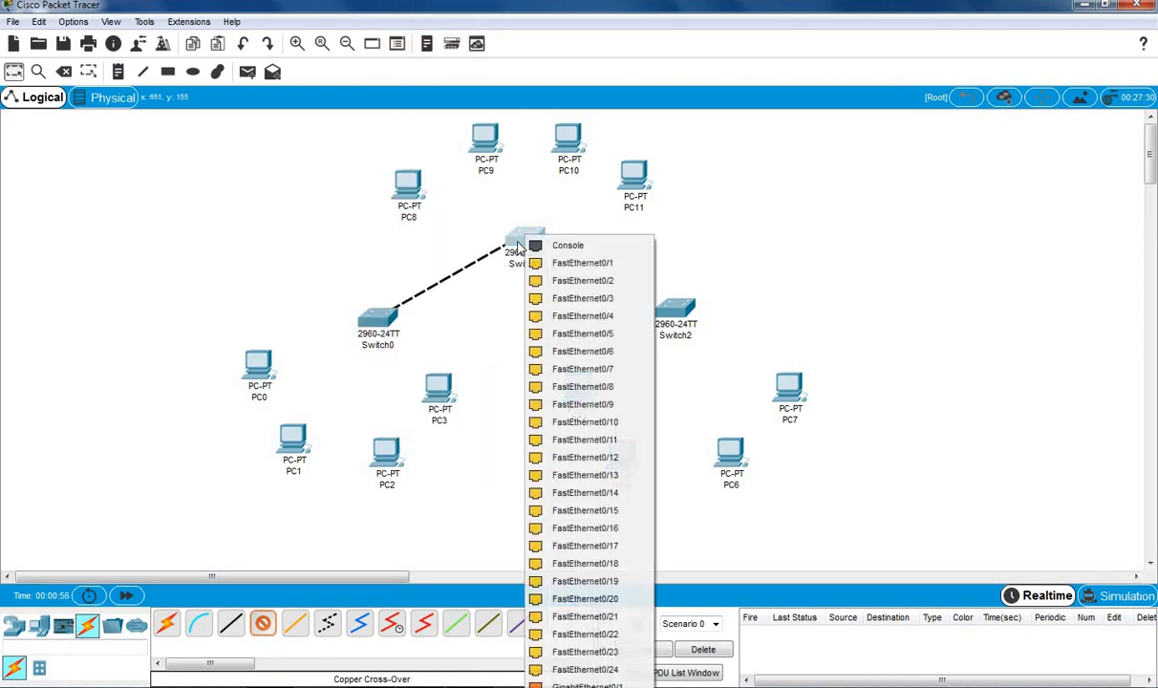
left_click(599, 264)
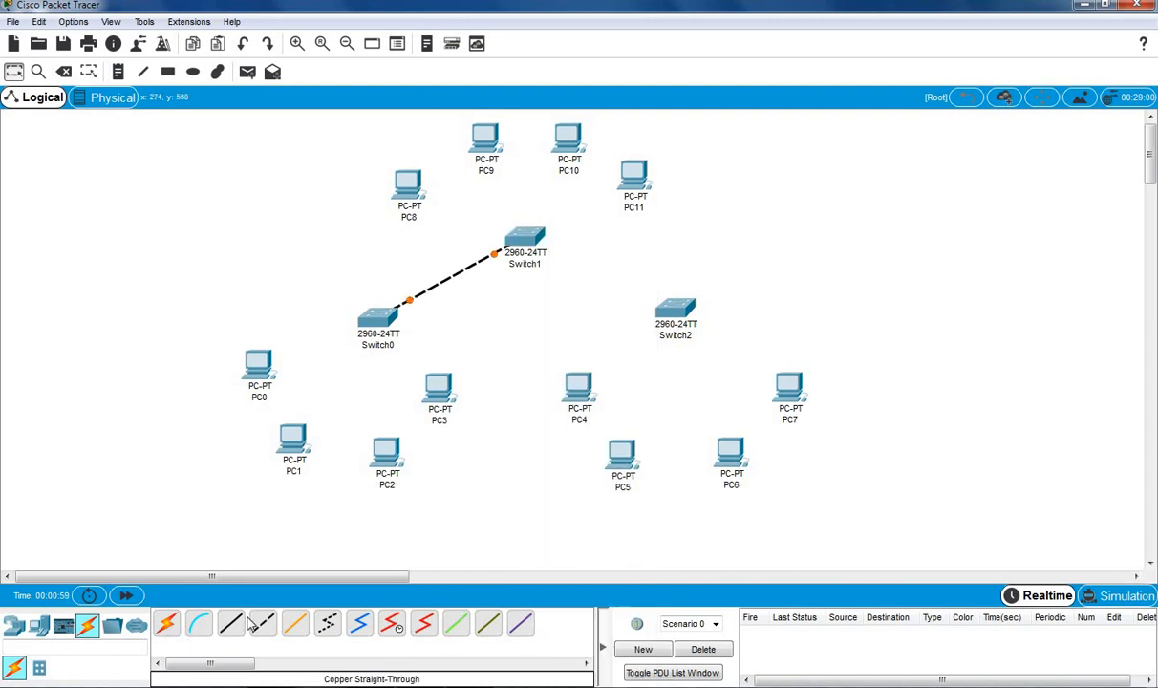
Connect Switch1 to Switch2 with a copper cross-over cable
left_click(262, 625)
left_click(522, 239)
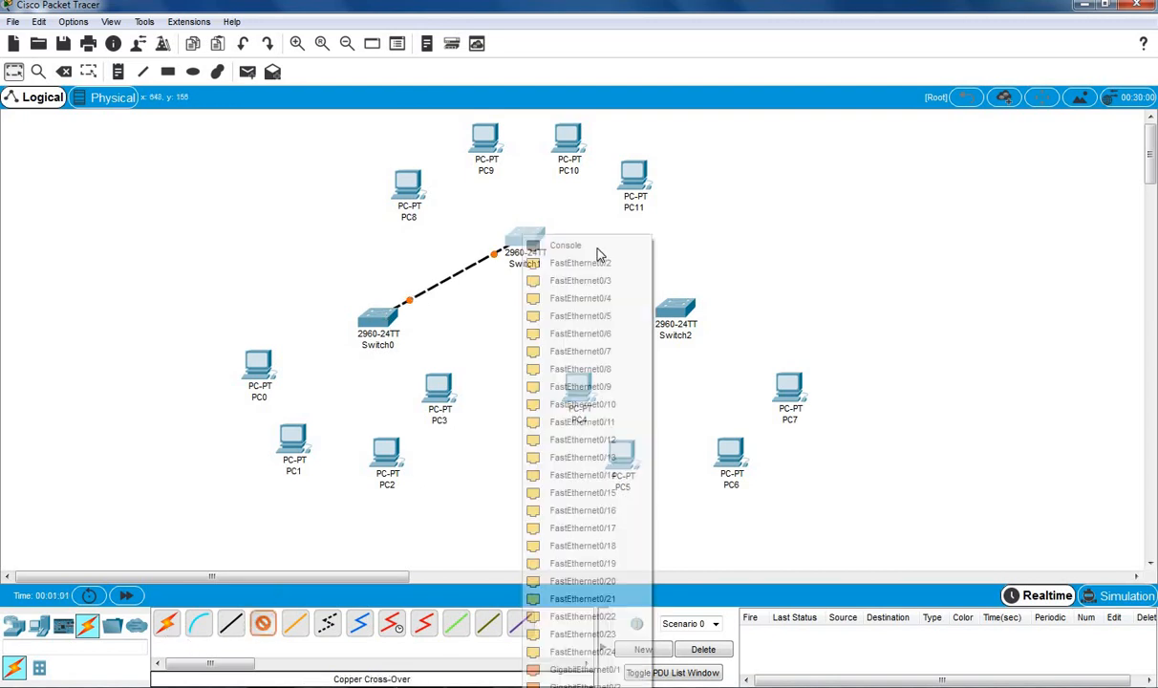
left_click(622, 282)
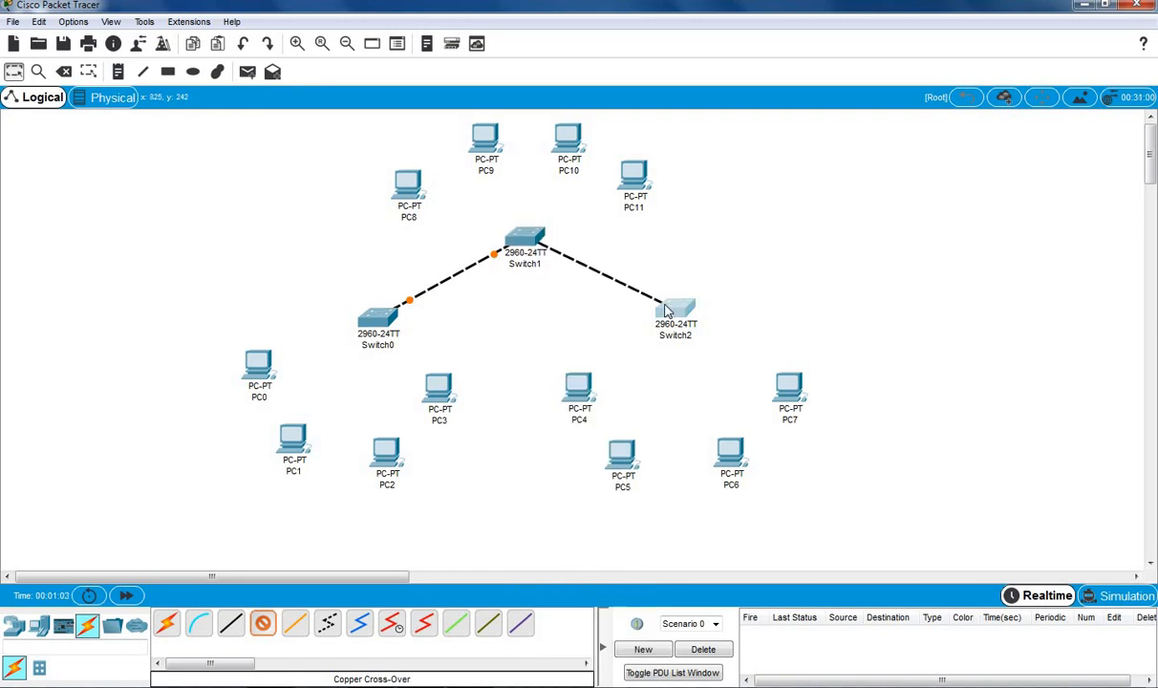
left_click(674, 308)
left_click(712, 61)
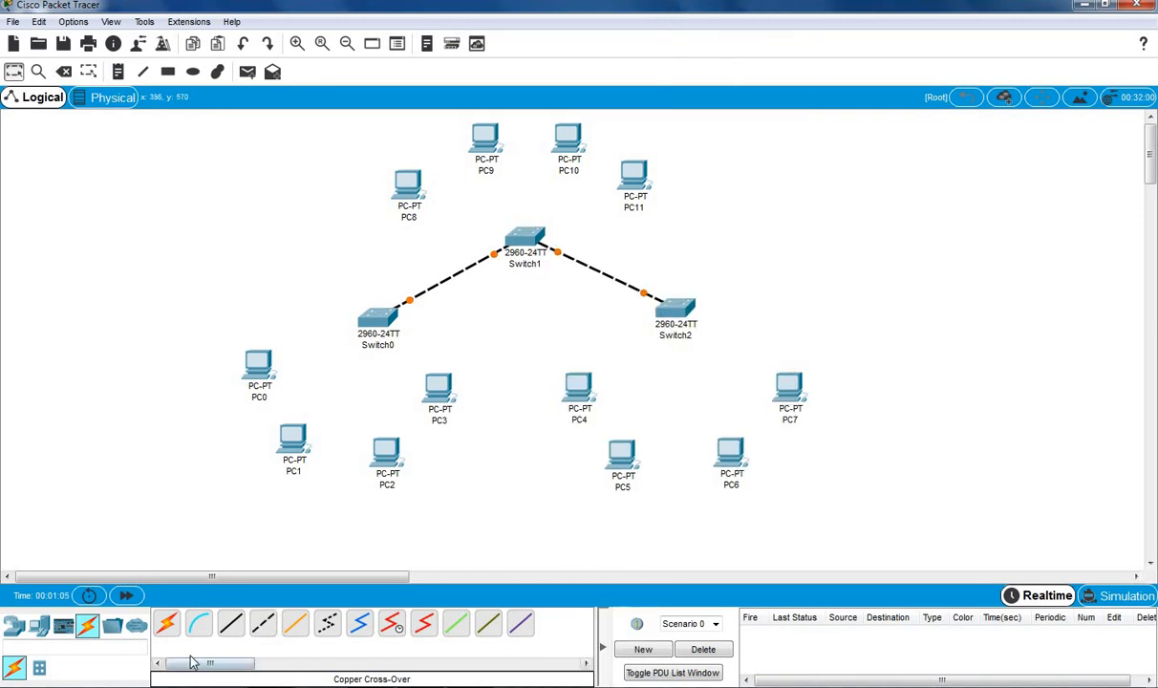
Close the triangle by connecting Switch0 to Switch2 with a copper cross-over cable
left_click(262, 626)
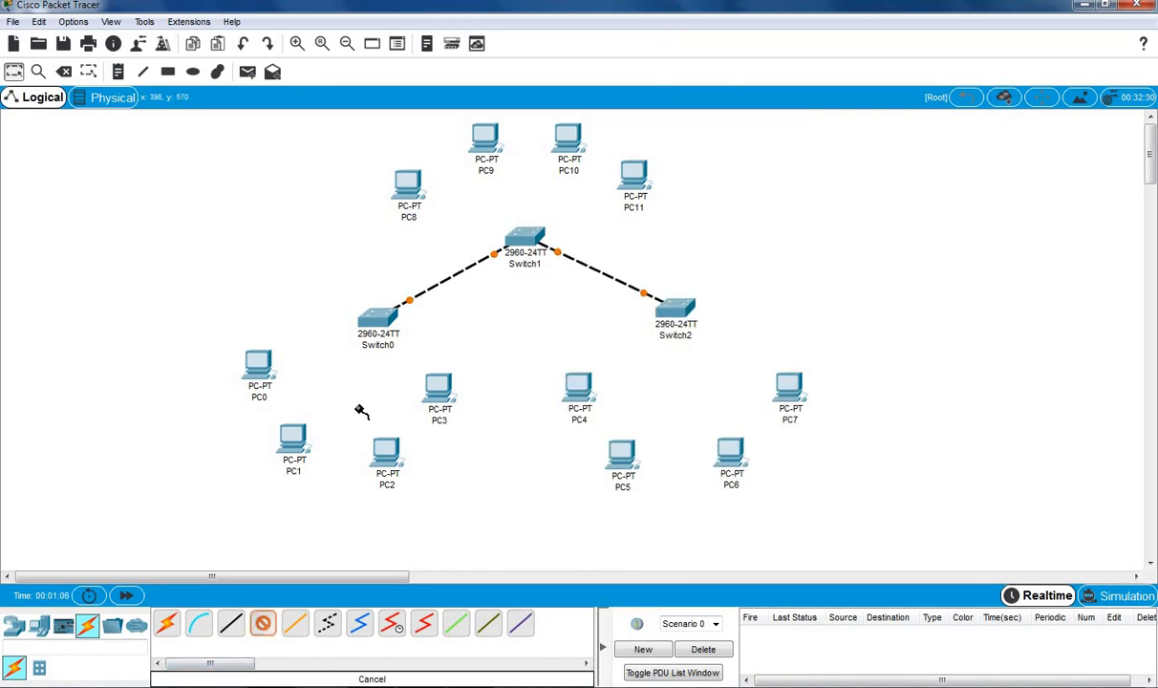
left_click(371, 311)
left_click(467, 27)
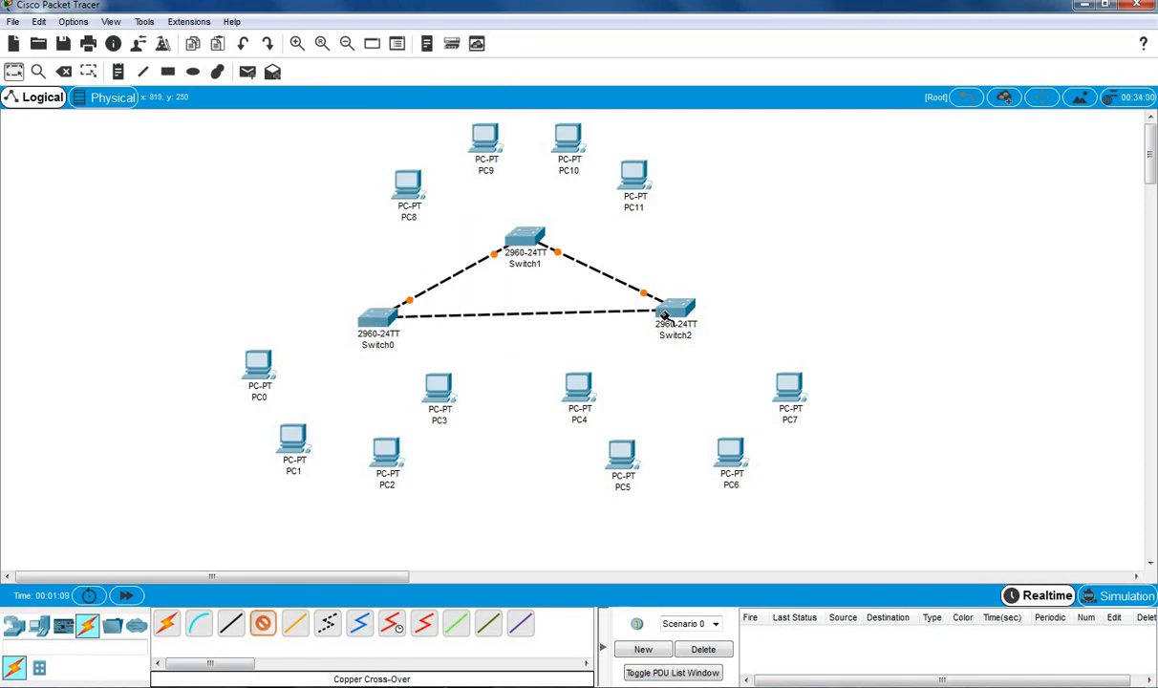
left_click(666, 317)
left_click(696, 30)
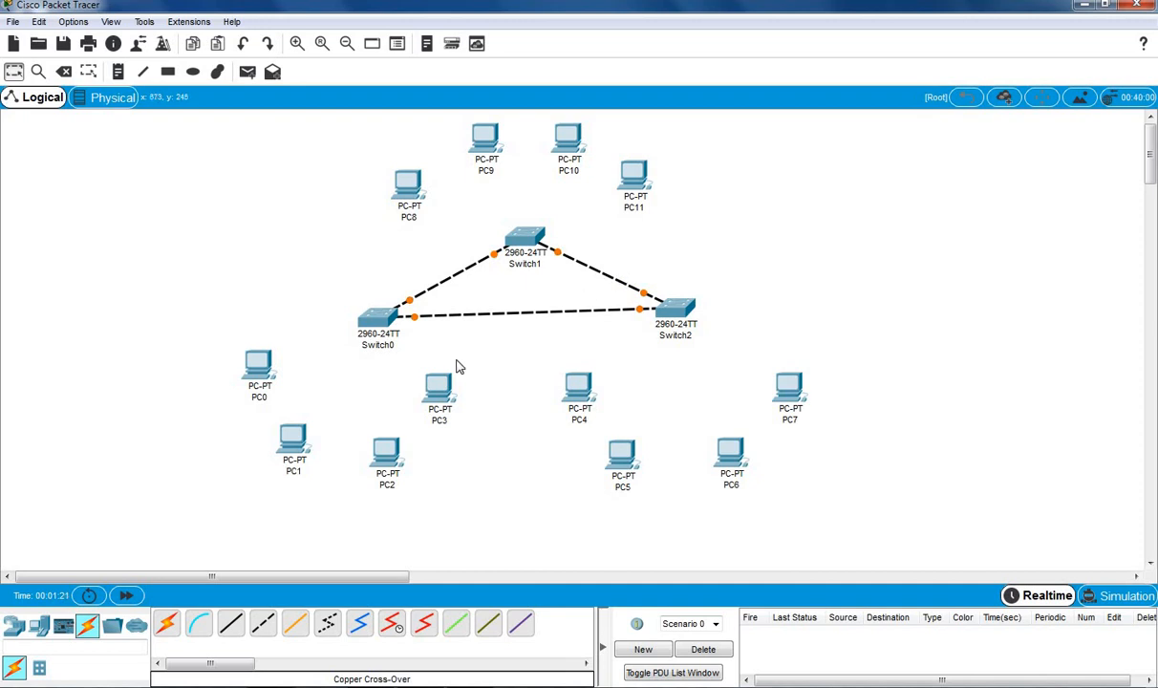
Link Switch0 to PC0, PC1, PC2 and PC3 using the automatically chosen connection type
left_click(166, 623)
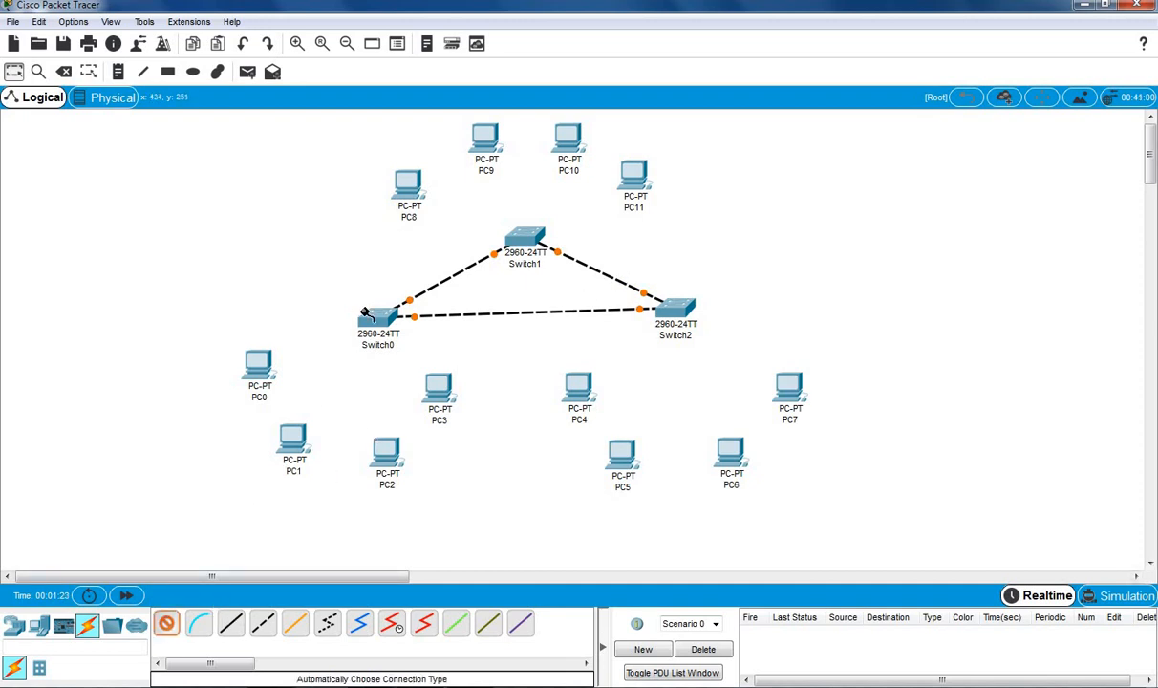
left_click(375, 318)
left_click(256, 369)
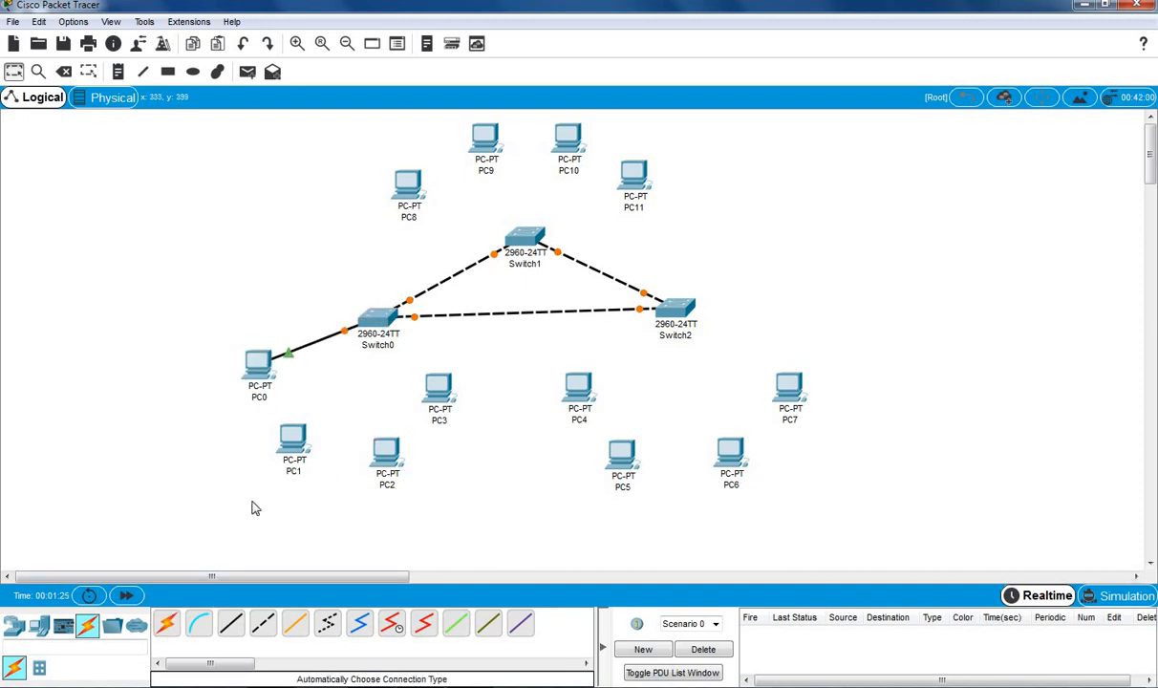
left_click(167, 627)
left_click(373, 321)
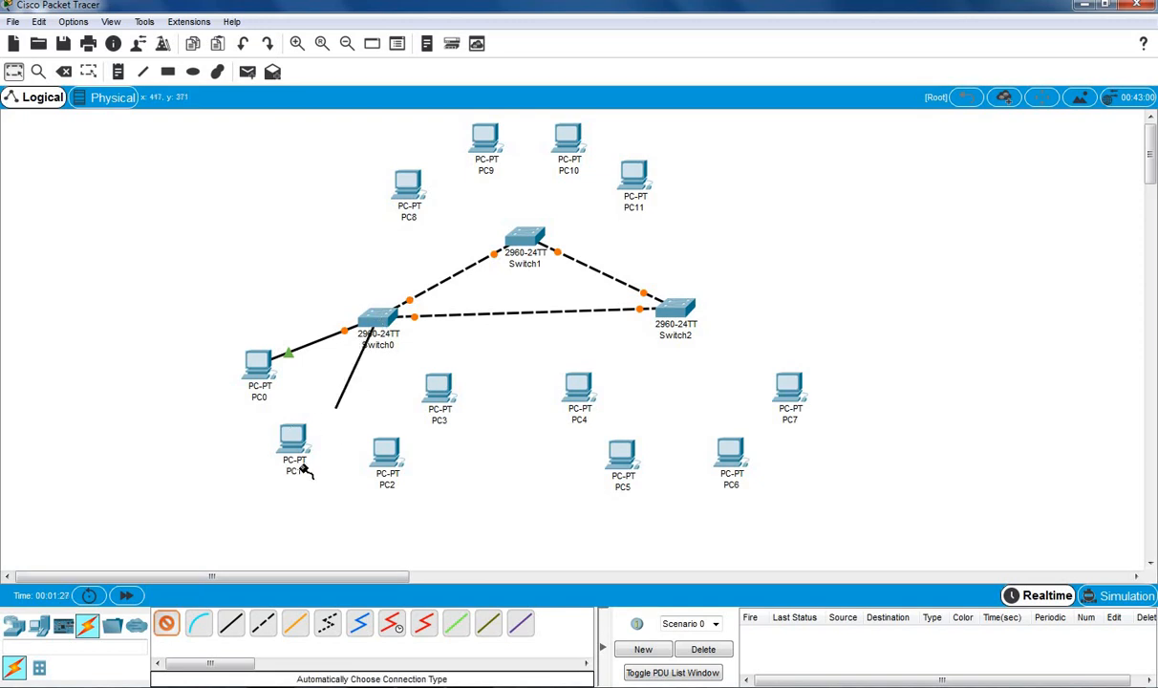
left_click(294, 448)
left_click(166, 627)
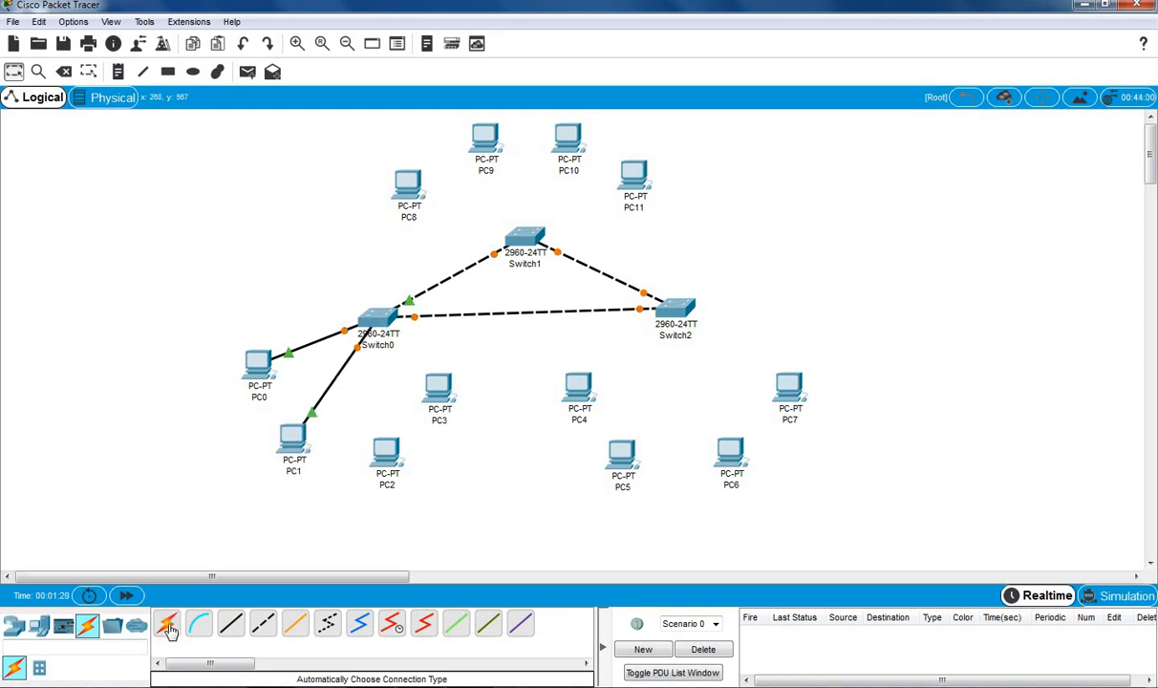
left_click(365, 309)
left_click(388, 455)
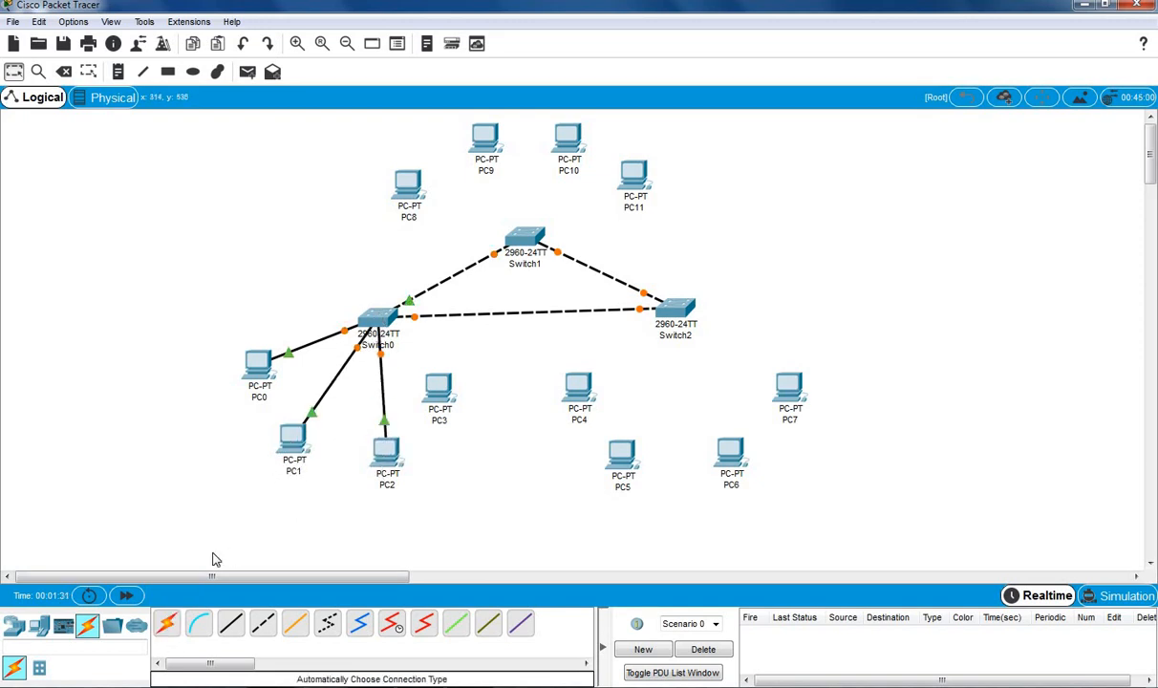
left_click(377, 324)
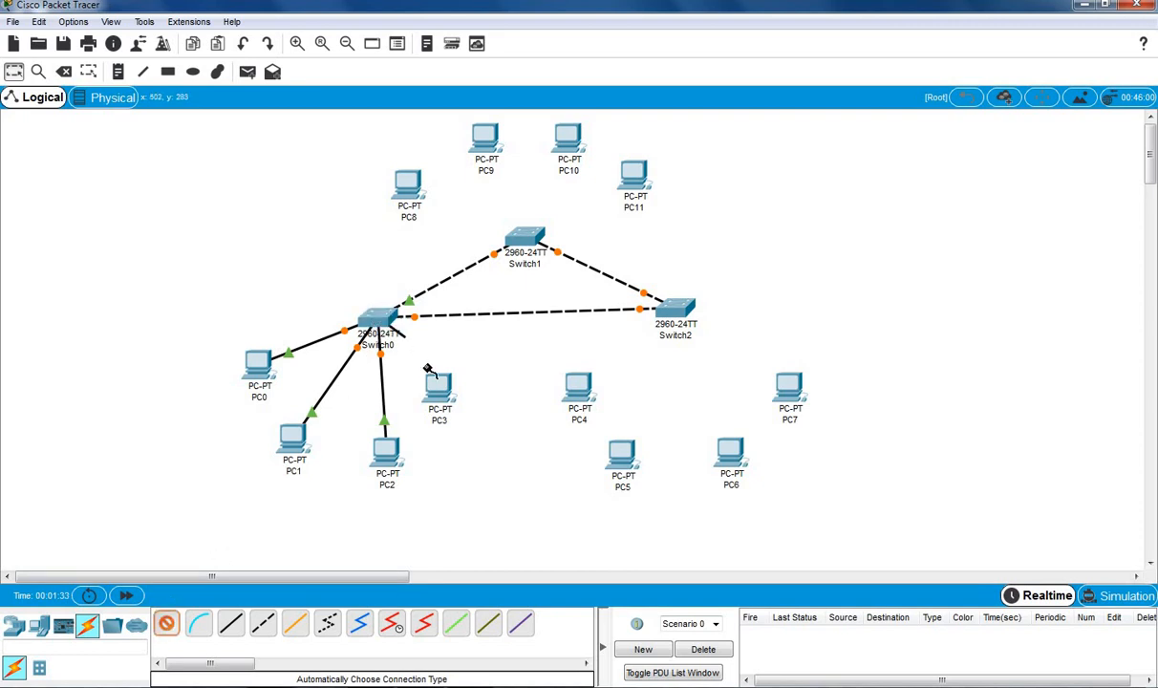
left_click(435, 383)
Link Switch2 to PC4, PC5, PC6 and PC7 using the automatically chosen connection type
left_click(166, 627)
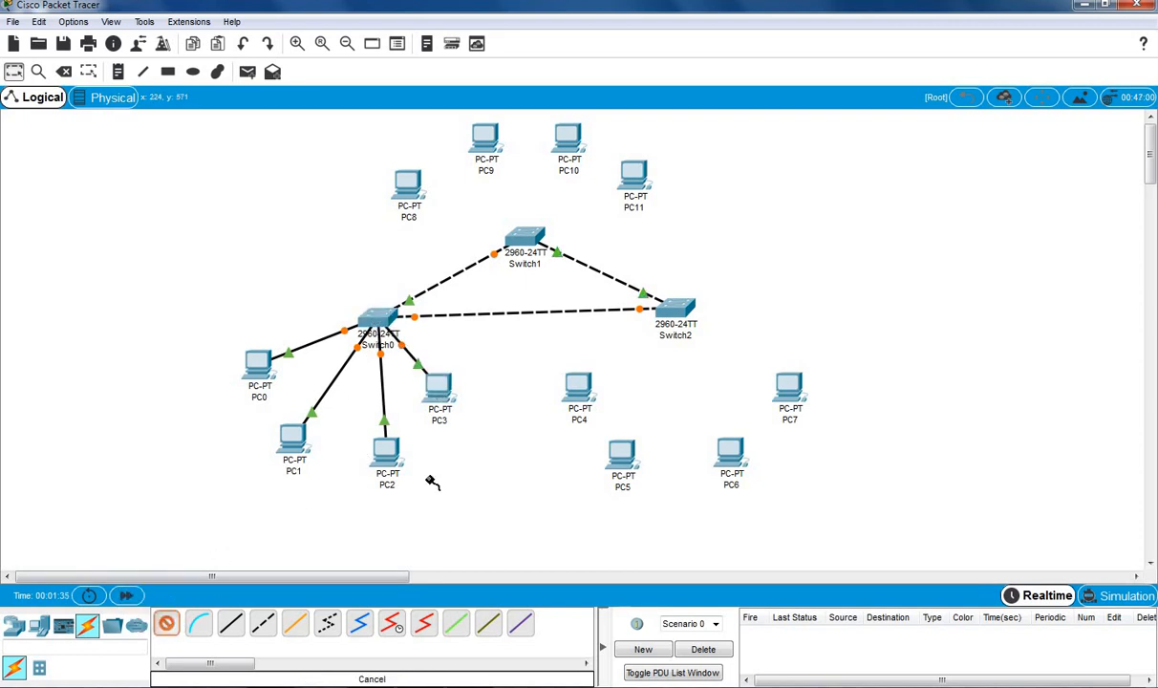
left_click(638, 304)
left_click(580, 387)
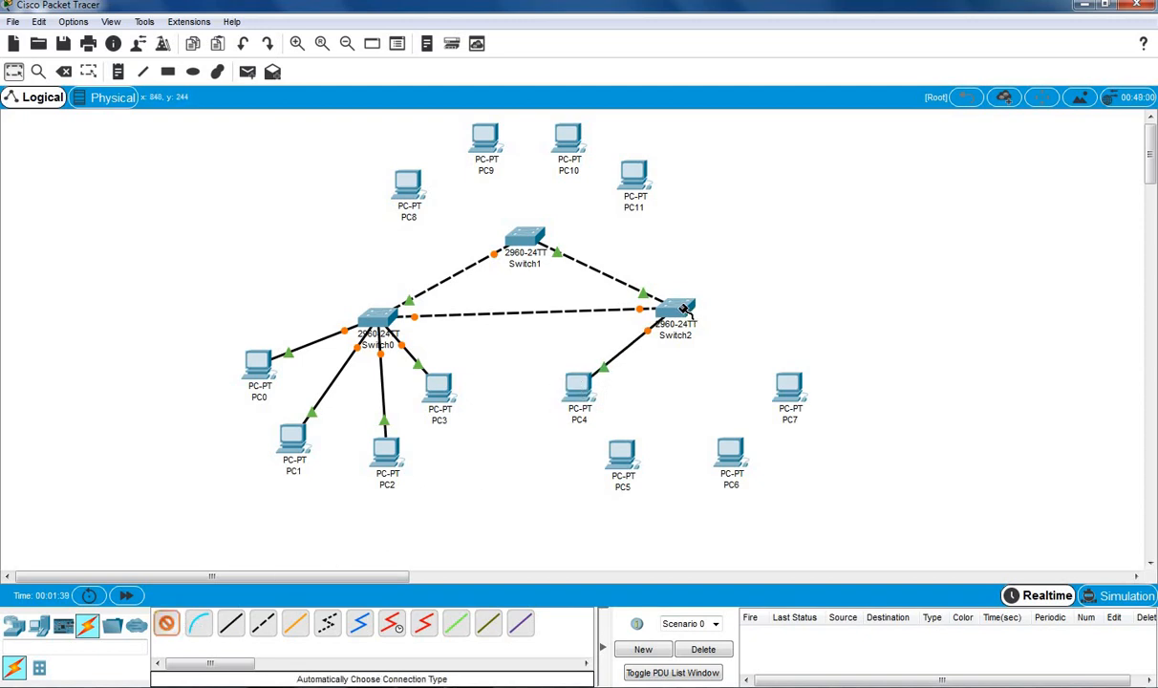
left_click(672, 305)
left_click(621, 452)
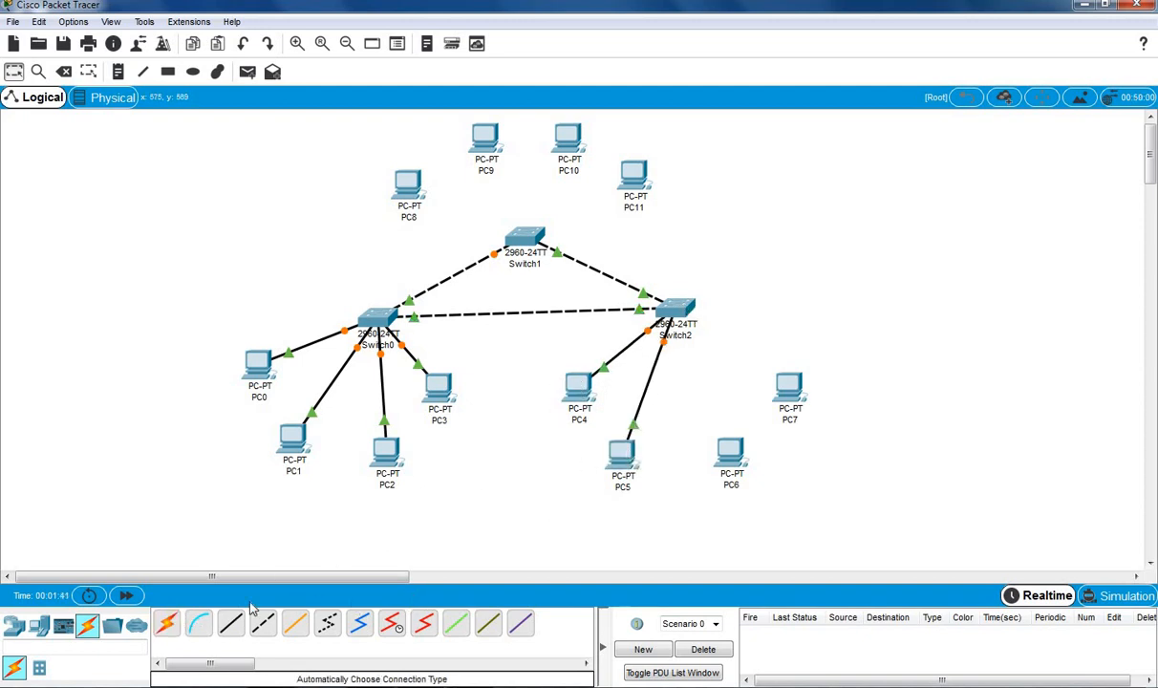
left_click(167, 624)
left_click(682, 311)
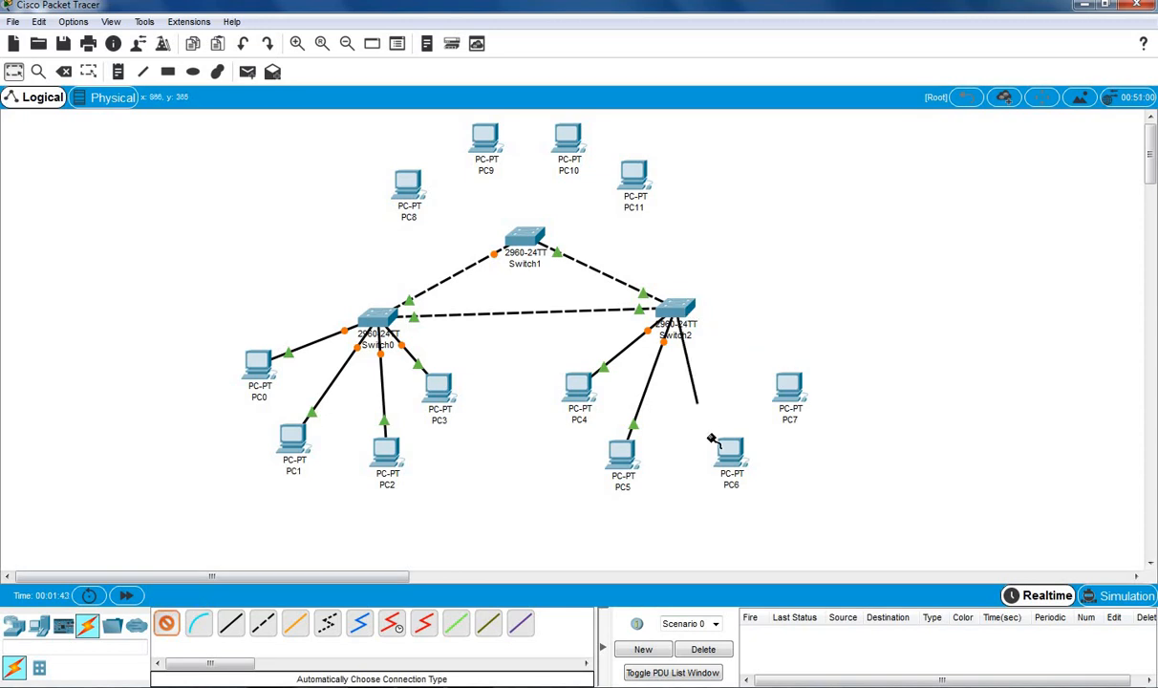
left_click(731, 450)
left_click(168, 619)
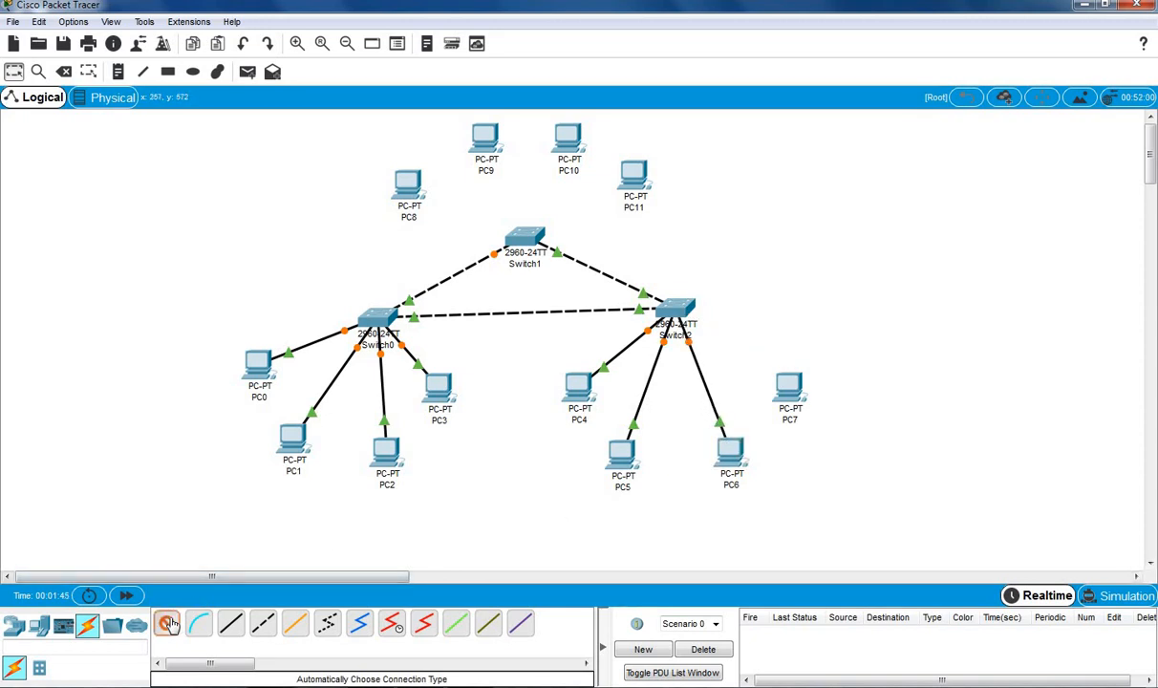
left_click(678, 308)
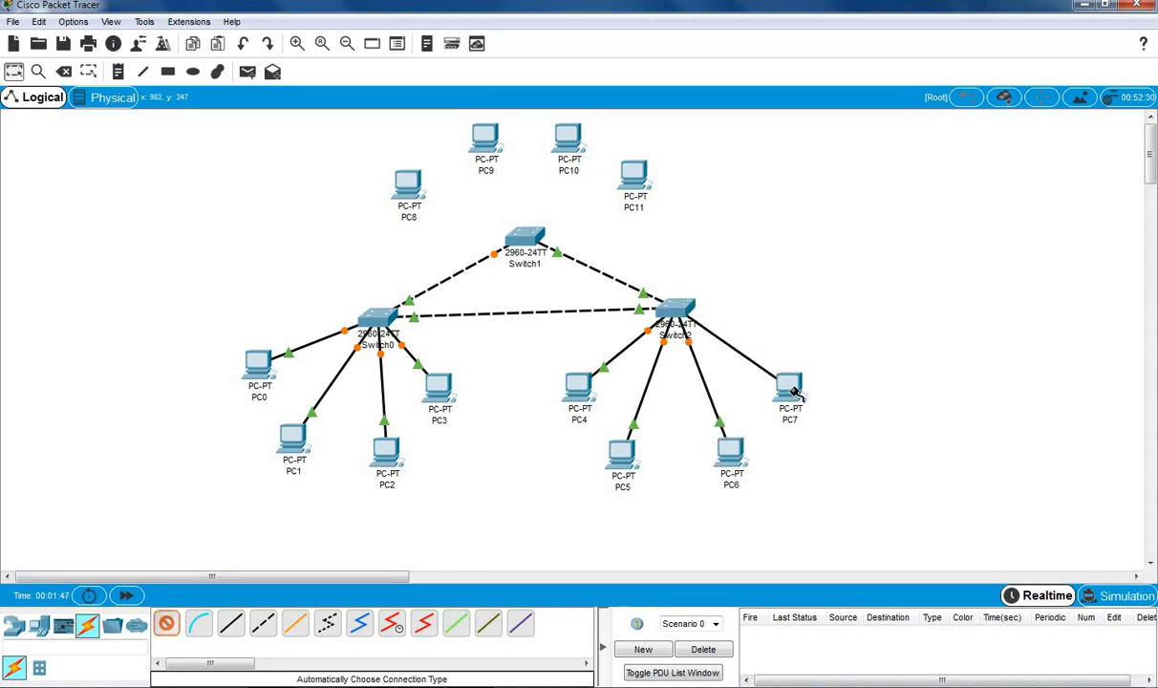
left_click(788, 387)
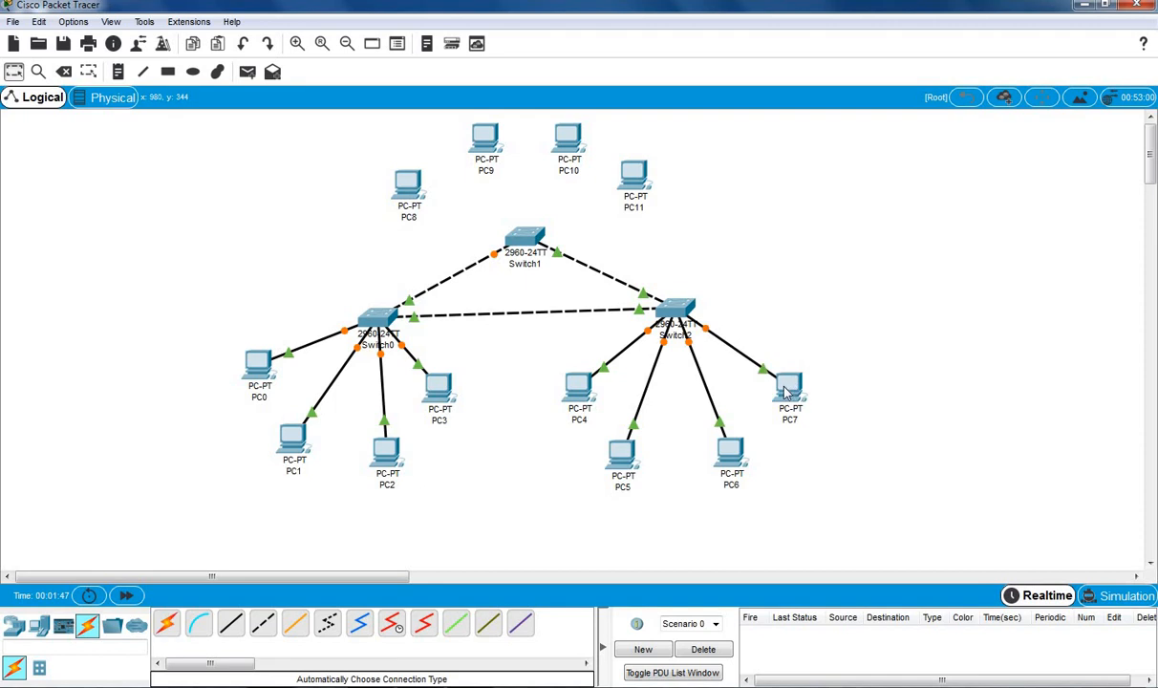
Link Switch1 to PC8, PC9, PC10 and PC11 using the automatically chosen connection type
left_click(166, 623)
left_click(521, 235)
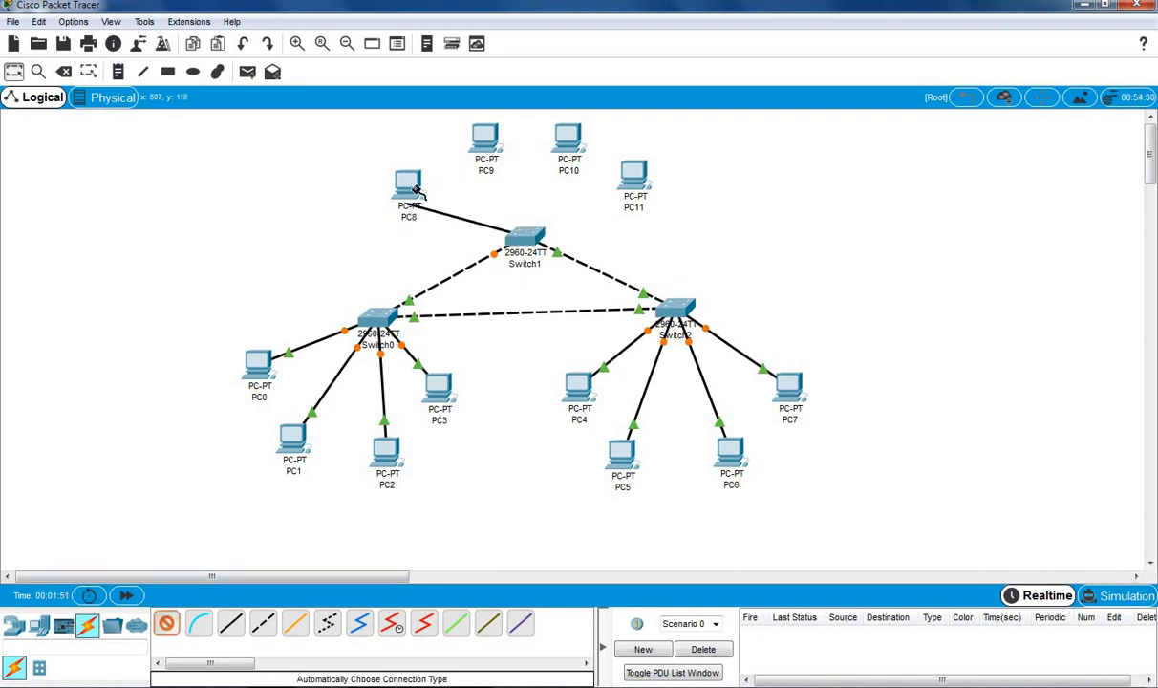
left_click(407, 187)
left_click(166, 623)
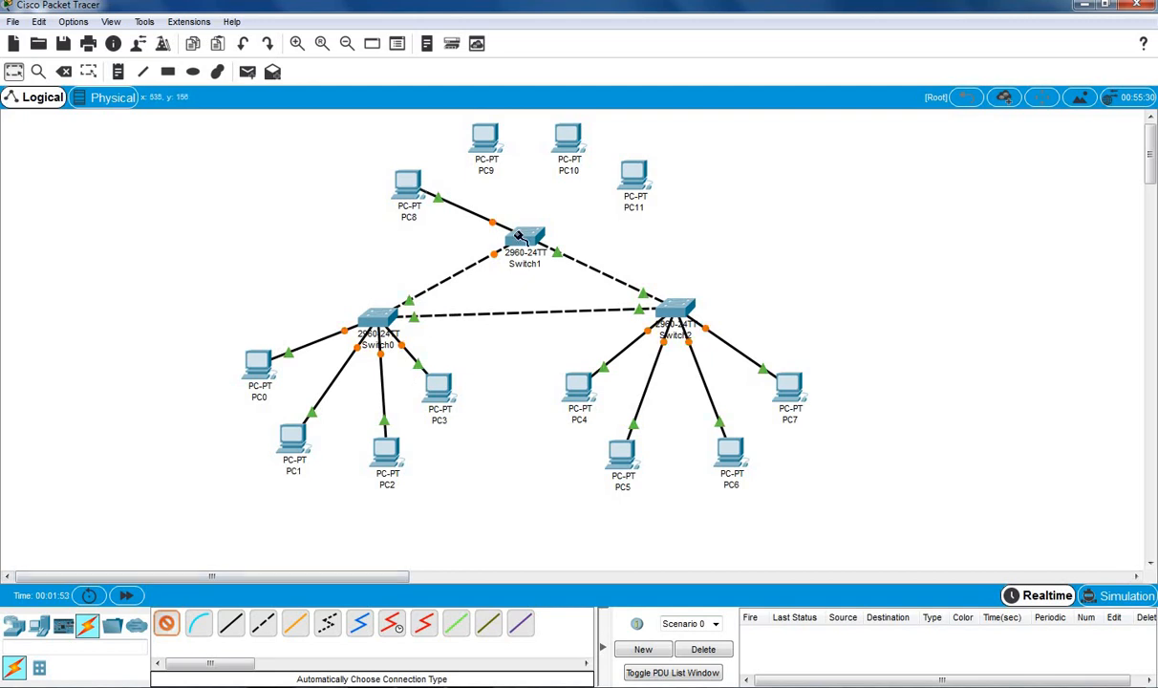
left_click(494, 227)
left_click(482, 136)
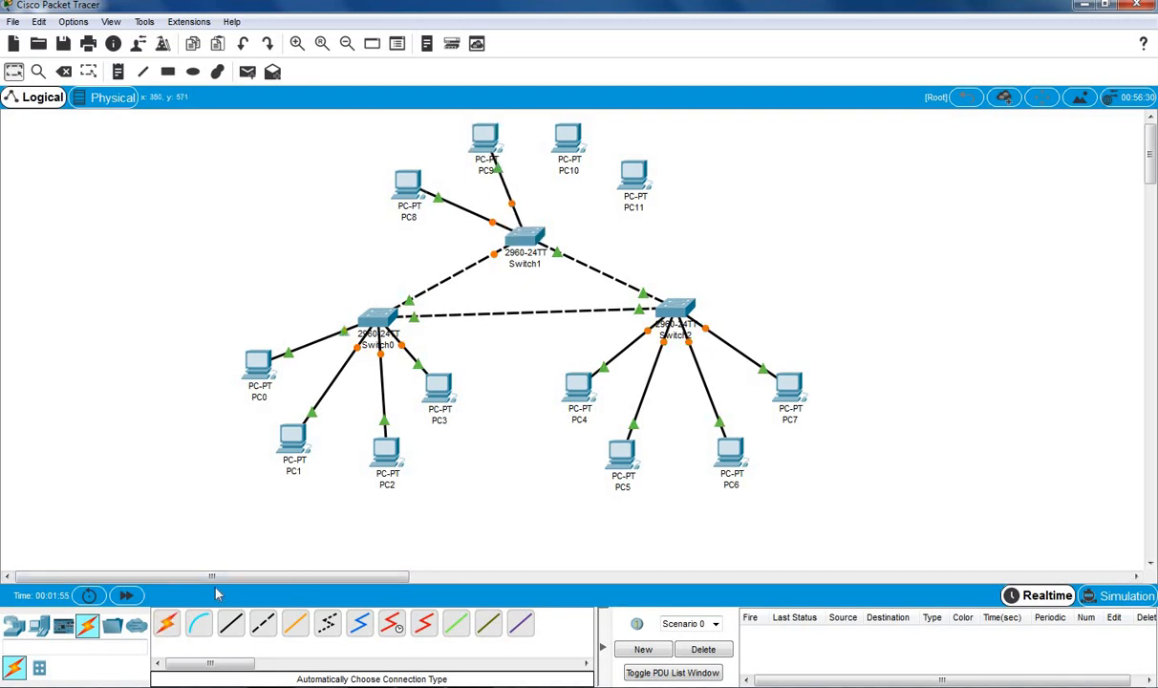
left_click(166, 623)
left_click(495, 228)
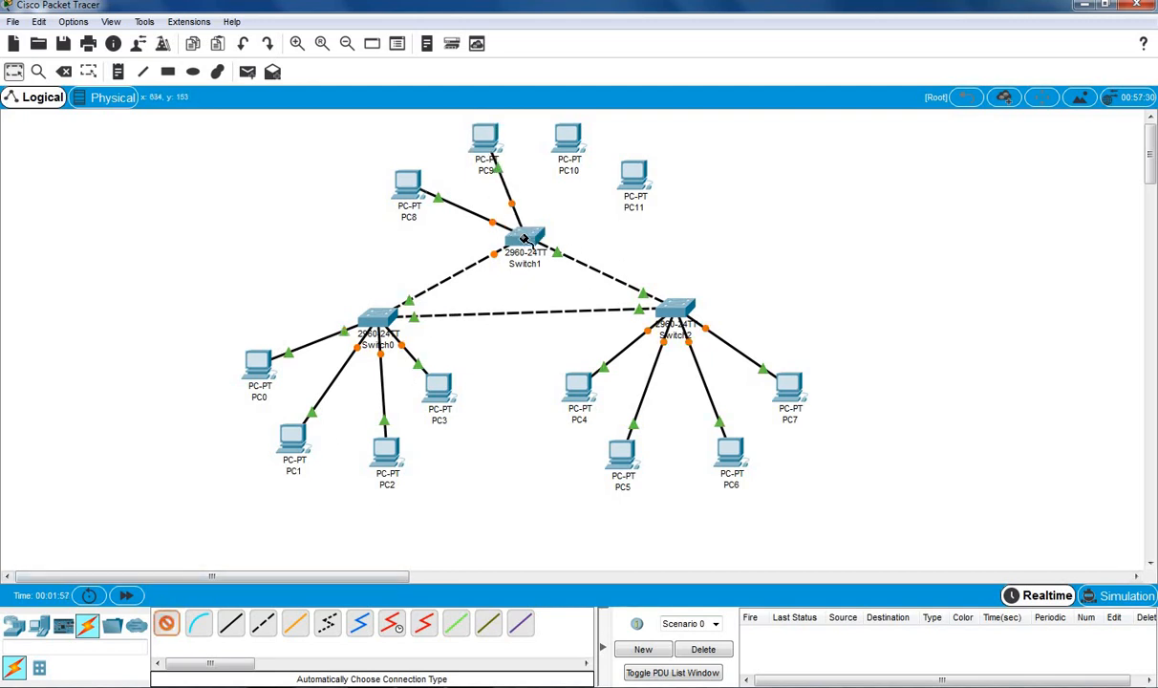
left_click(562, 134)
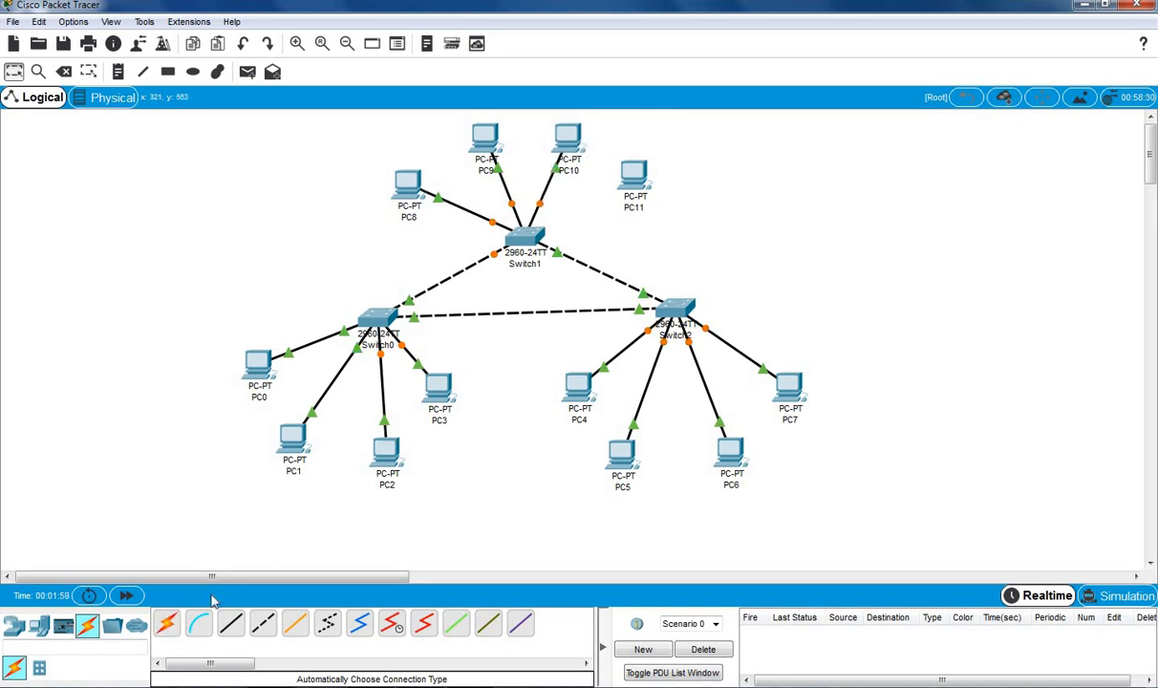
left_click(166, 624)
left_click(536, 234)
left_click(634, 177)
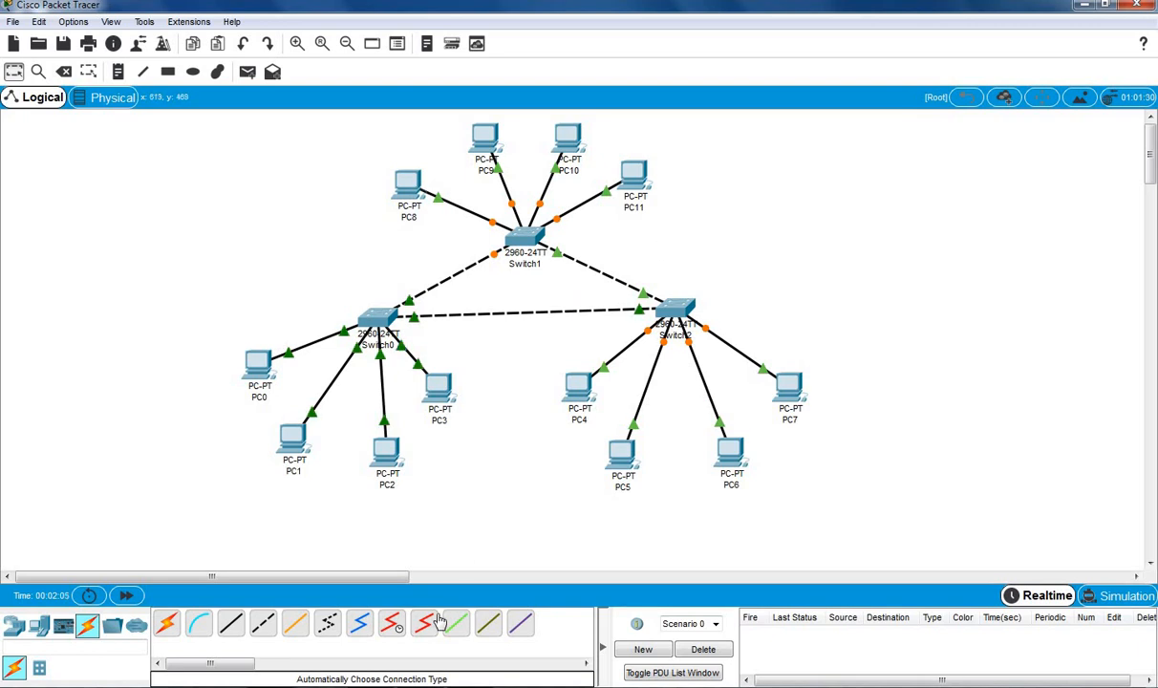
Switch to Notepad and add the note line "now give ip address to all pcs"
left_click(469, 682)
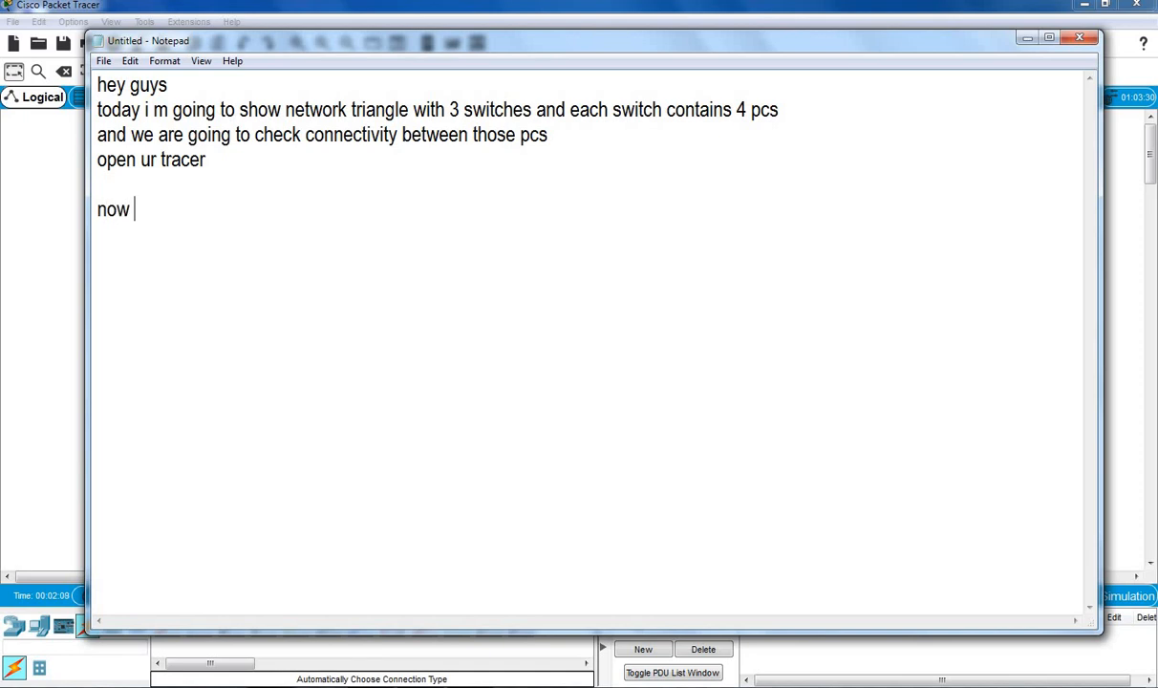
type("ve ip add")
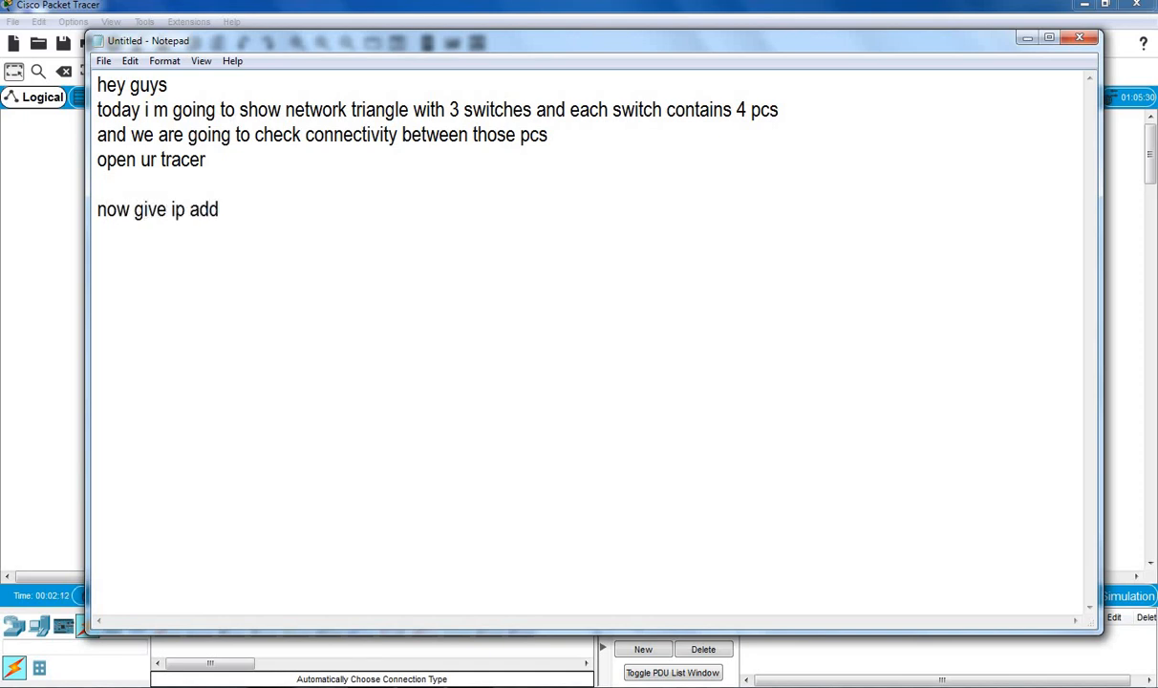
type("ress to all pcs")
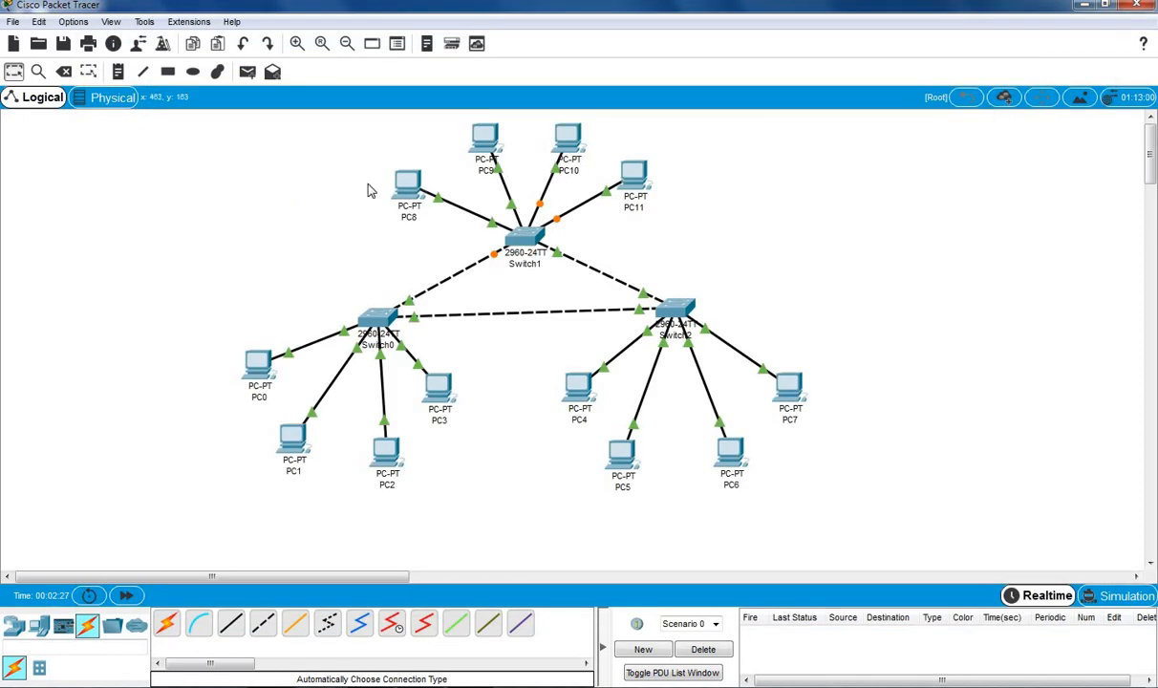
Assign the static IP address 10.0.0.1 to PC0 in its IP configuration
left_click(384, 180)
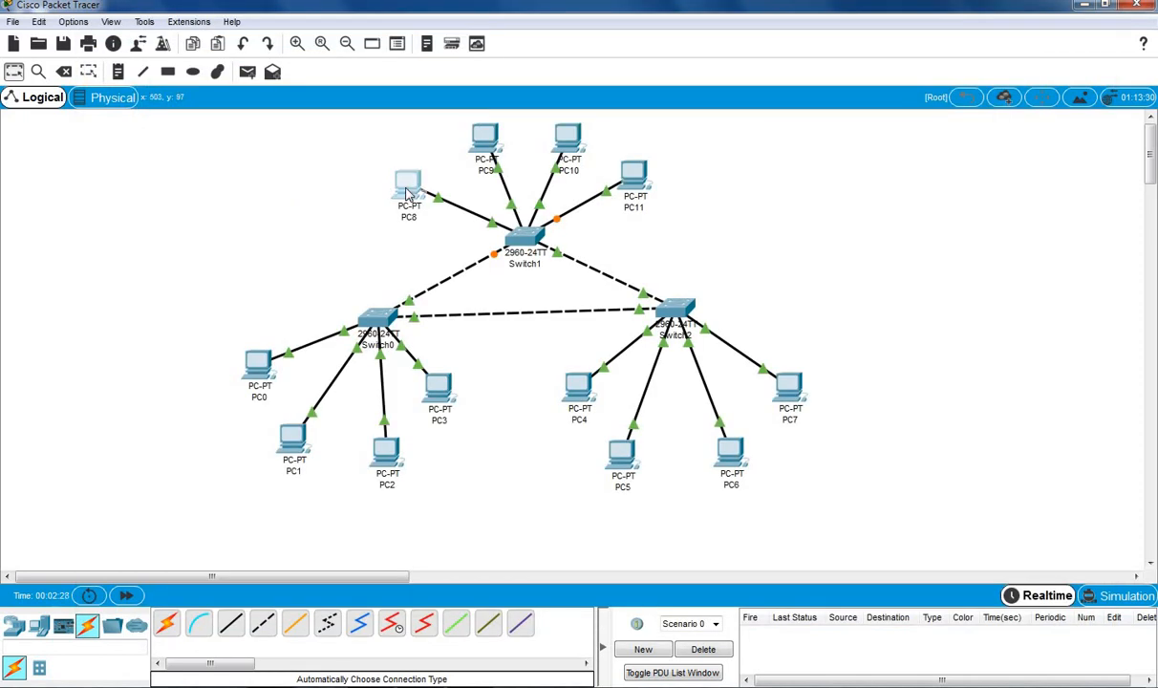
left_click(902, 97)
left_click(259, 359)
left_click(348, 128)
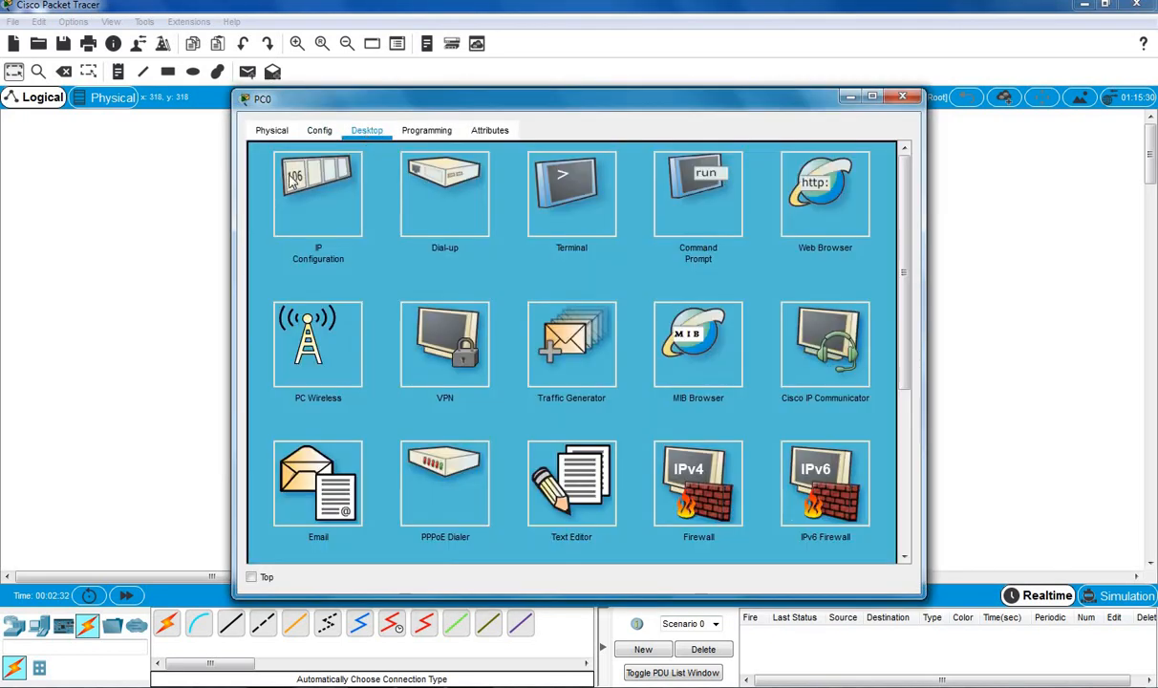
left_click(277, 172)
left_click(599, 247)
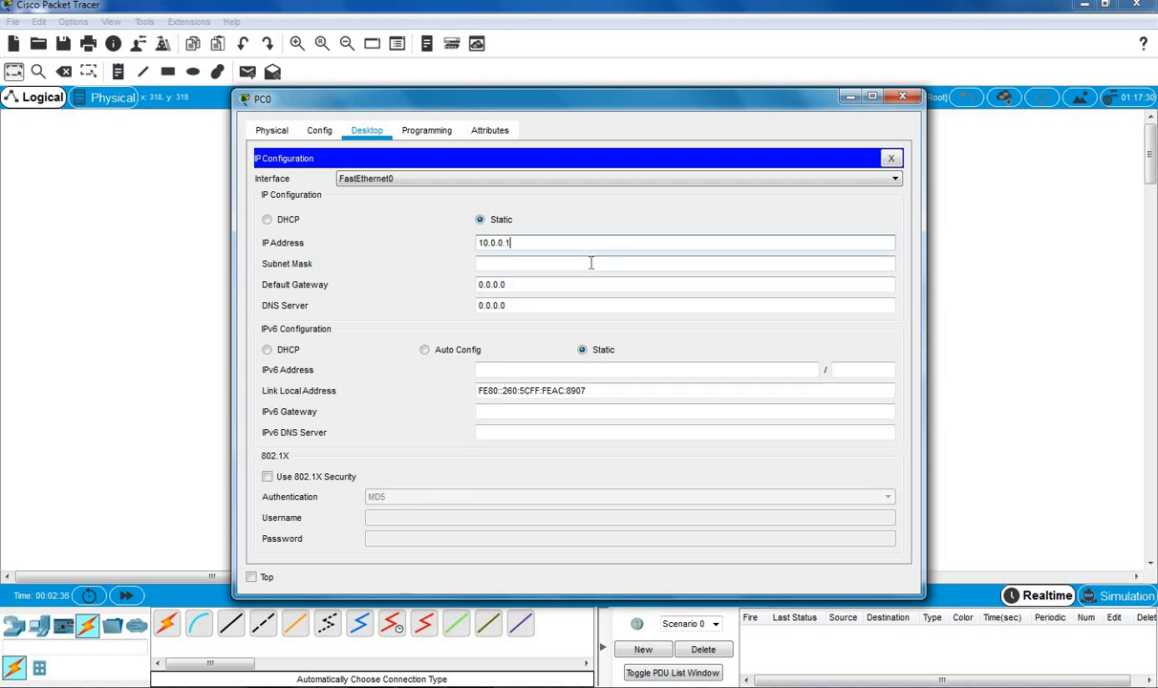
left_click(902, 97)
Assign PC1 a static IP address in the 10.0.0.x range
left_click(285, 442)
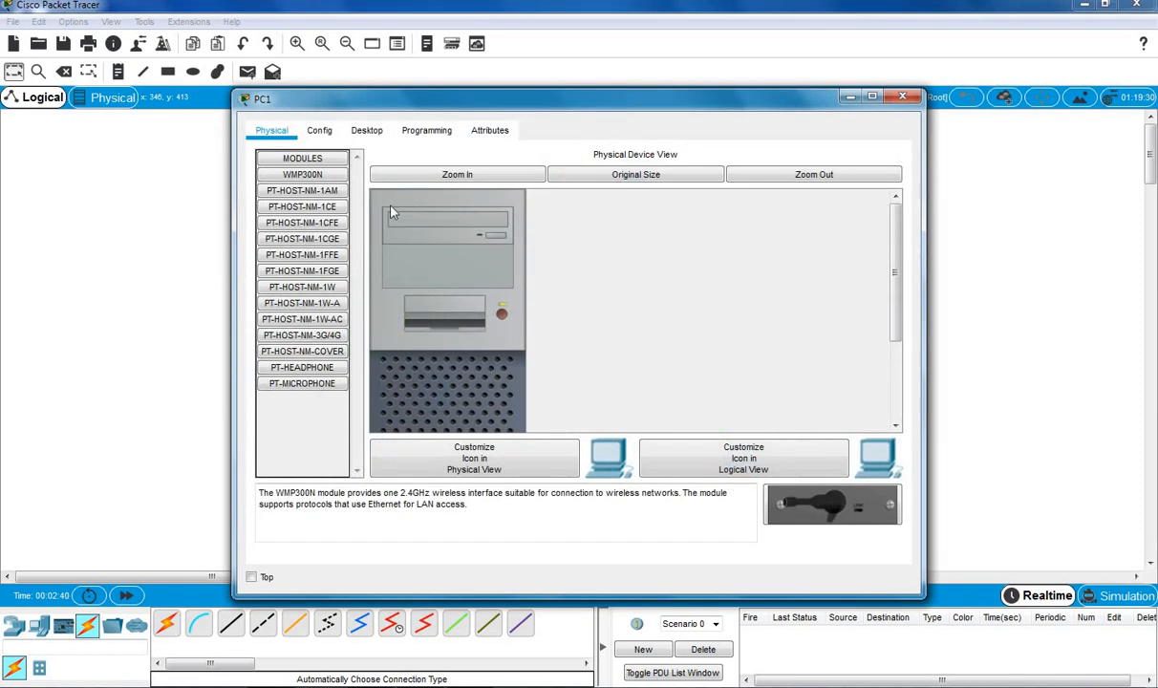
left_click(367, 130)
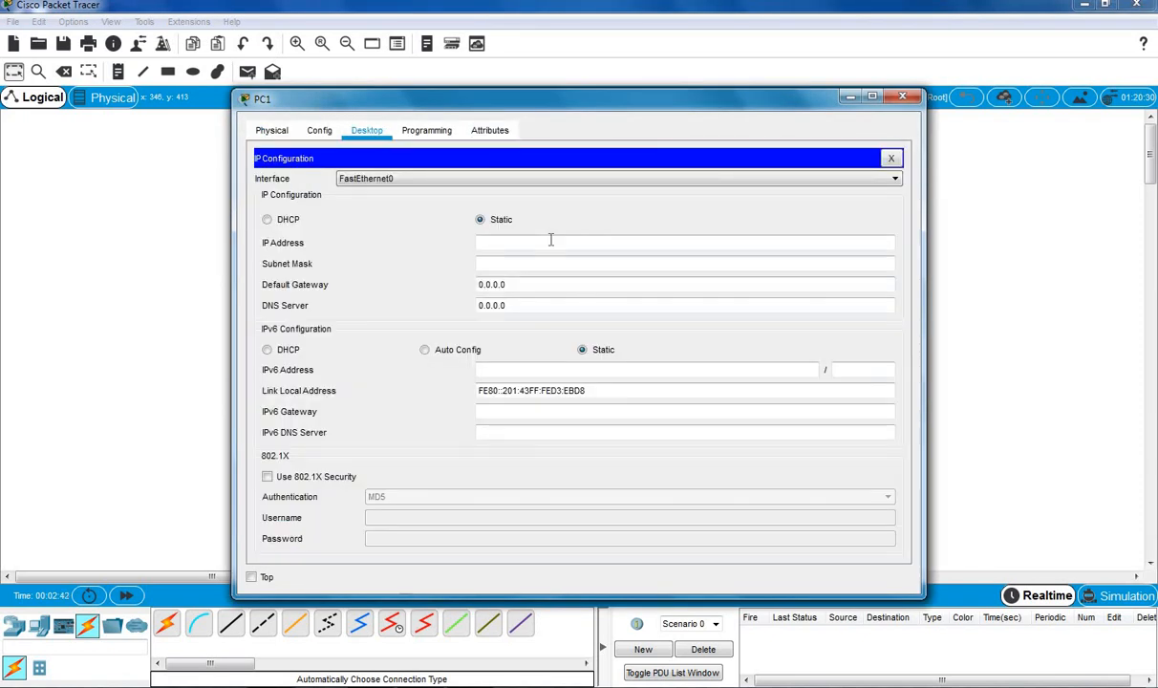
left_click(551, 241)
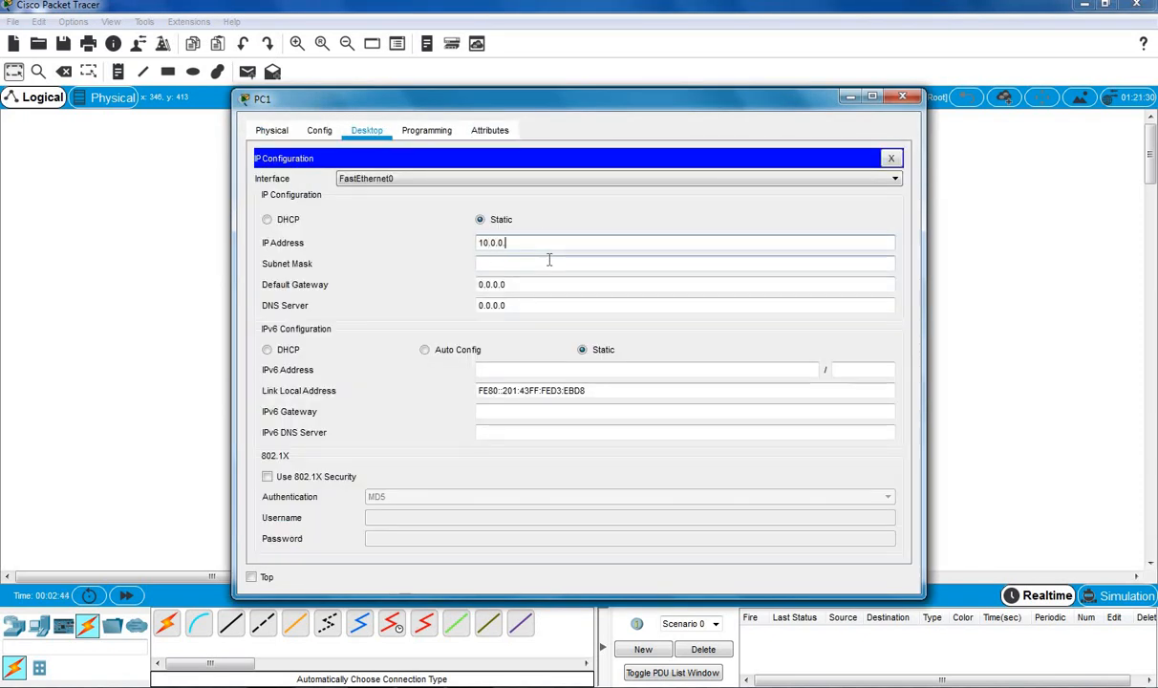
left_click(903, 96)
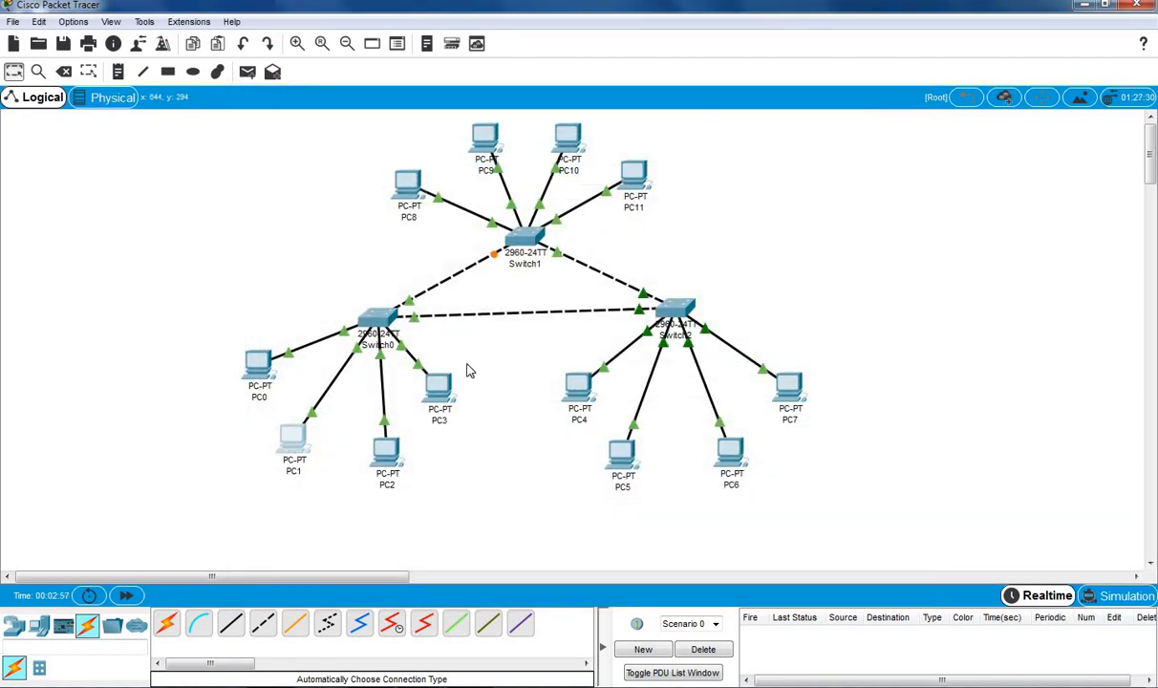
left_click(390, 445)
left_click(392, 447)
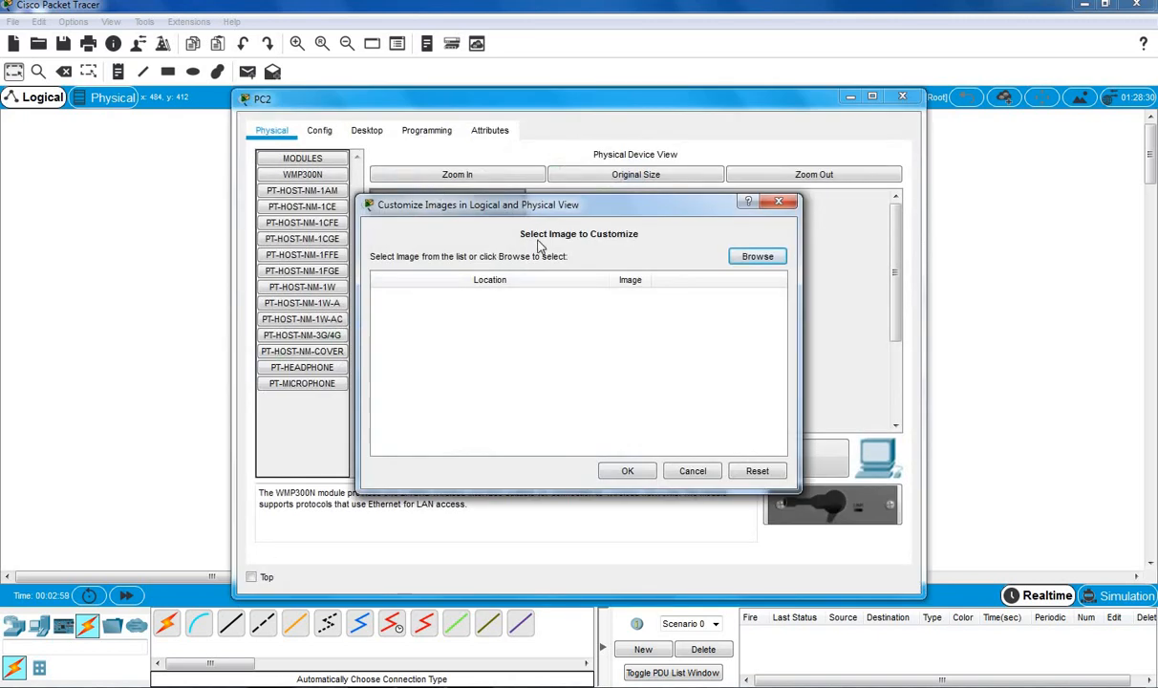
left_click(780, 203)
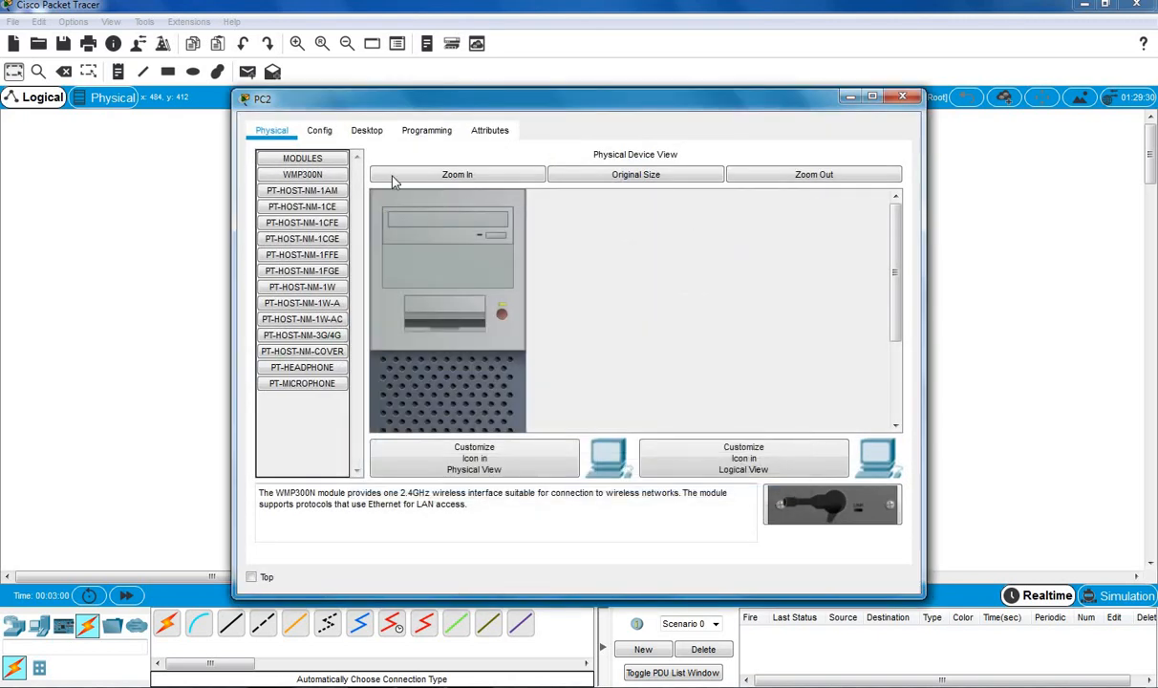
left_click(367, 131)
left_click(319, 197)
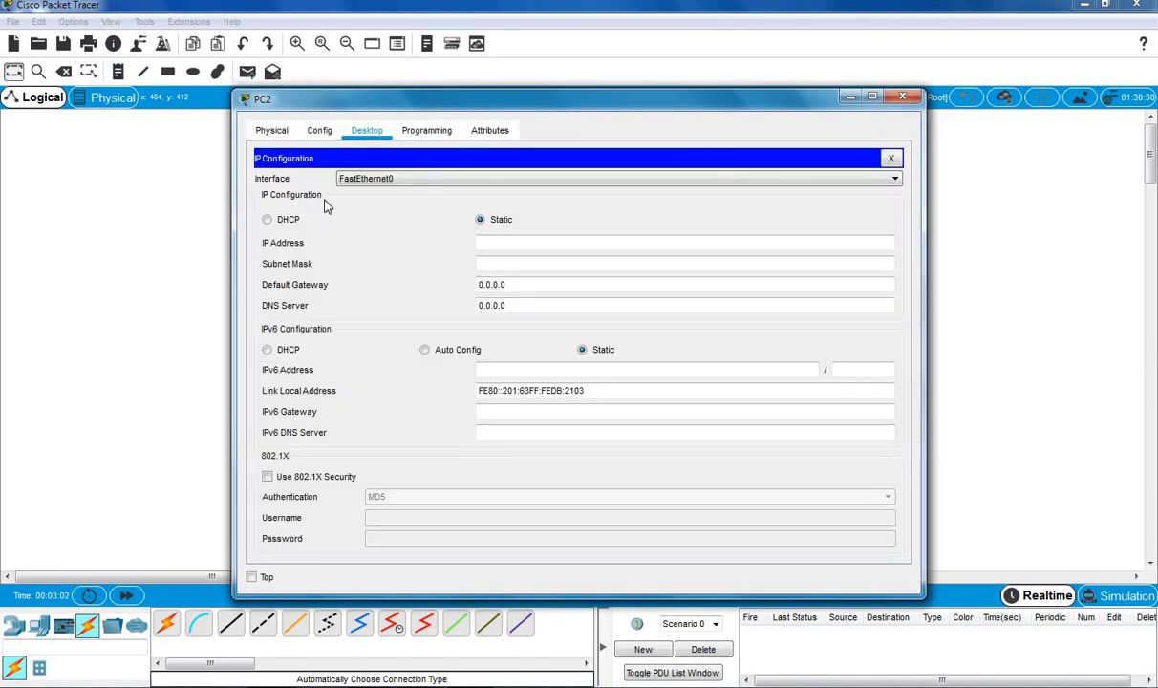
left_click(902, 97)
left_click(392, 457)
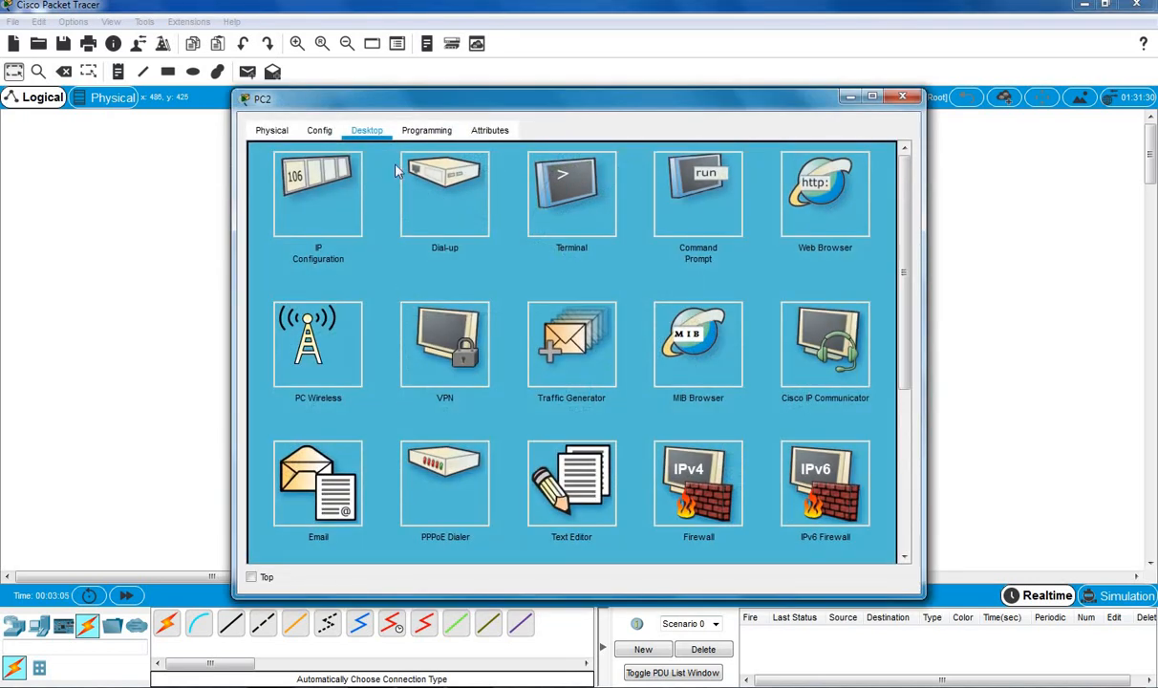
left_click(272, 130)
left_click(902, 97)
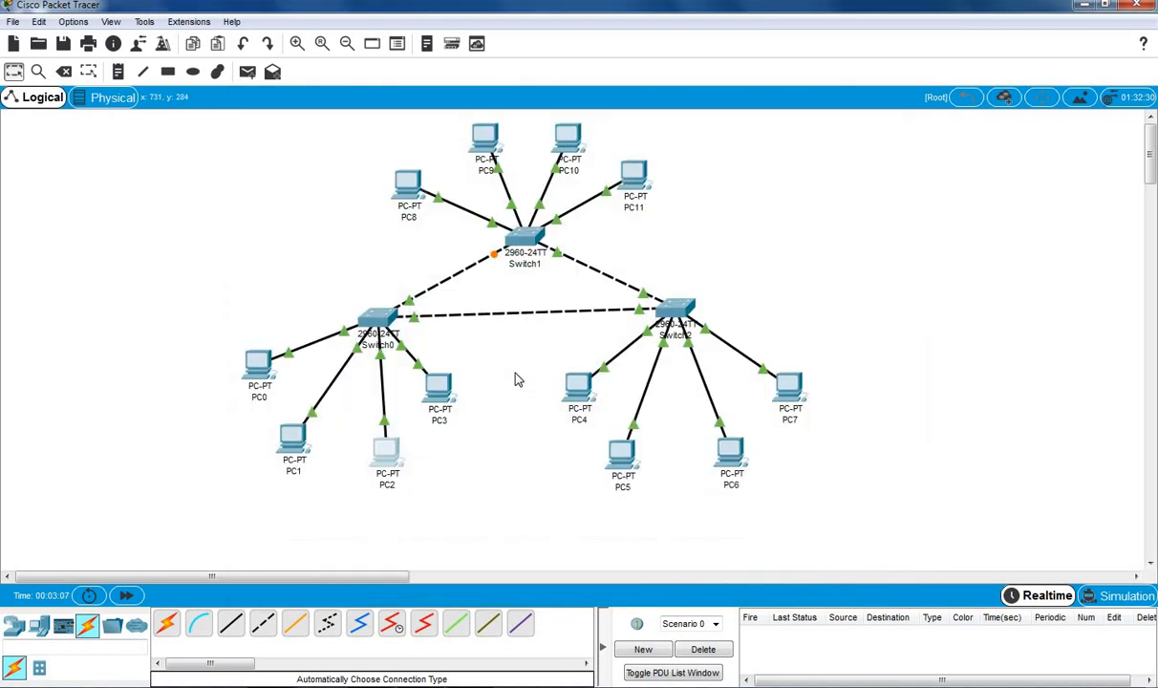
Assign PC2 the static IP address 10.0.0.3 with subnet mask 255.0.0.0
left_click(387, 450)
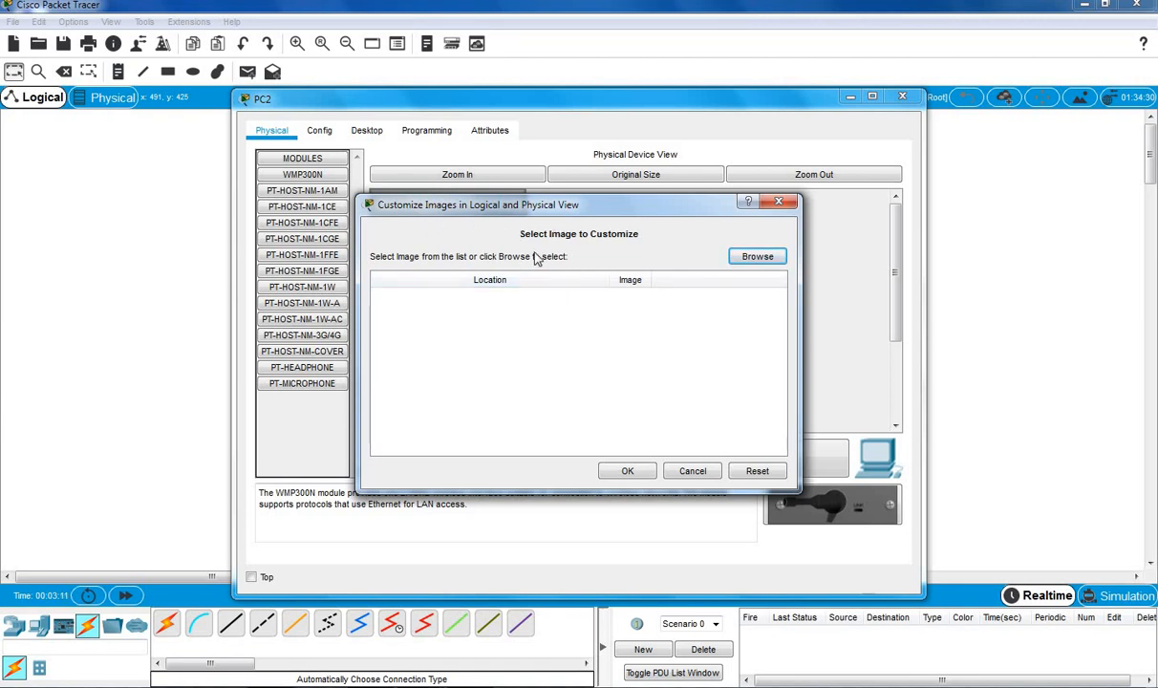
left_click(692, 471)
left_click(356, 137)
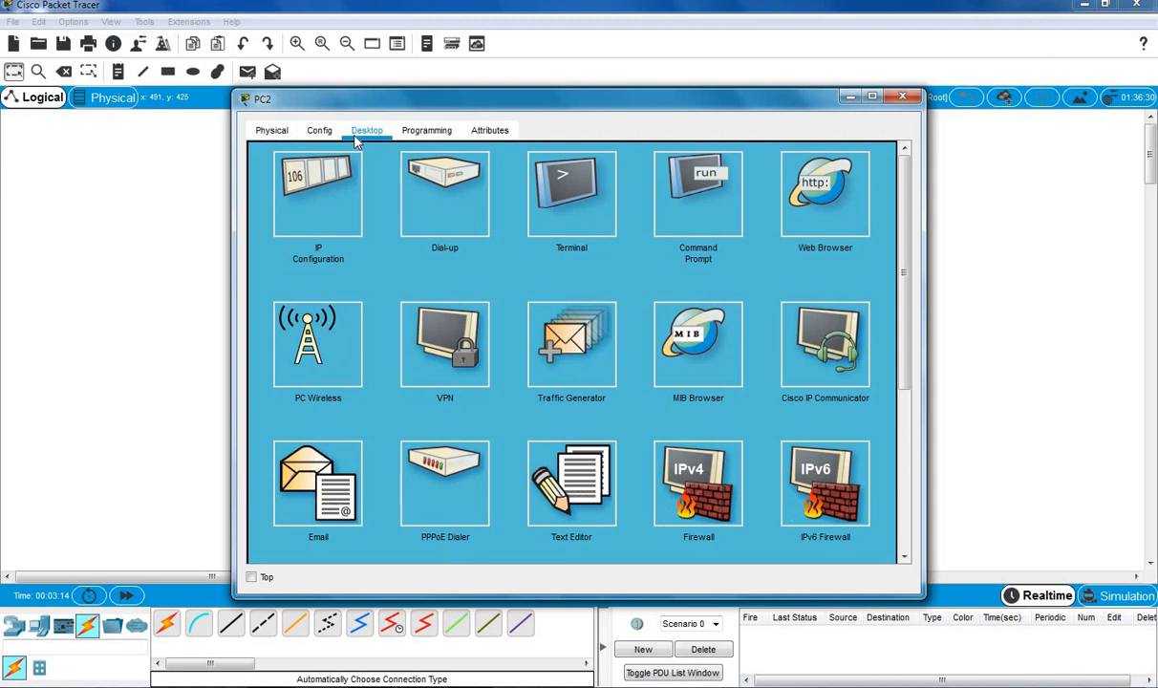
left_click(315, 186)
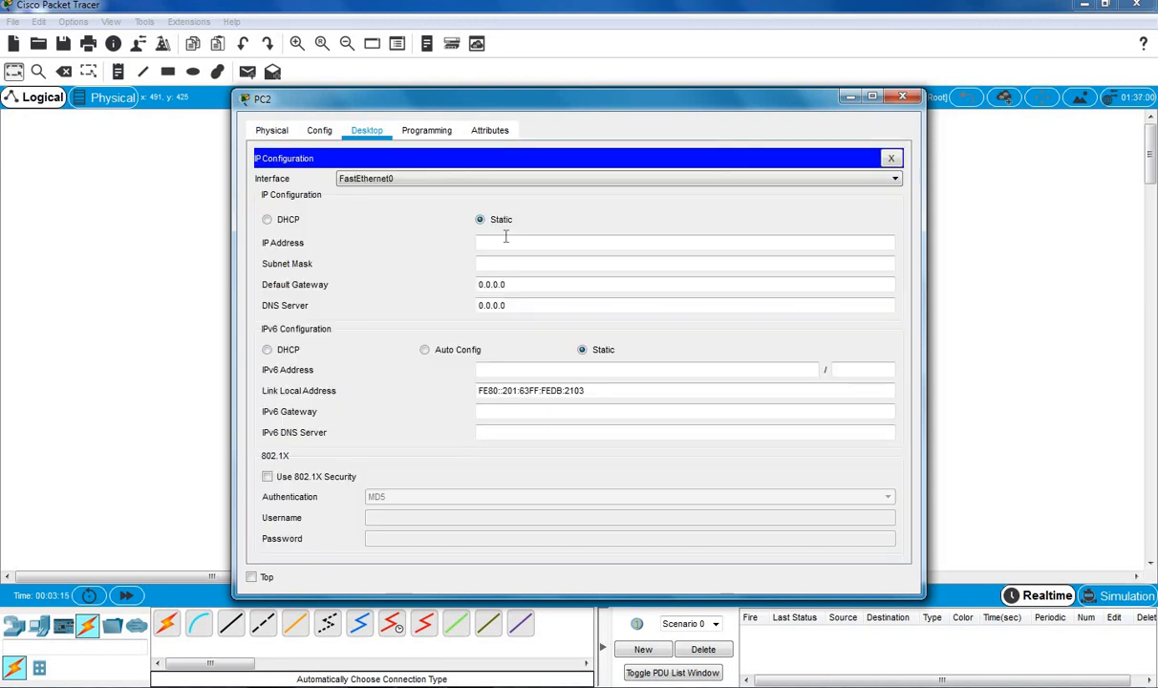
left_click(551, 265)
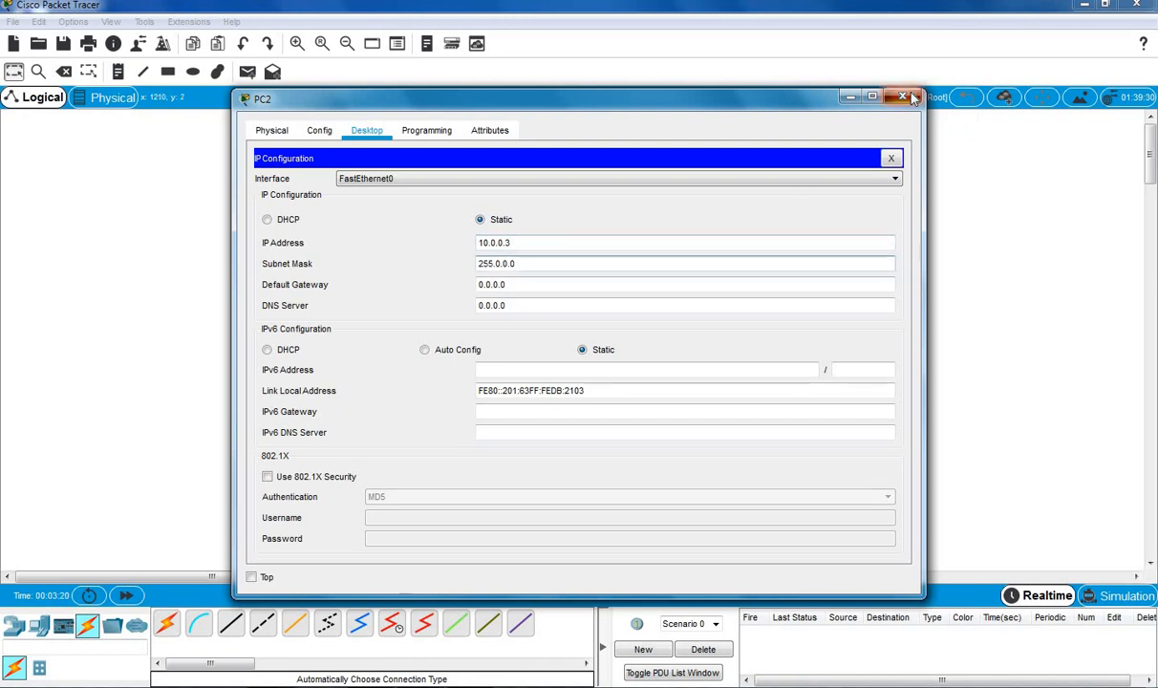
left_click(904, 97)
Assign PC3 the static IP address 10.0.0.4 with subnet mask 255.0.0.0
scroll(435, 385, "down", 1)
left_click(435, 385)
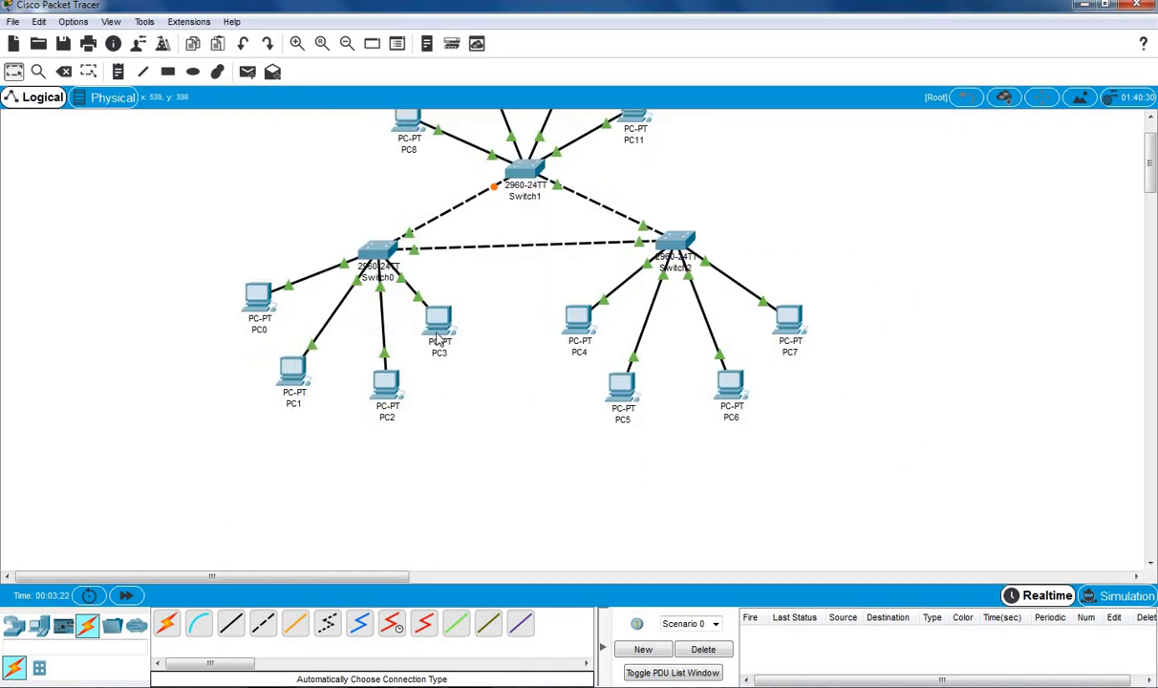
scroll(437, 336, "up", 1)
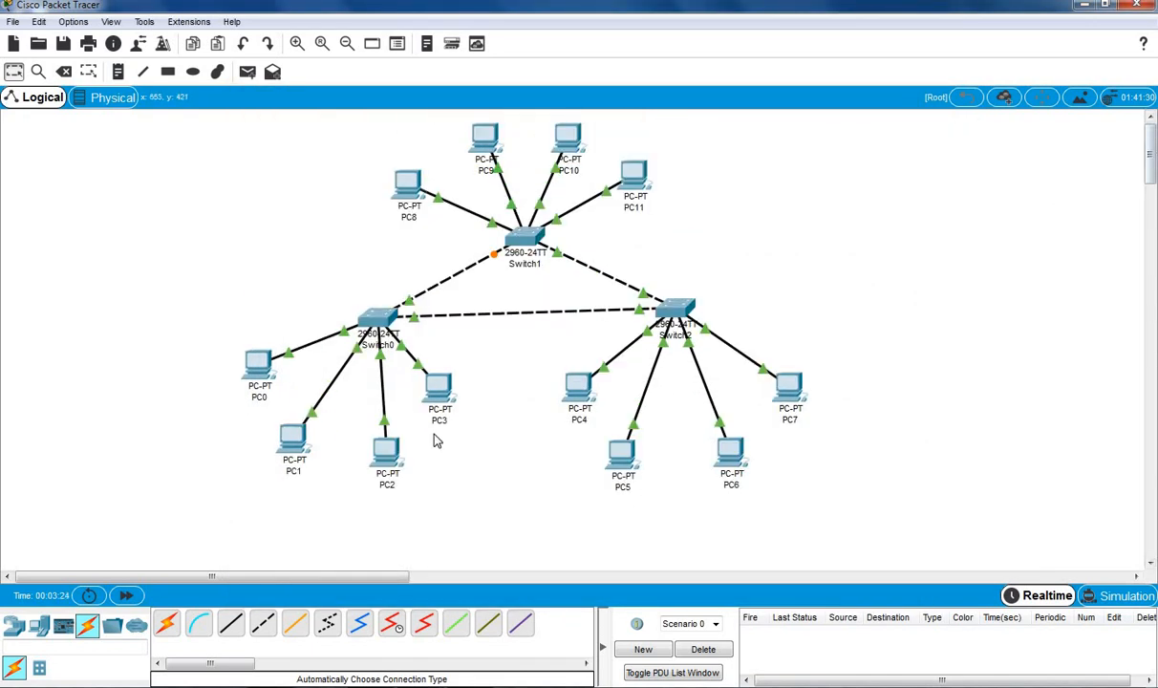
left_click(441, 386)
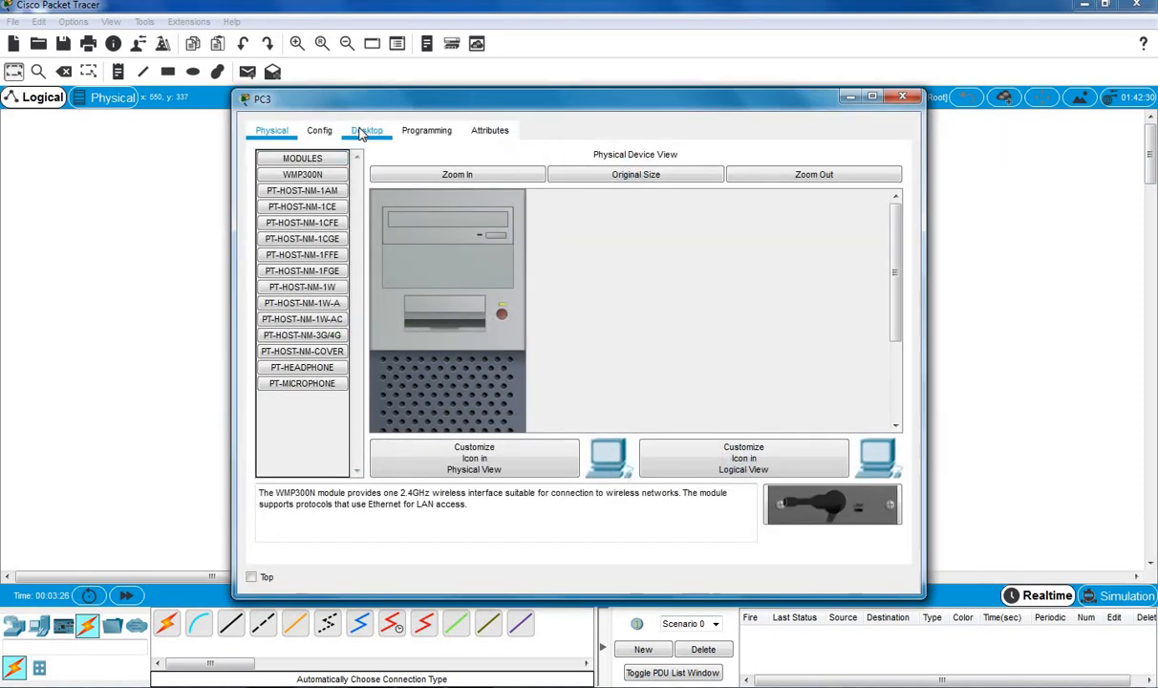
left_click(367, 130)
left_click(293, 178)
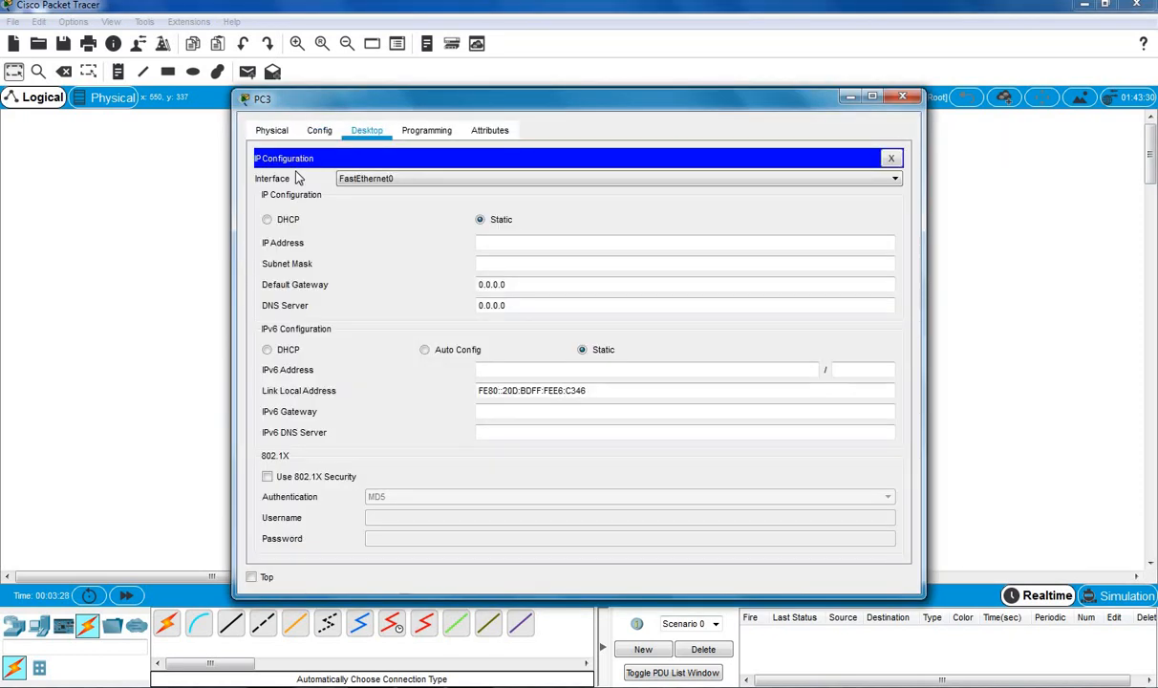
left_click(541, 245)
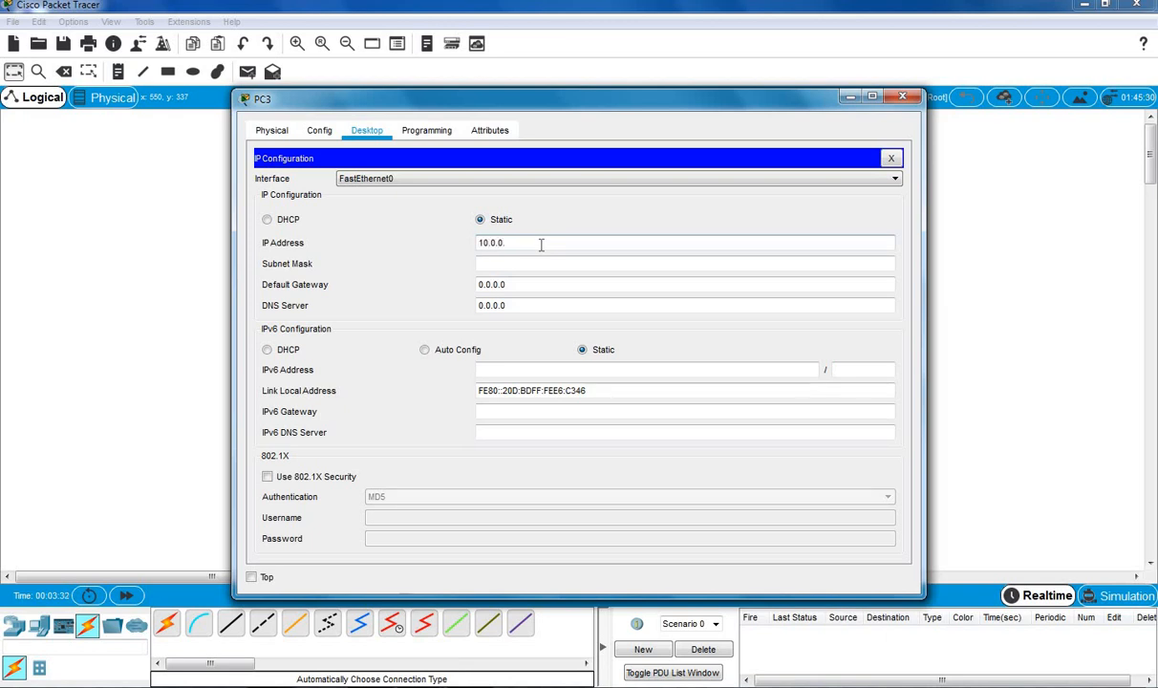
left_click(554, 263)
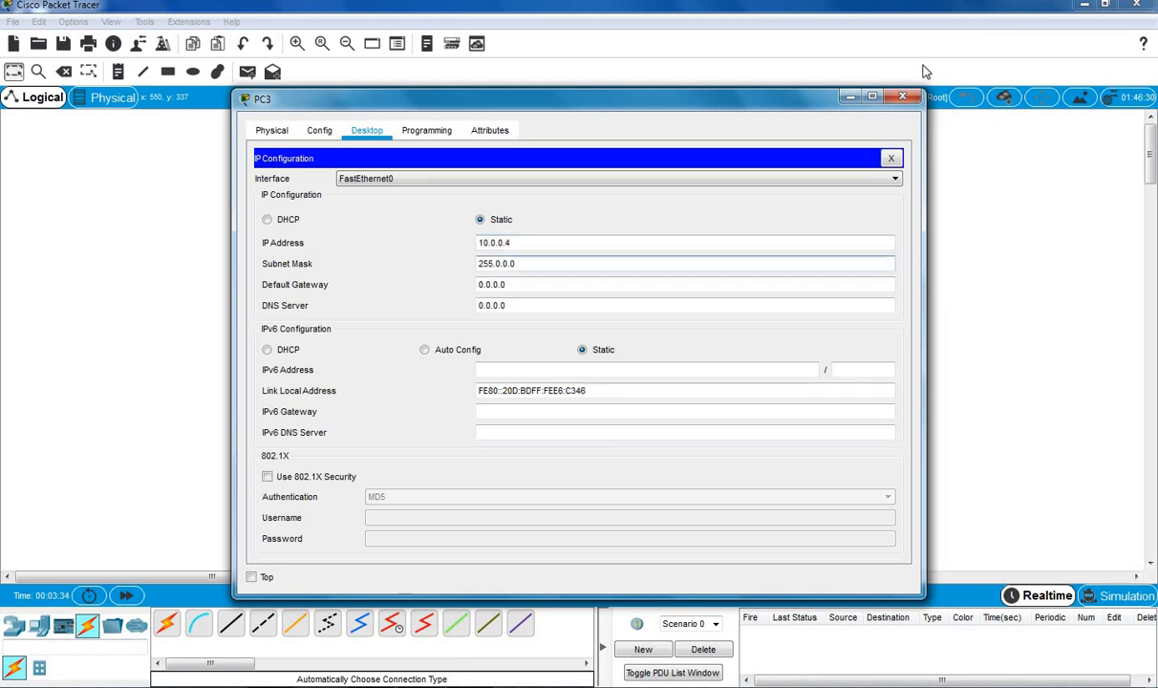
left_click(908, 96)
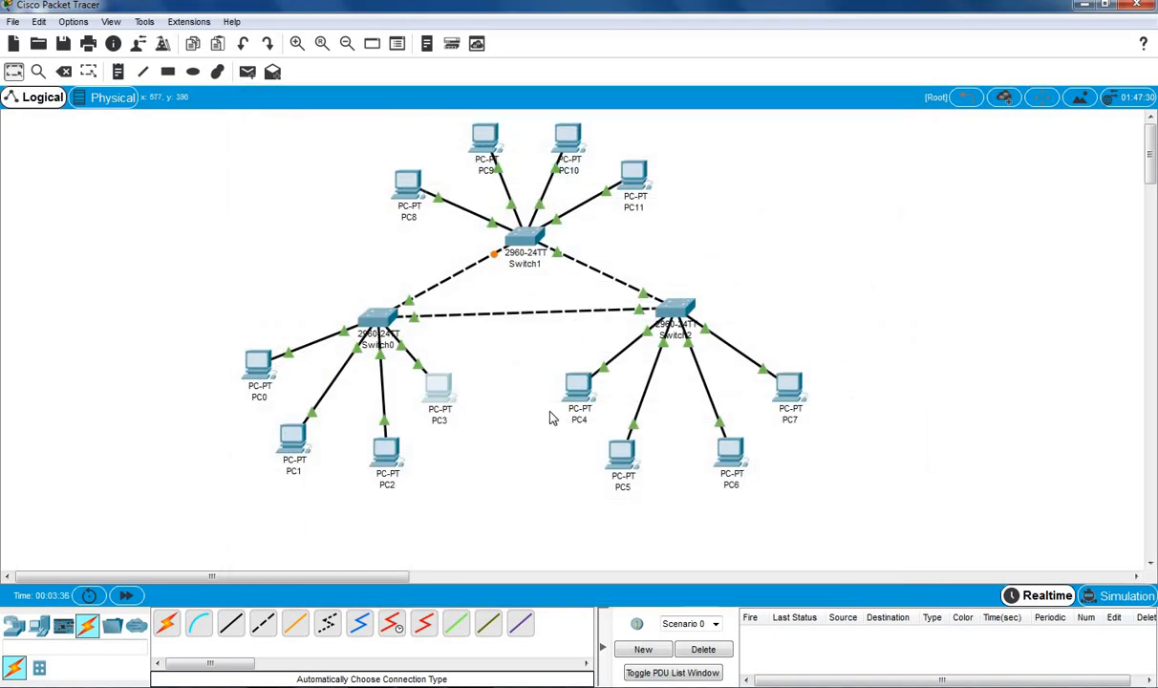
Set PC4's static IP address to 10.0.0.5 and fill in its subnet mask
left_click(579, 390)
left_click(367, 130)
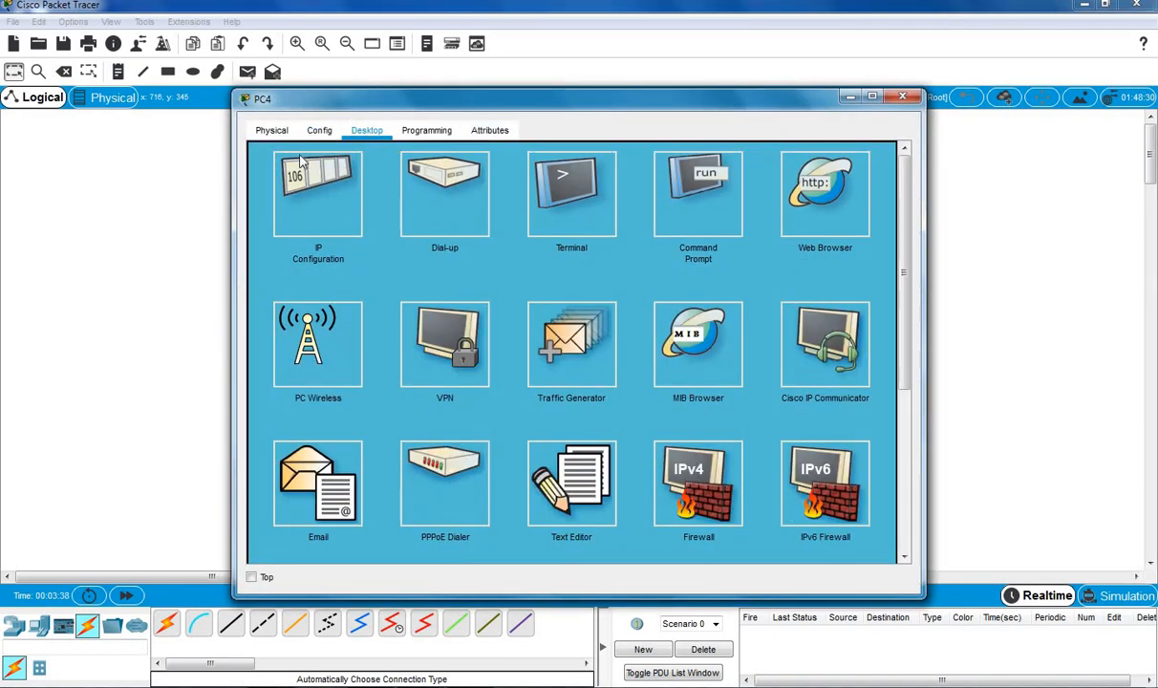
left_click(329, 194)
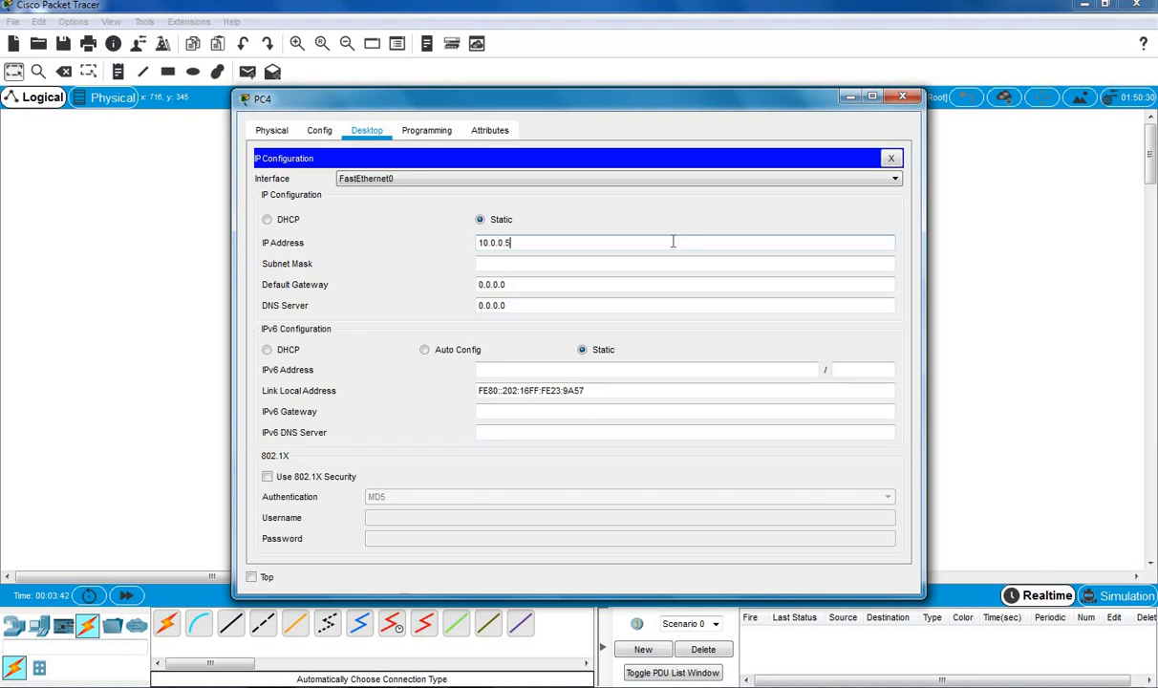
left_click(701, 262)
left_click(899, 98)
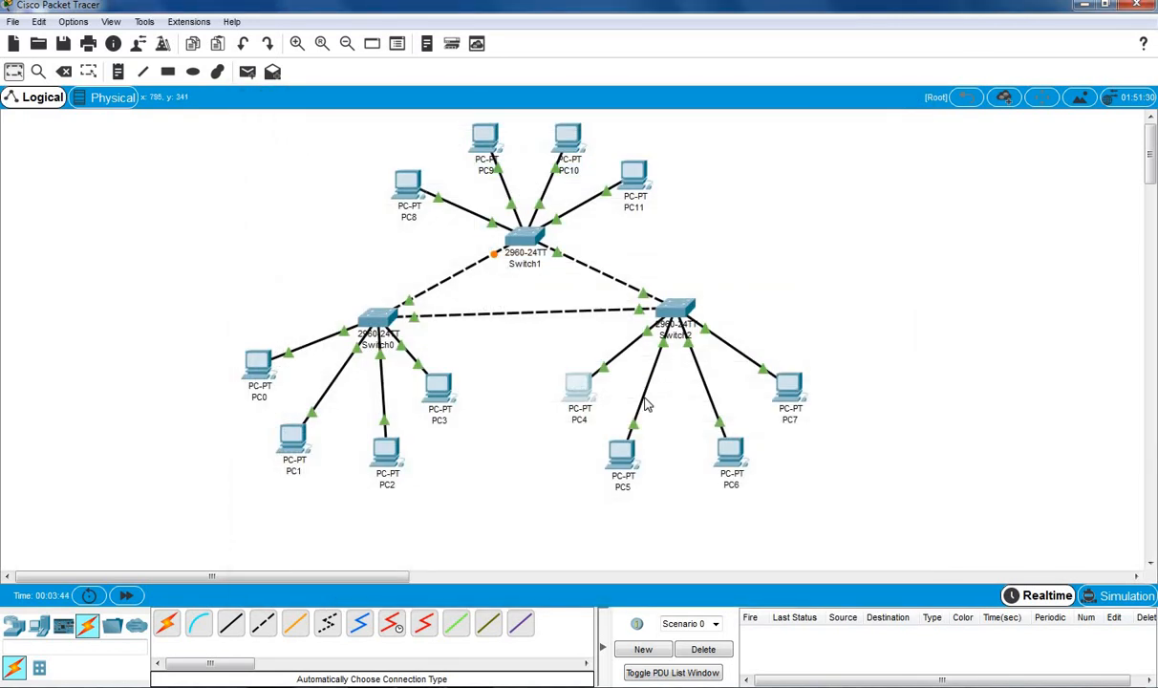
Assign PC5 the static IP address 10.0.0.6 with subnet mask 255.0.0.0
left_click(620, 457)
left_click(351, 132)
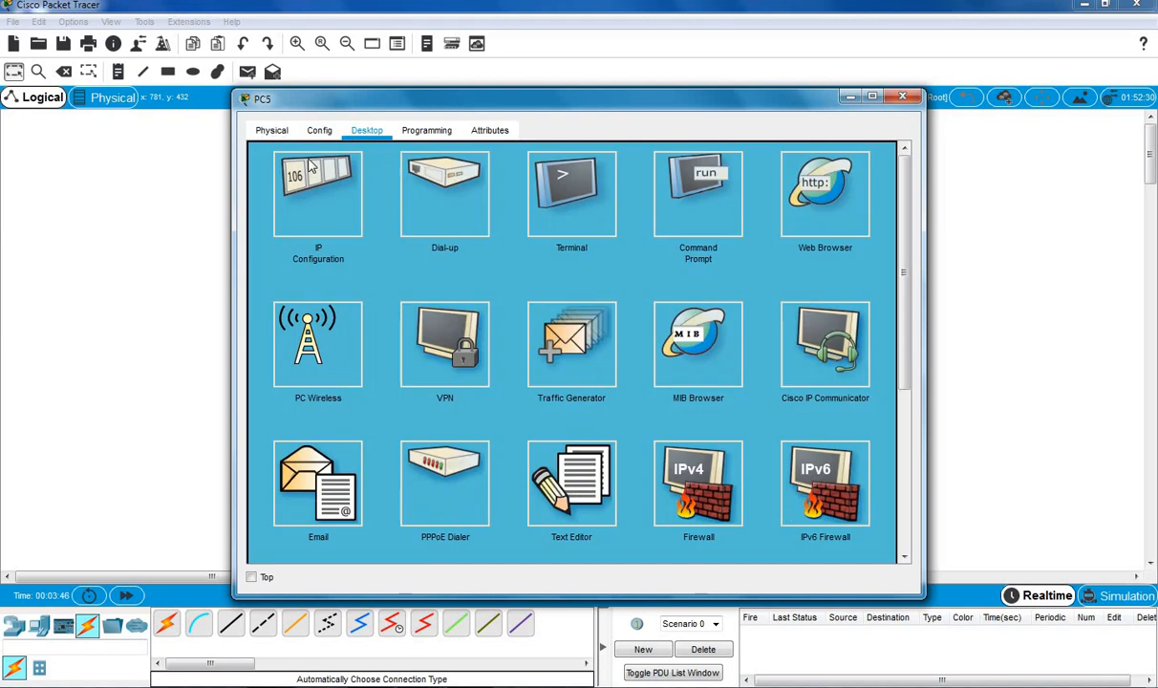
left_click(315, 163)
left_click(625, 241)
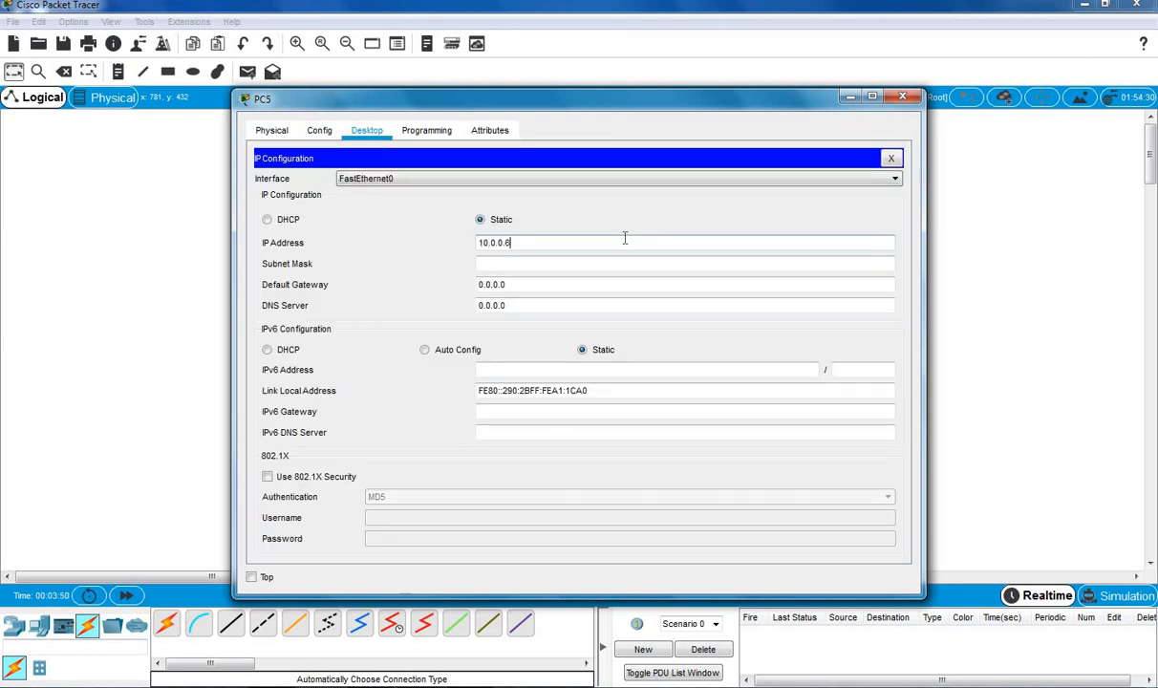
left_click(633, 262)
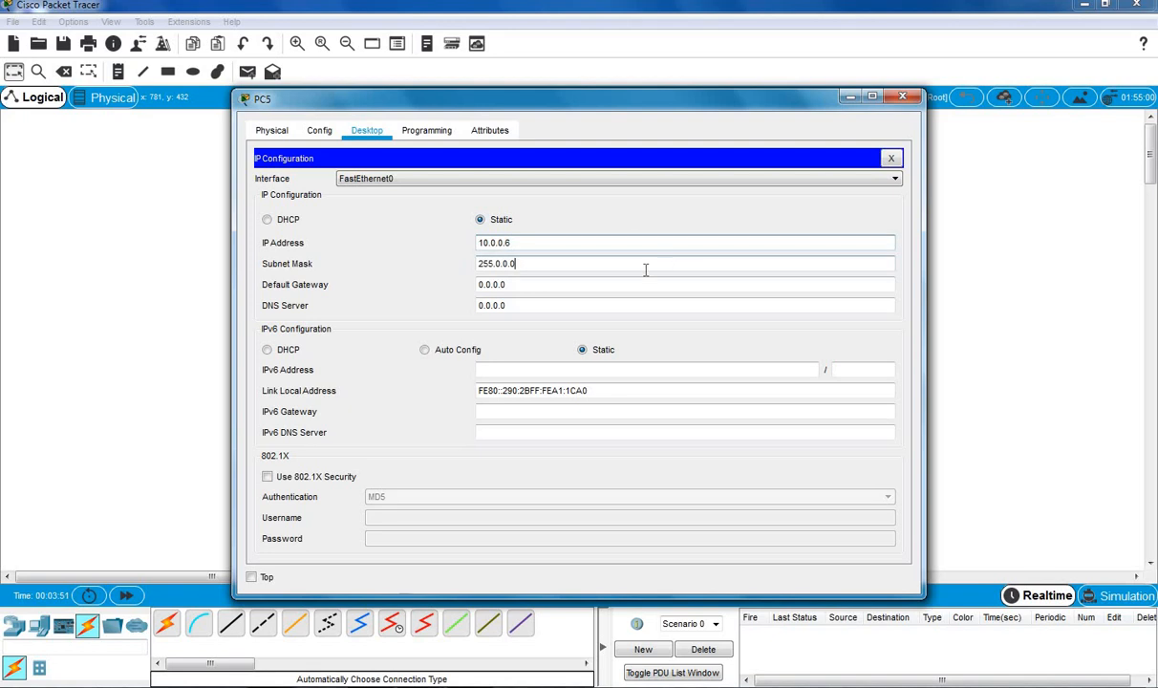
left_click(903, 97)
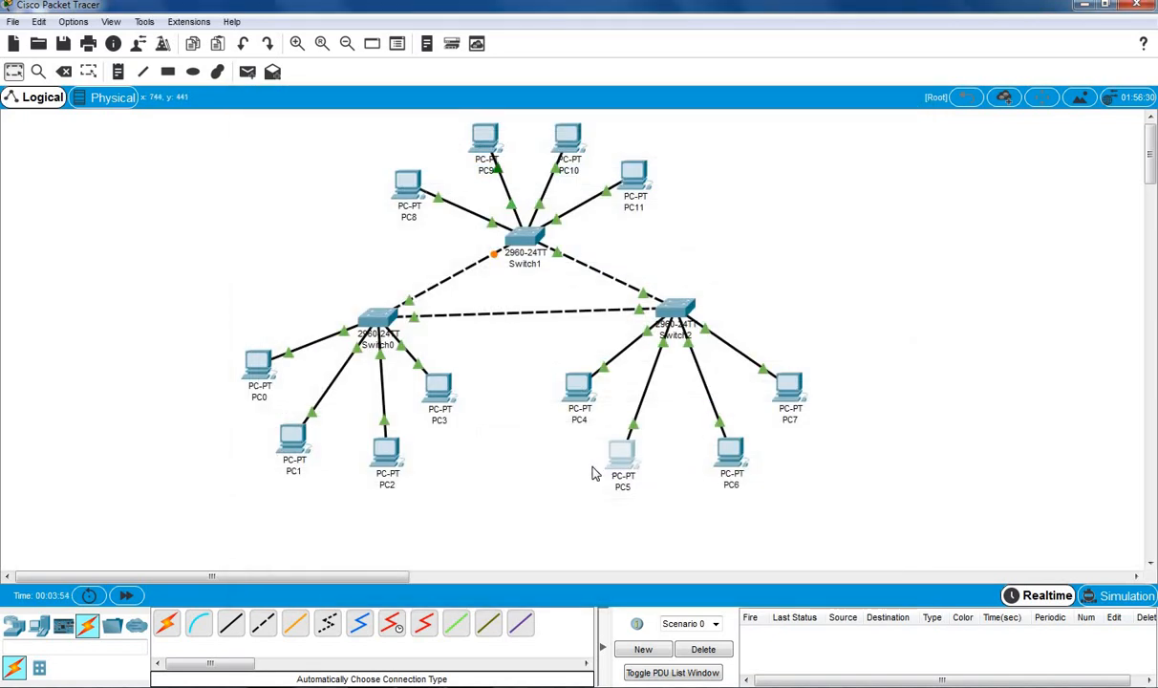
Assign PC6 the static IP address 10.0.0.7 with subnet mask 255.0.0.0
left_click(729, 452)
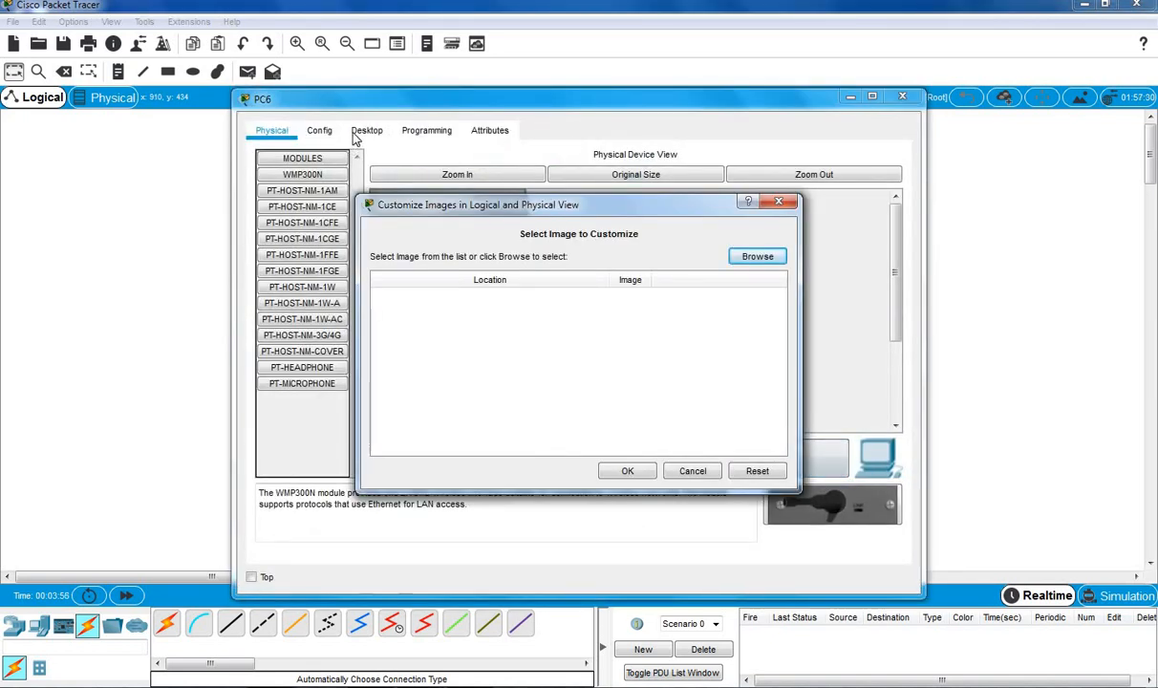
left_click(776, 201)
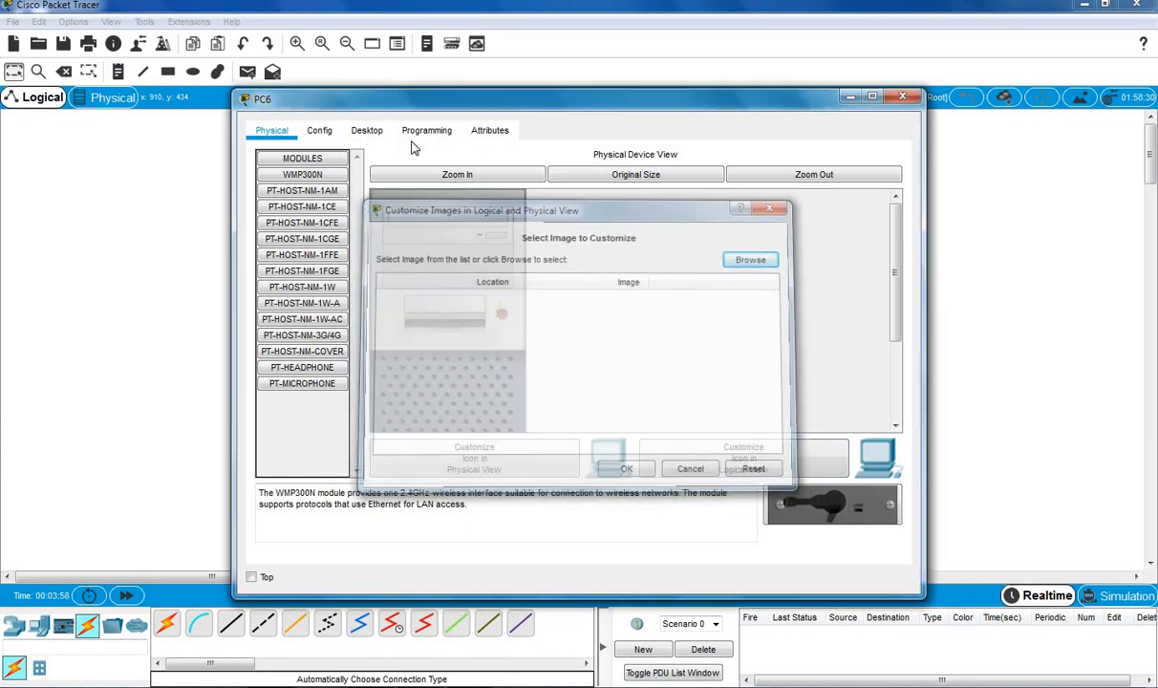
left_click(367, 131)
left_click(313, 182)
left_click(616, 242)
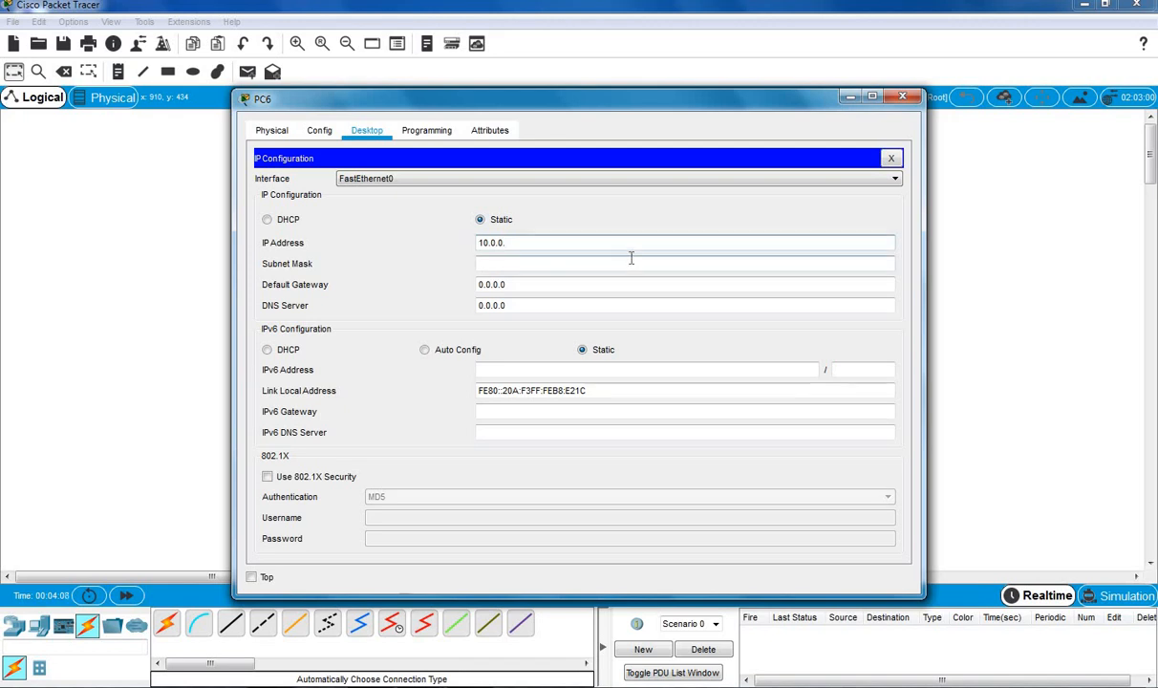
left_click(632, 262)
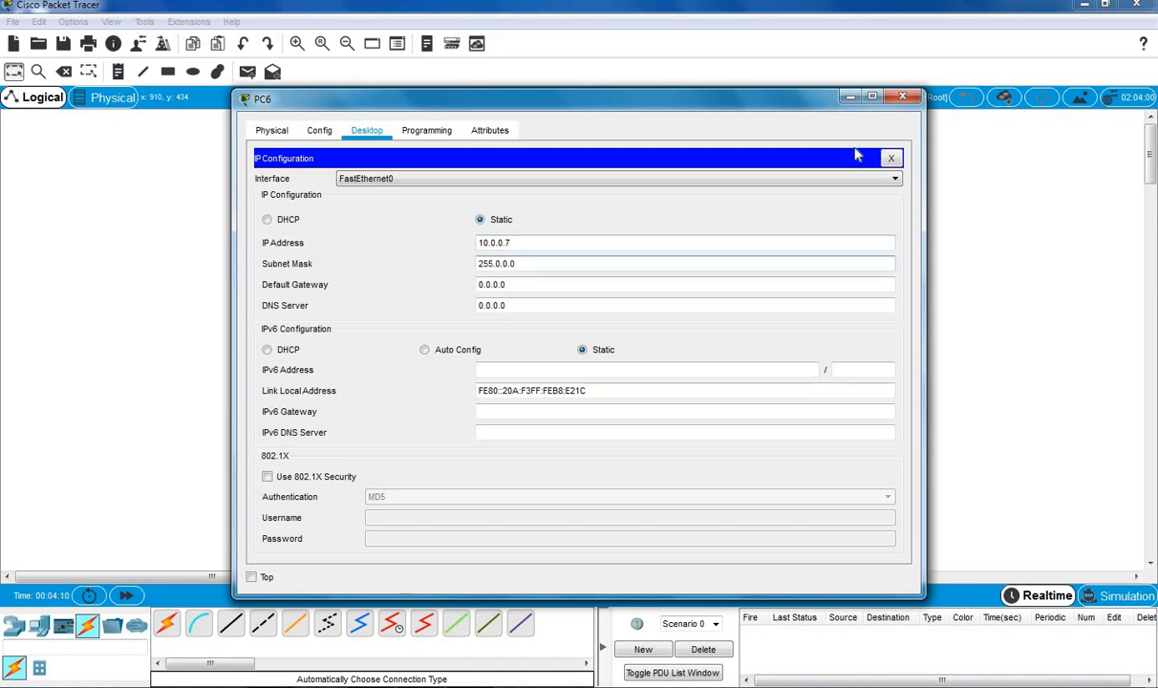
left_click(902, 96)
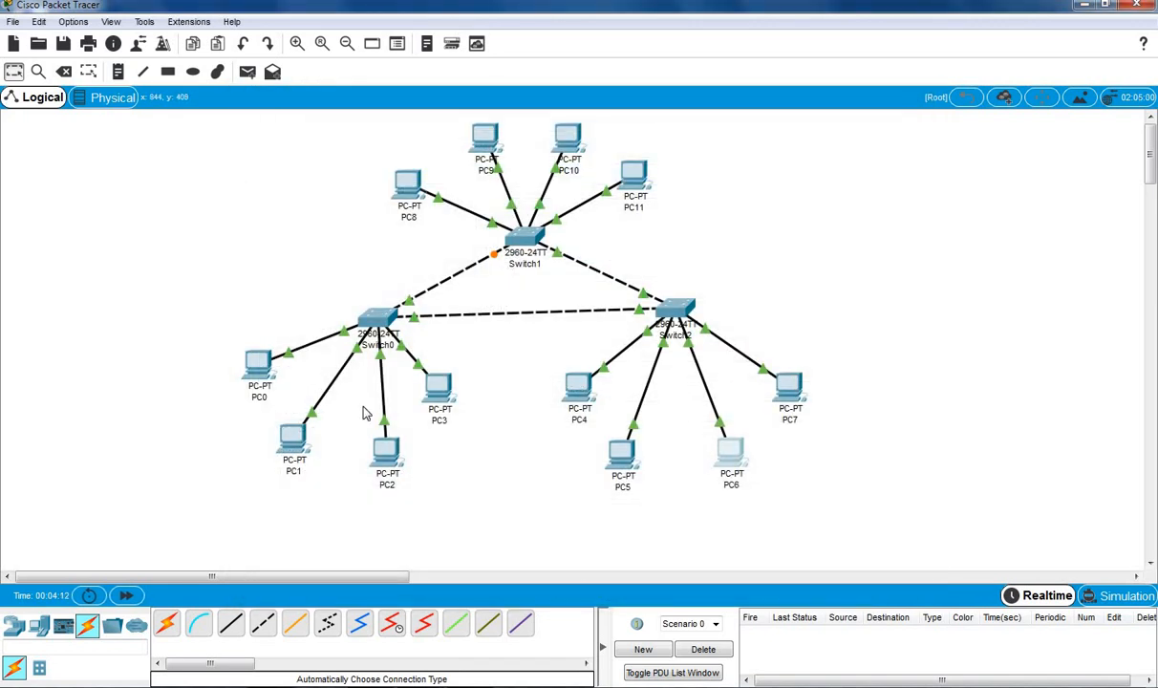
Assign PC7 the static IP address 10.0.0.8 with subnet mask 255.0.0.0
left_click(788, 387)
left_click(356, 140)
left_click(323, 195)
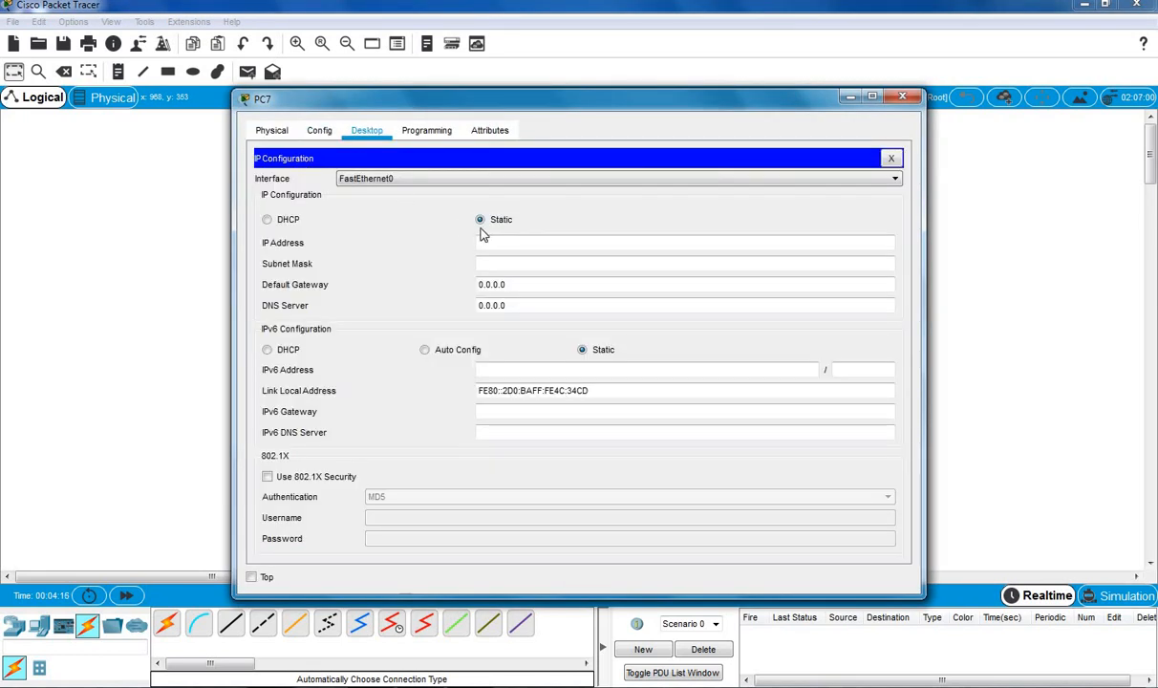
left_click(511, 241)
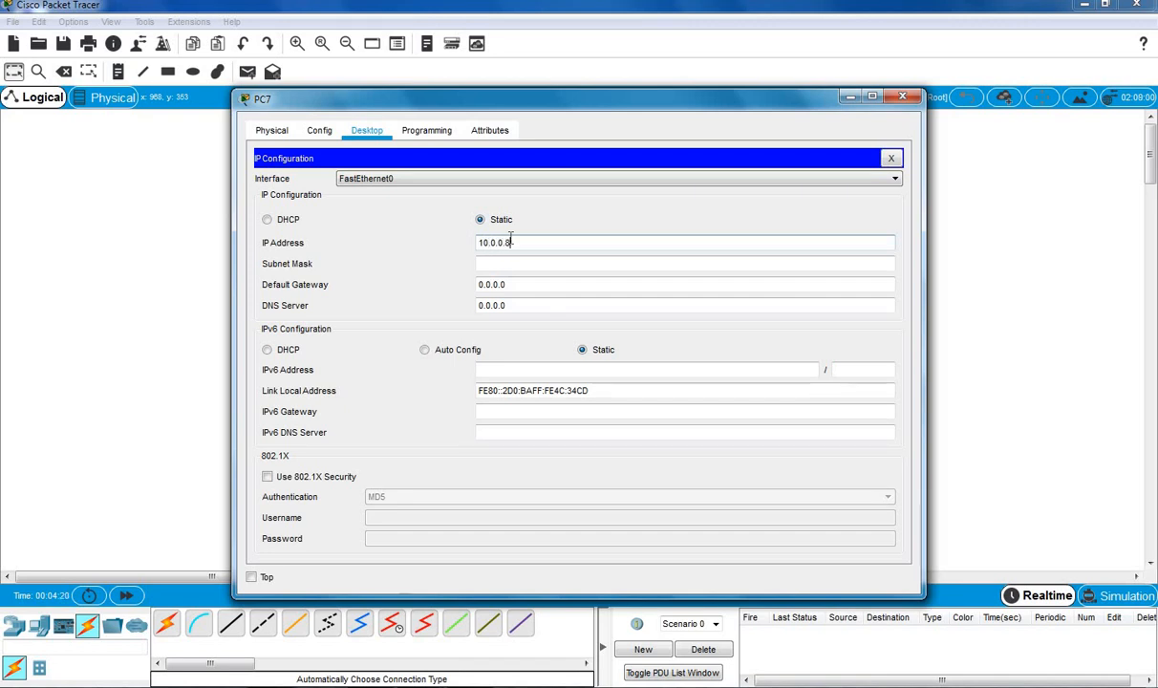
type("10.0.0.8")
left_click(568, 263)
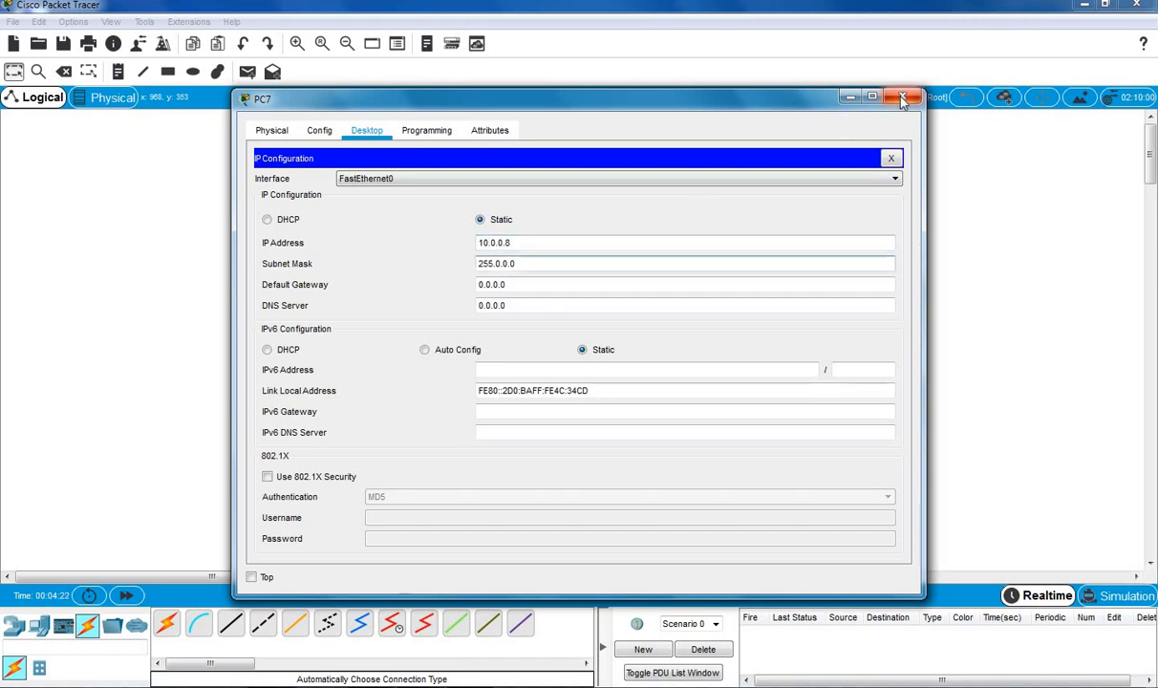
left_click(902, 96)
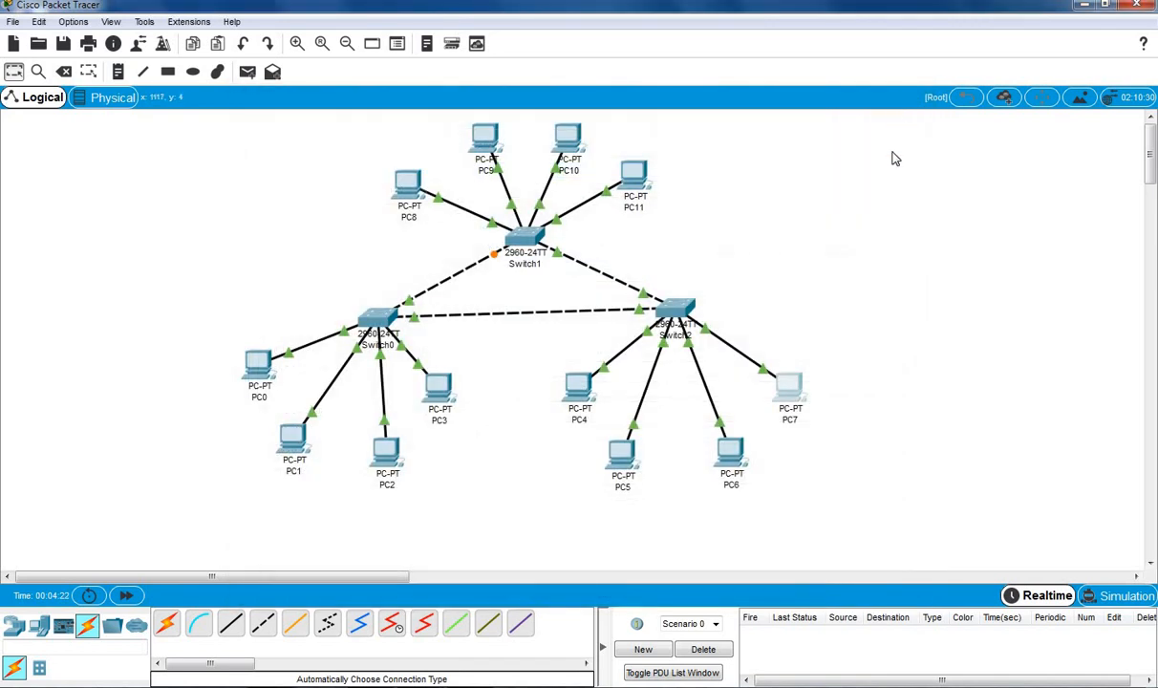
Assign PC8 the static IP address 10.0.0.9 with subnet mask 255.0.0.0
left_click(407, 184)
left_click(367, 131)
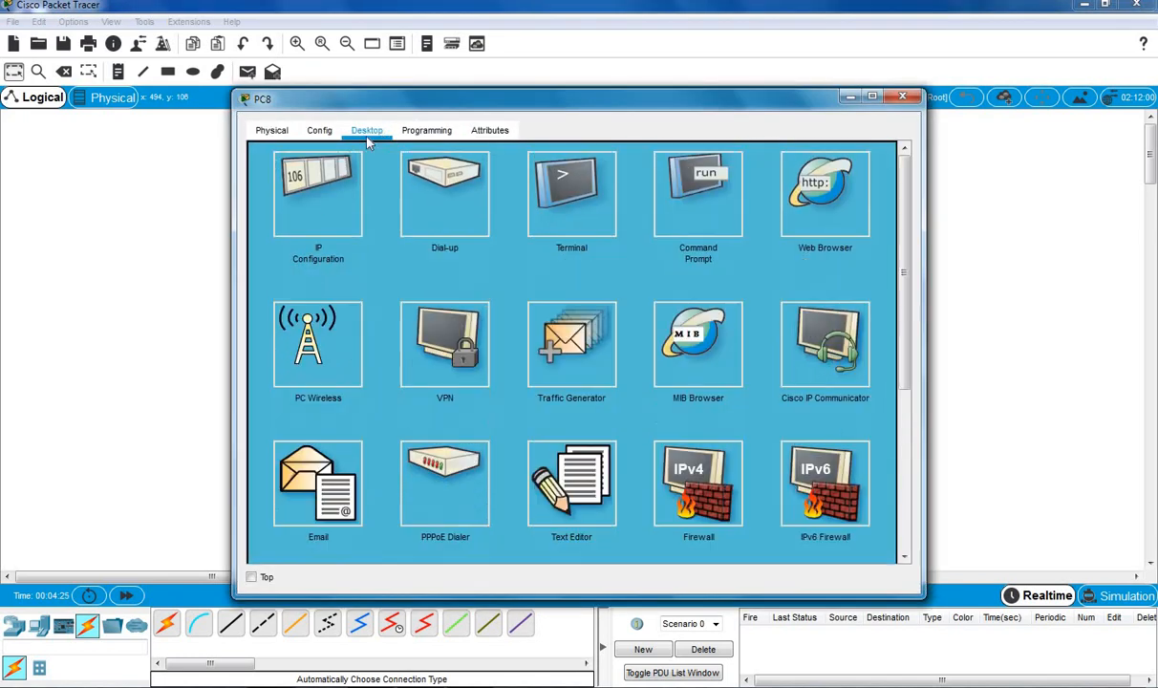
left_click(320, 174)
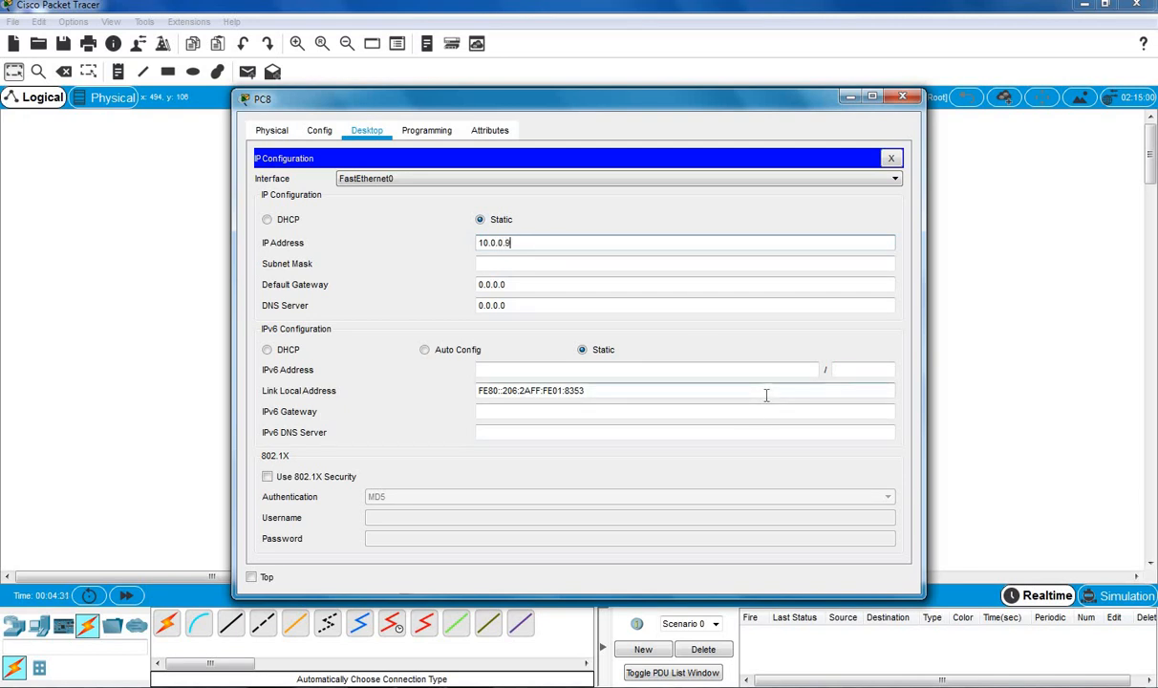
type("10.0.0.9")
left_click(765, 263)
left_click(902, 97)
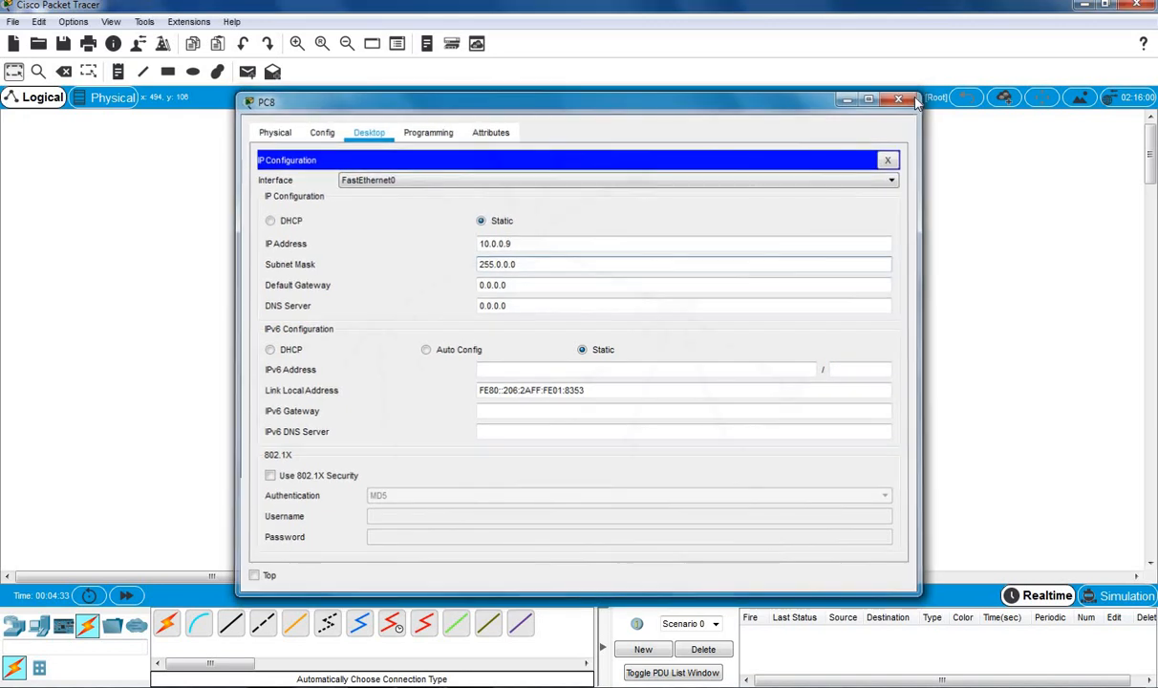
Assign PC9 the static IP address 10.0.0.10 with subnet mask 255.0.0.0
left_click(481, 144)
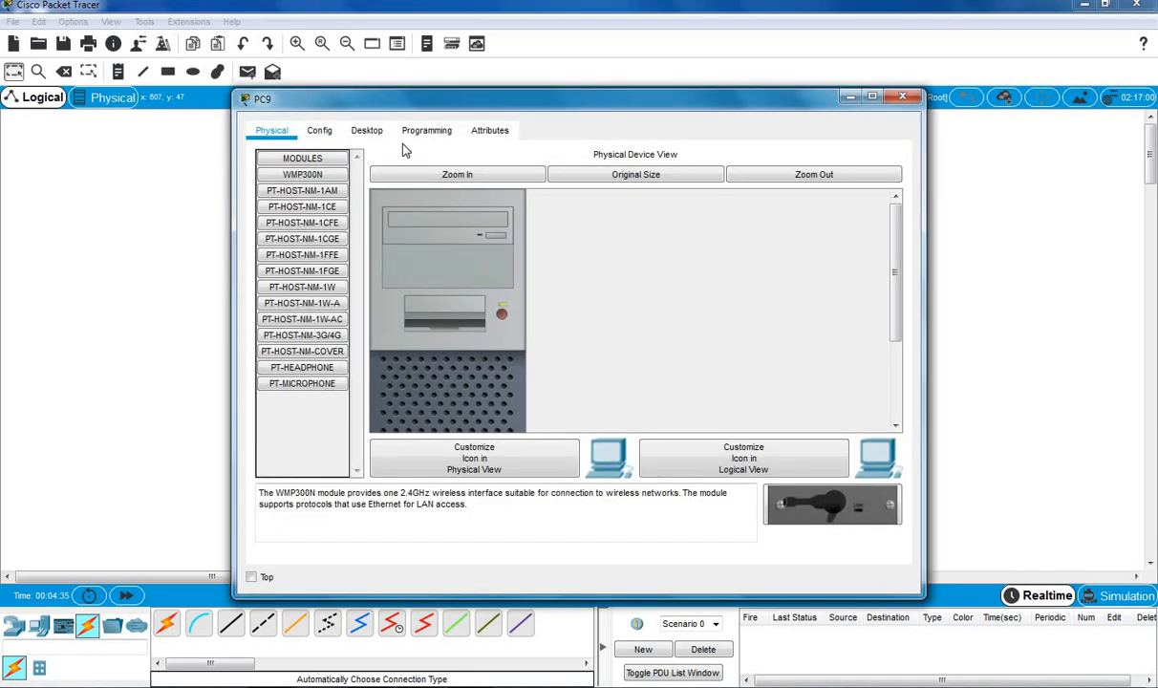
left_click(379, 132)
left_click(321, 162)
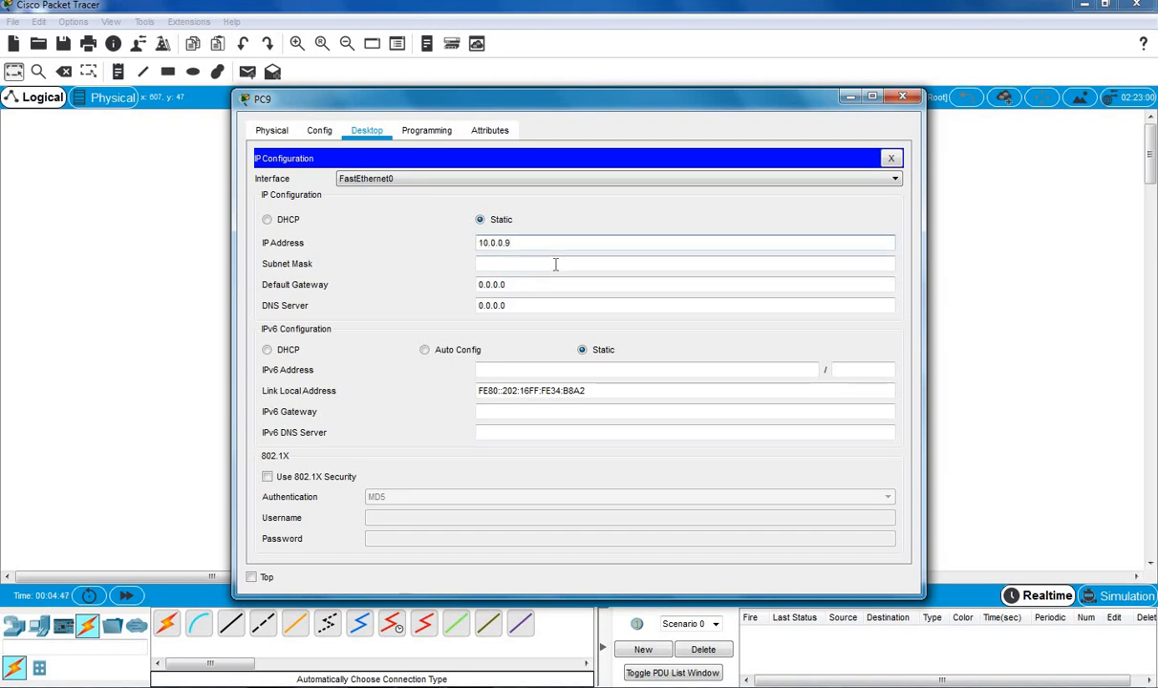
left_click(556, 264)
left_click(611, 241)
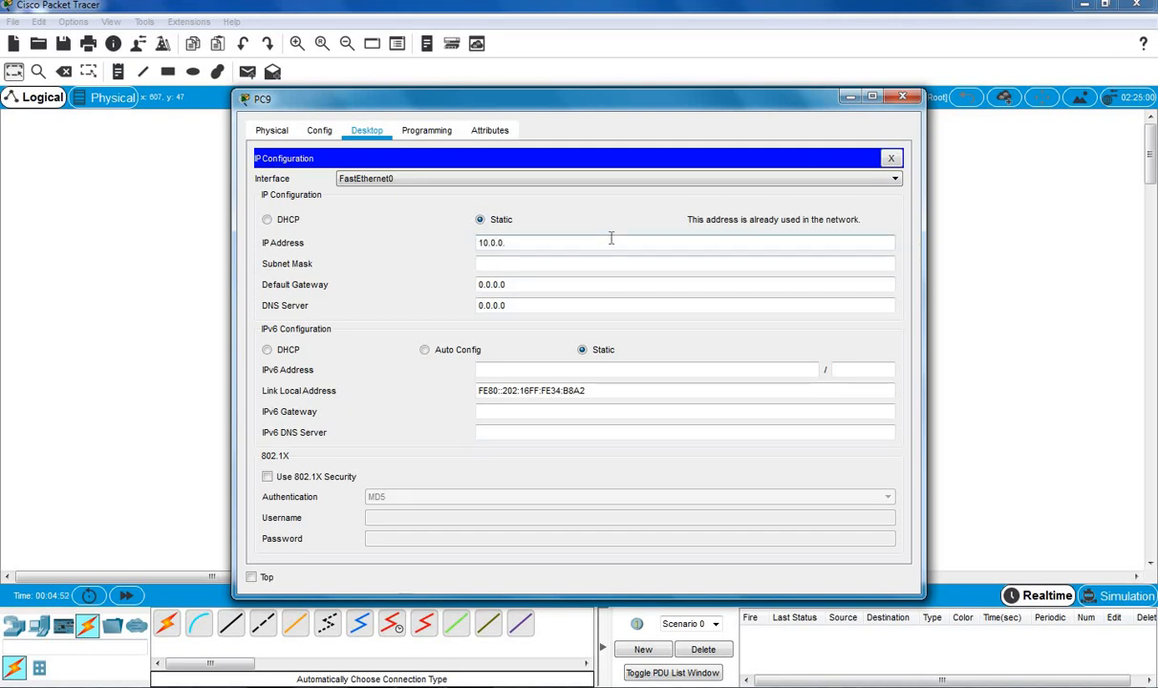
left_click(638, 263)
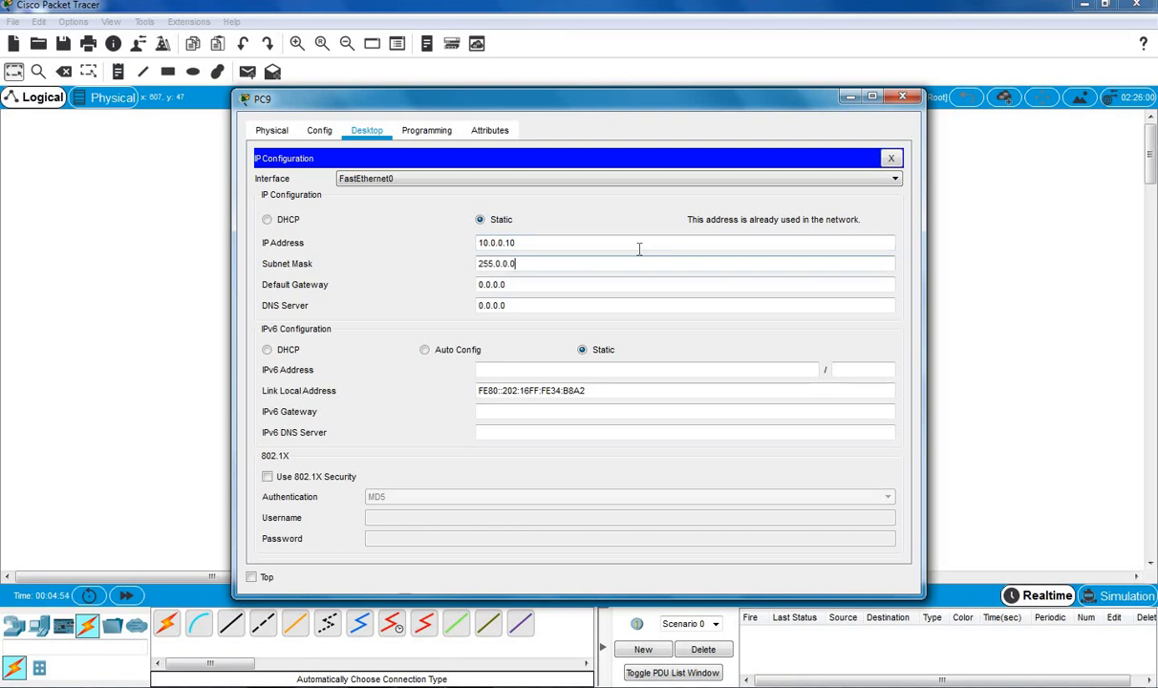
left_click(898, 99)
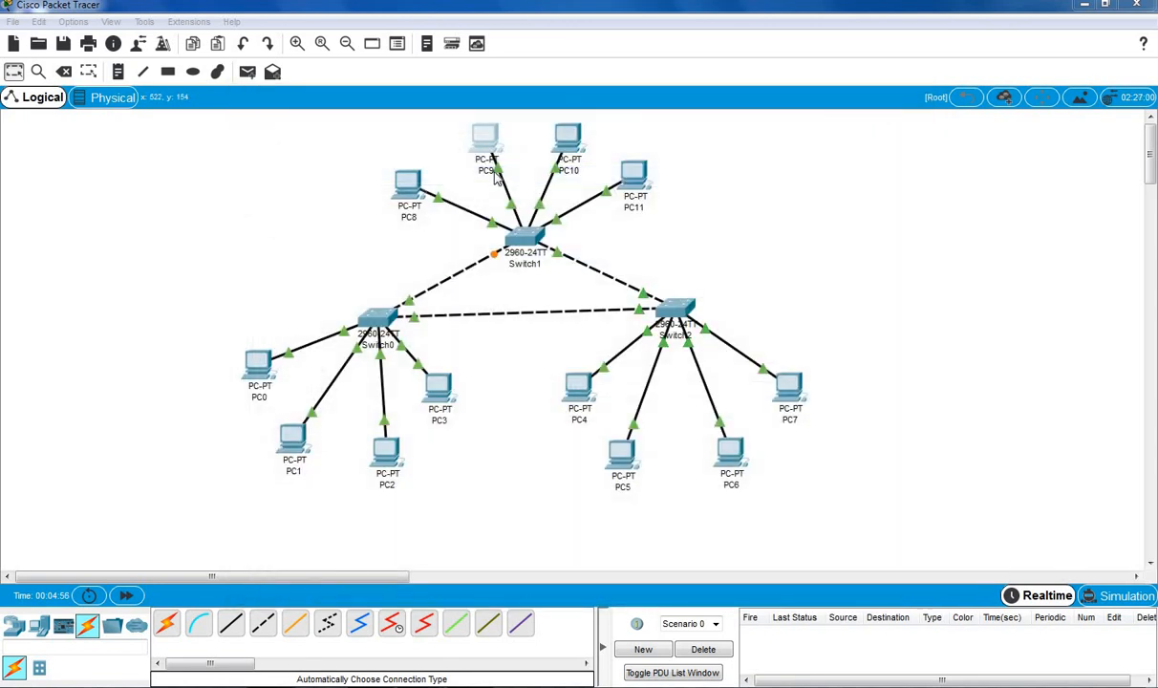
Assign PC10 the static IP address 10.0.0.11 with subnet mask 255.0.0.0
left_click(576, 169)
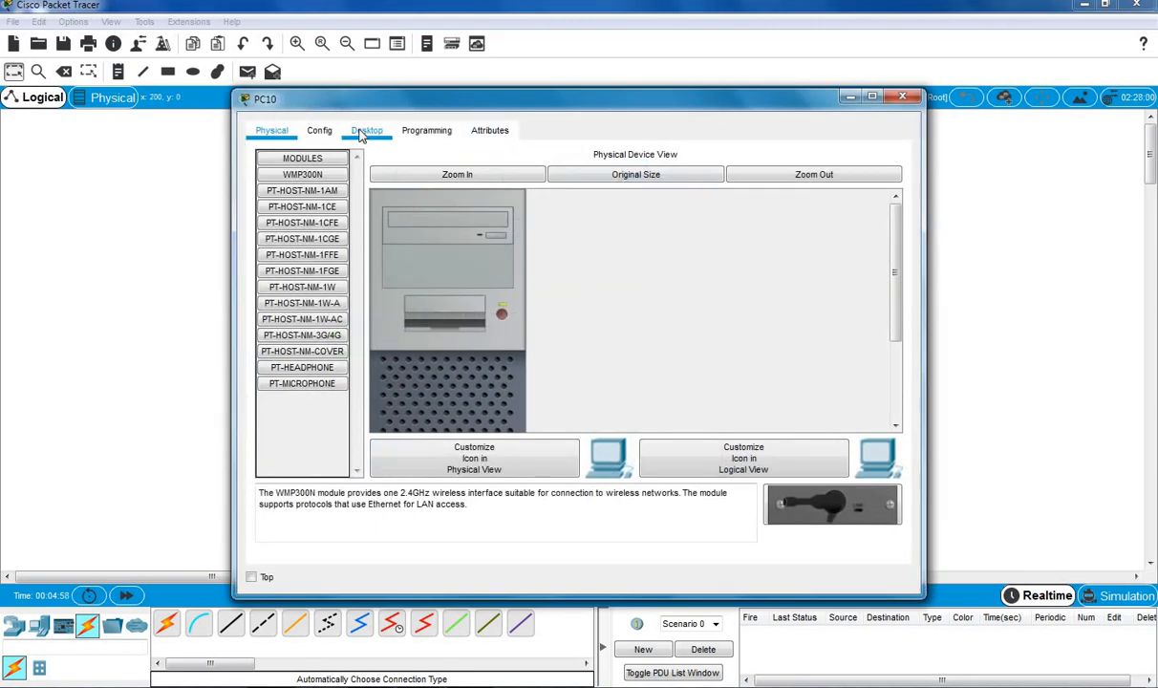
left_click(366, 131)
left_click(289, 172)
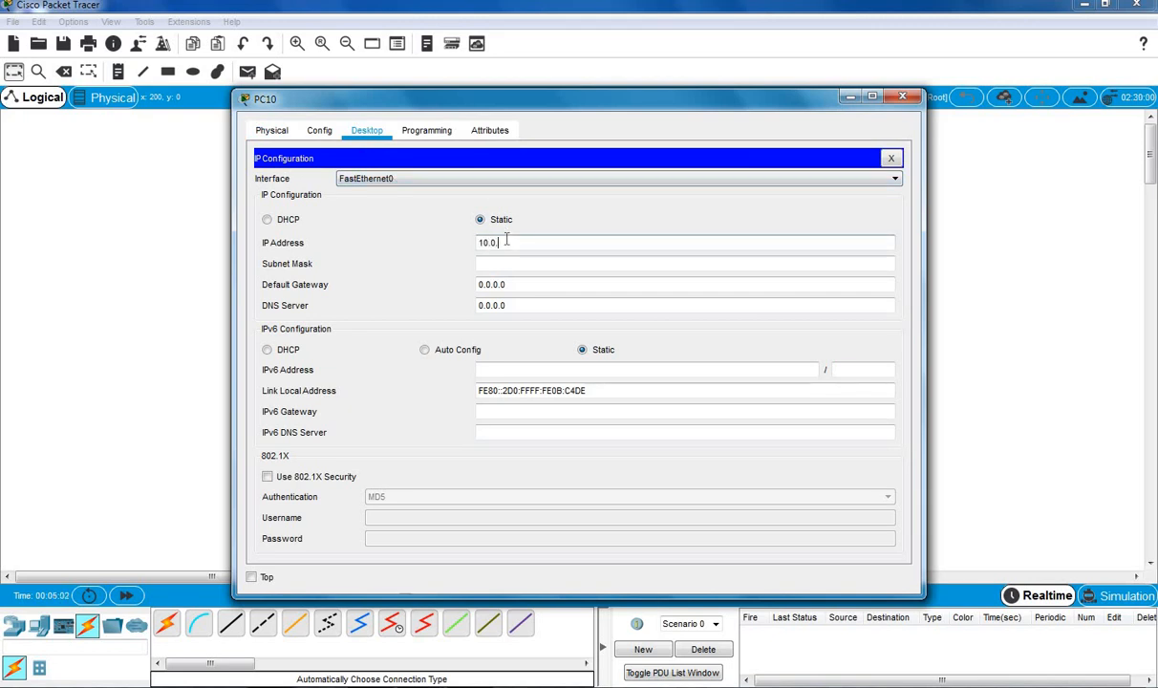
type("10.0.0.11")
left_click(518, 263)
left_click(905, 99)
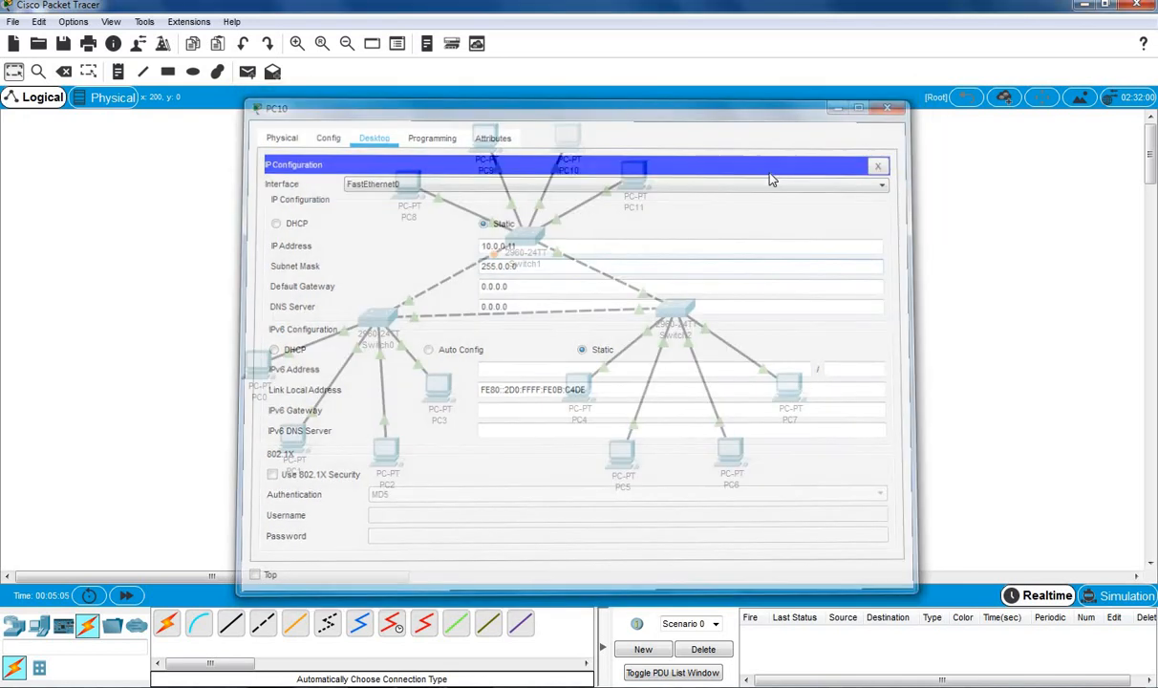
Set PC11's static IP address to 10.0.0.12 and fill in its subnet mask
left_click(593, 159)
left_click(366, 131)
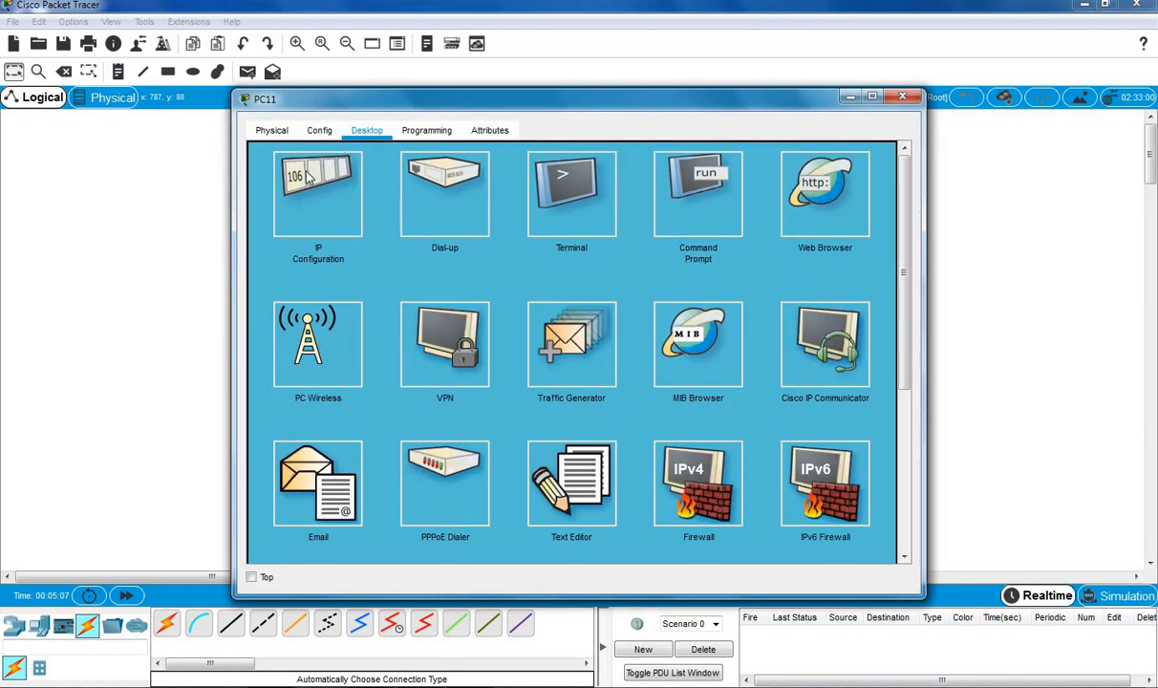
left_click(311, 191)
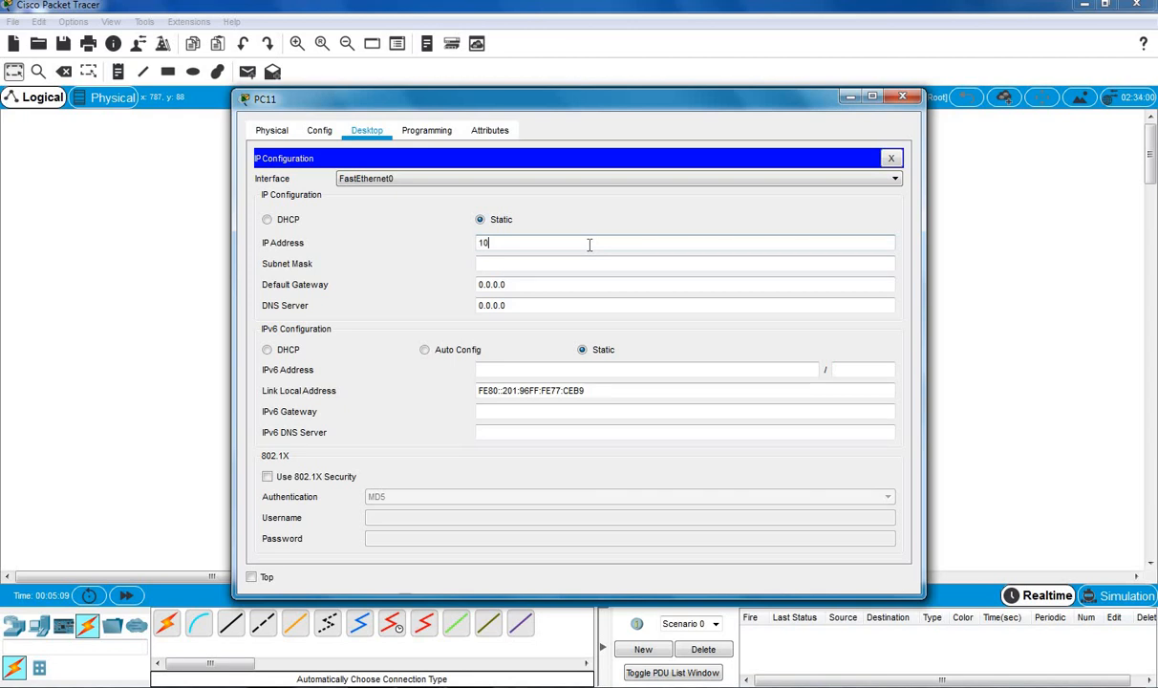
type("10.0.0.0")
key("BackSpace")
type("12")
left_click(597, 265)
left_click(902, 96)
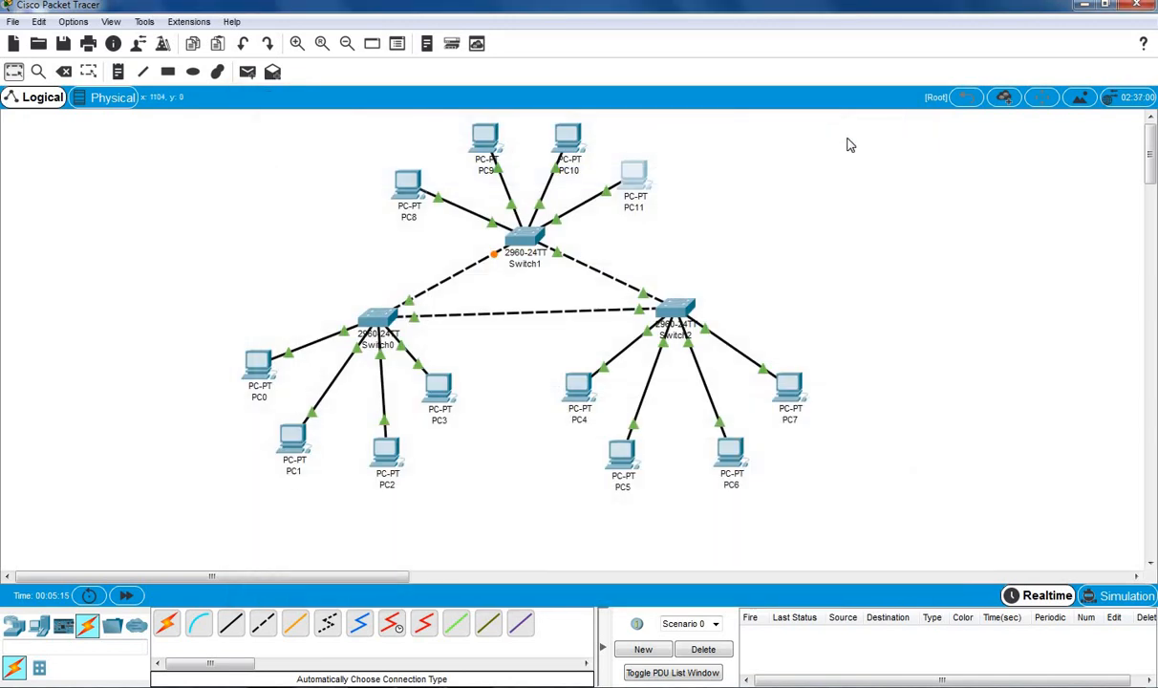
Switch to Notepad, add the line "now send packets" below the existing notes, and return to Packet Tracer
key("alt+Tab")
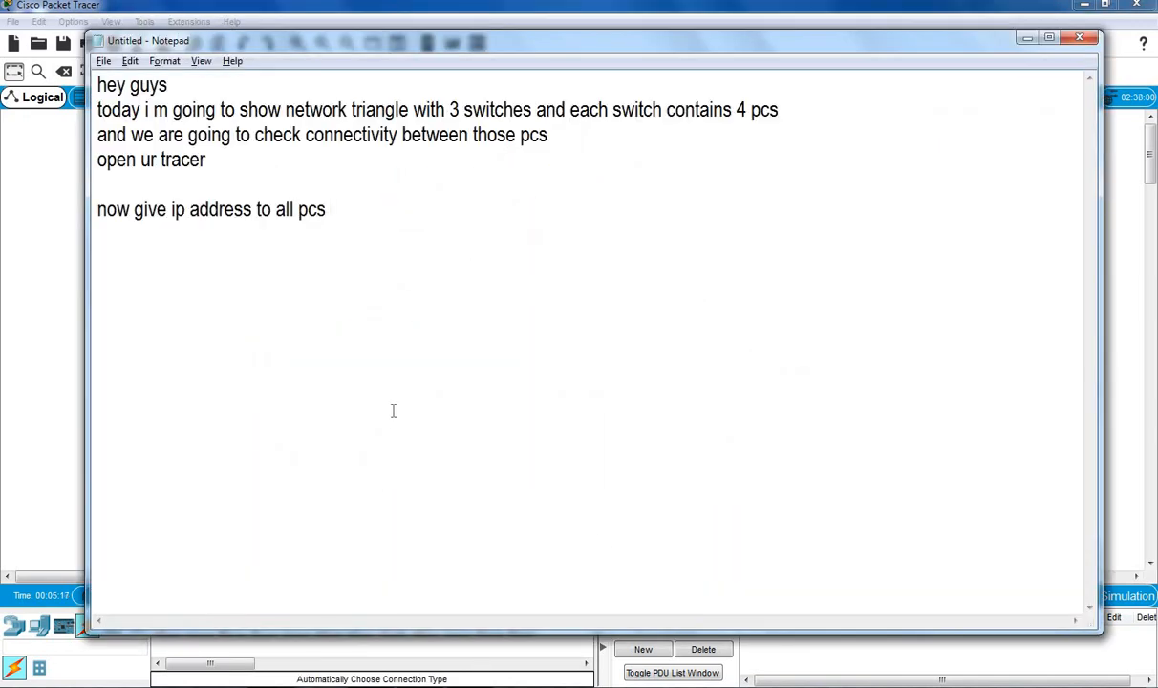
type("now send packets")
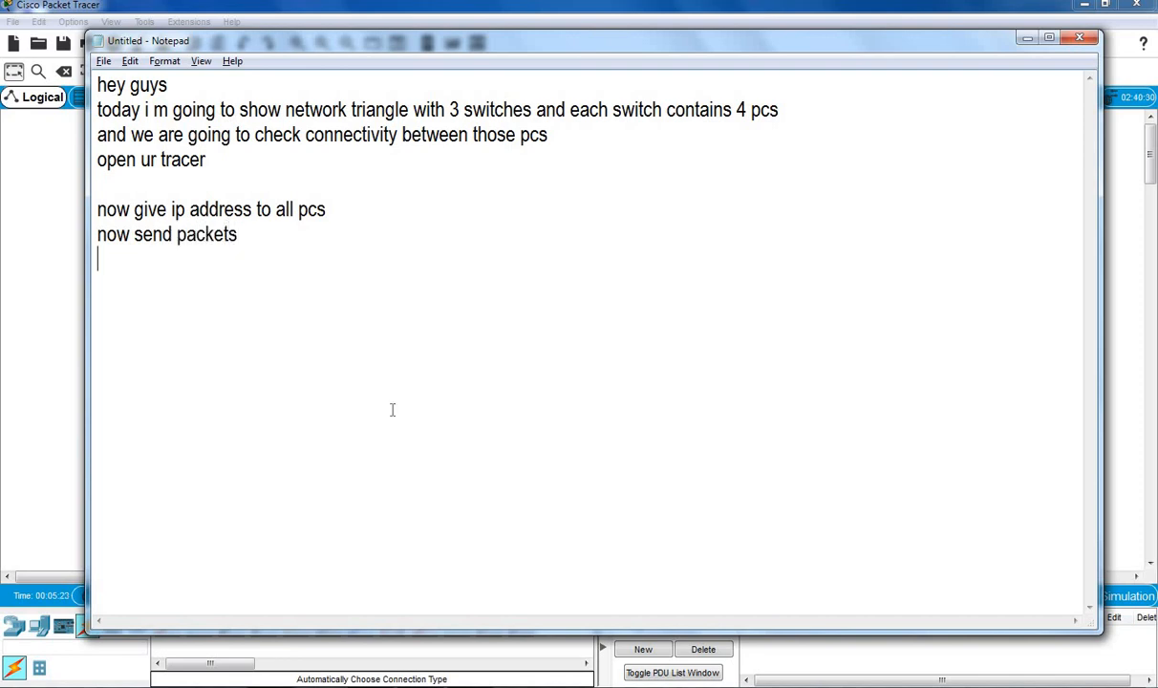
key("alt+Tab")
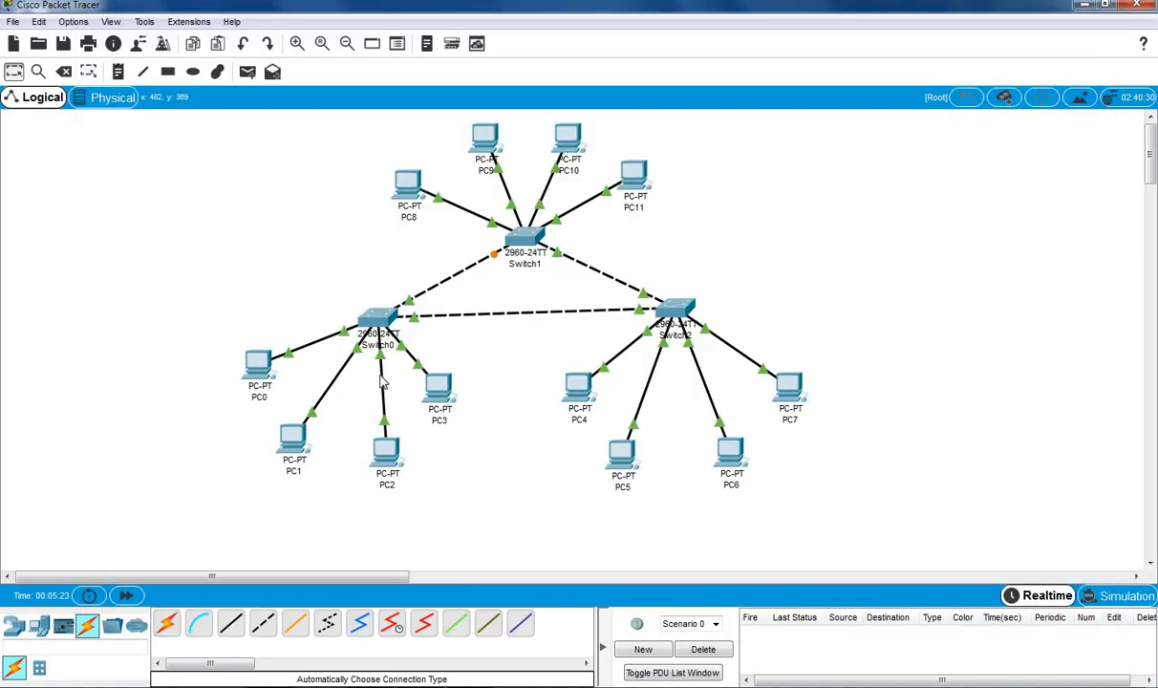
Test connectivity from PC0 by sending simple PDUs to PC4 and PC8
left_click(248, 72)
left_click(256, 358)
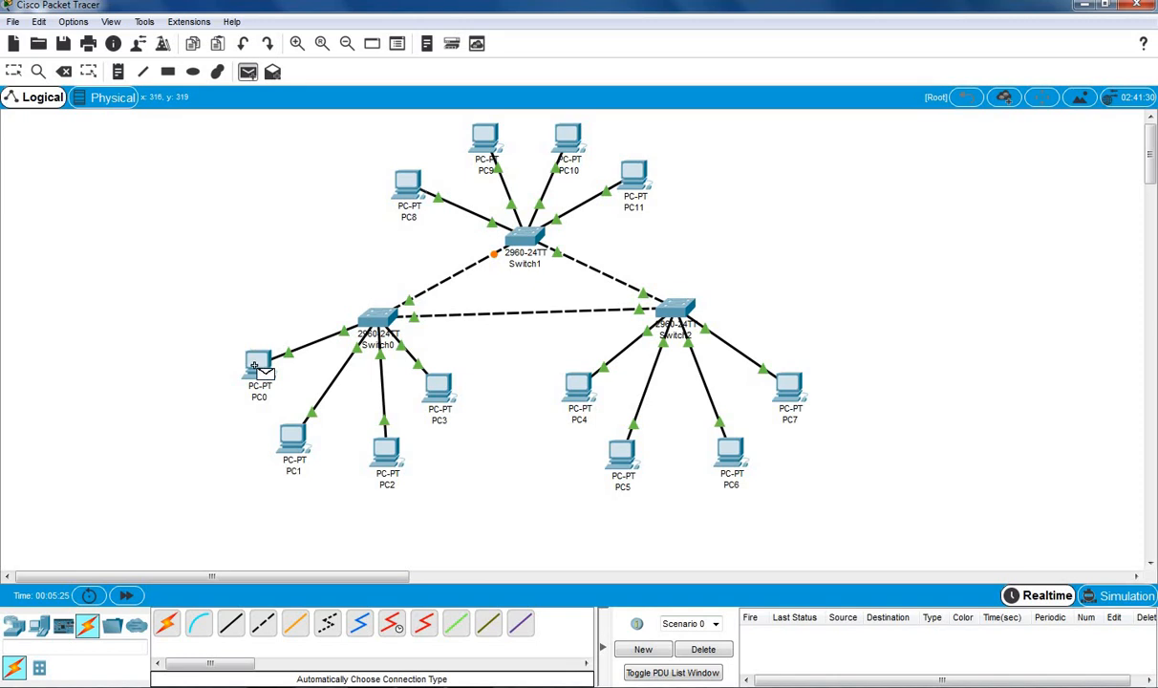
left_click(579, 401)
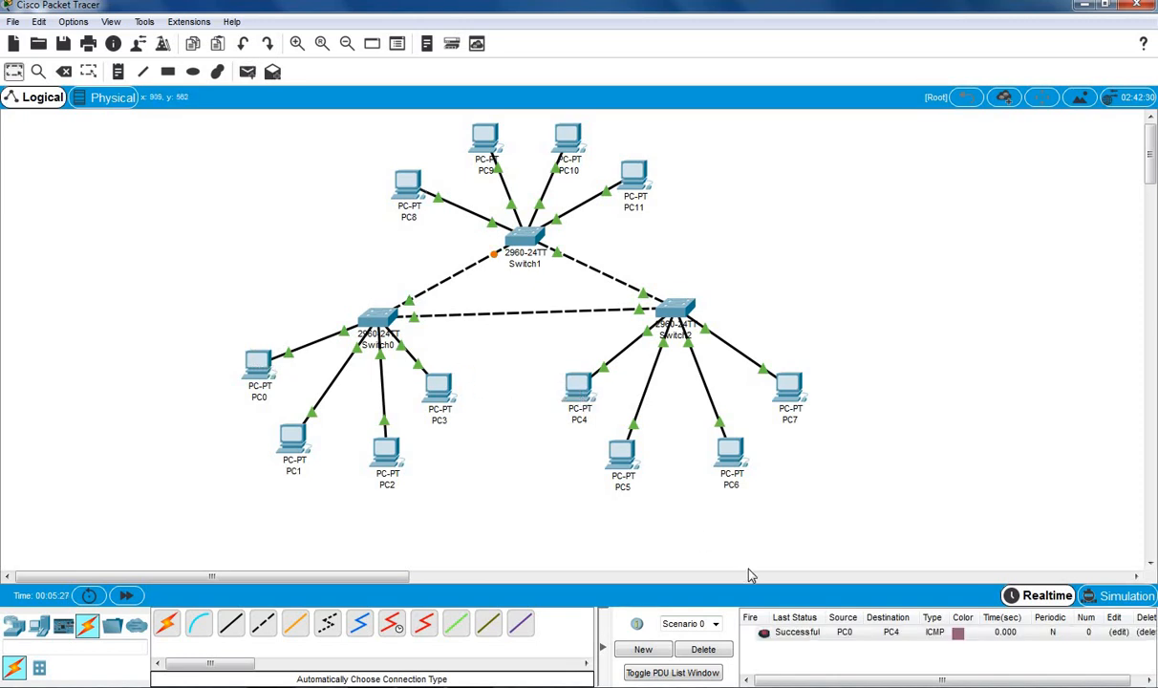
left_click(247, 72)
left_click(256, 360)
left_click(411, 189)
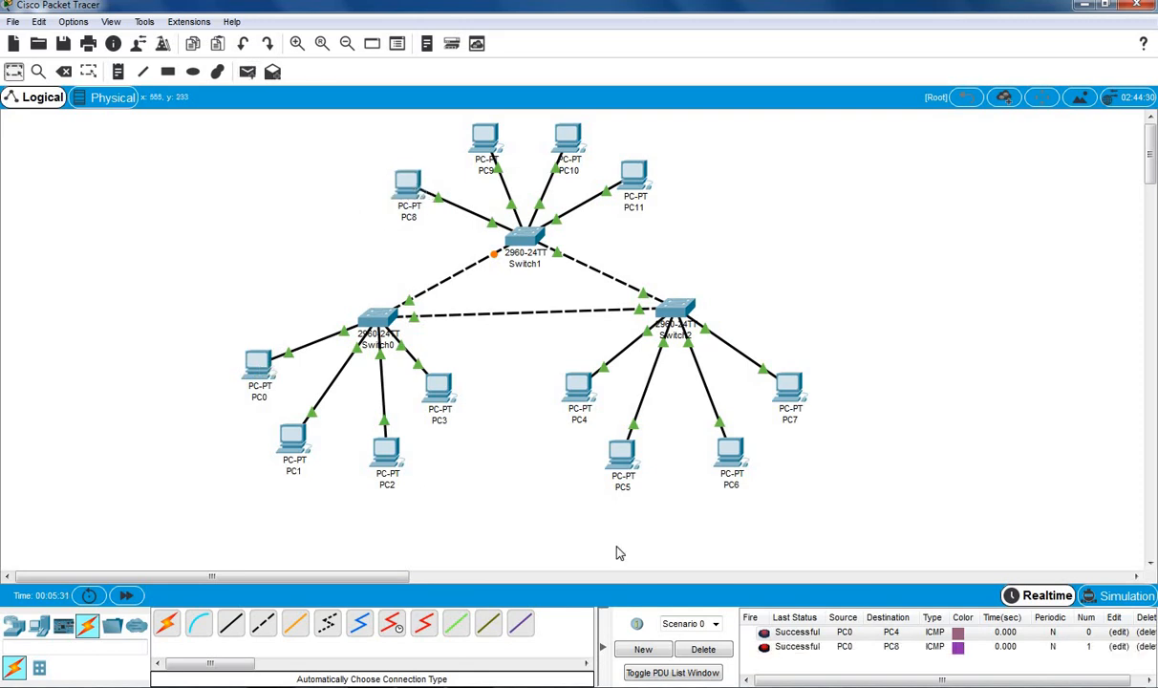
Send simple PDUs from PC1 to PC10 and from PC4 to PC8, and check their delivery status
left_click(248, 71)
left_click(293, 440)
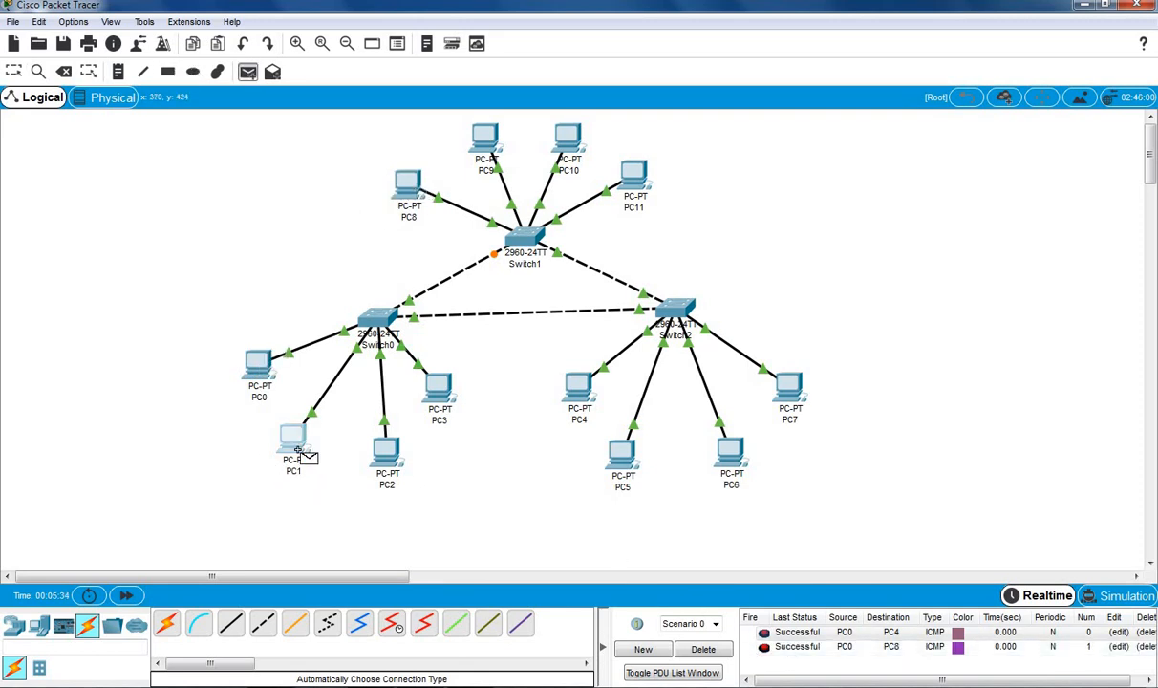
left_click(564, 141)
left_click(247, 76)
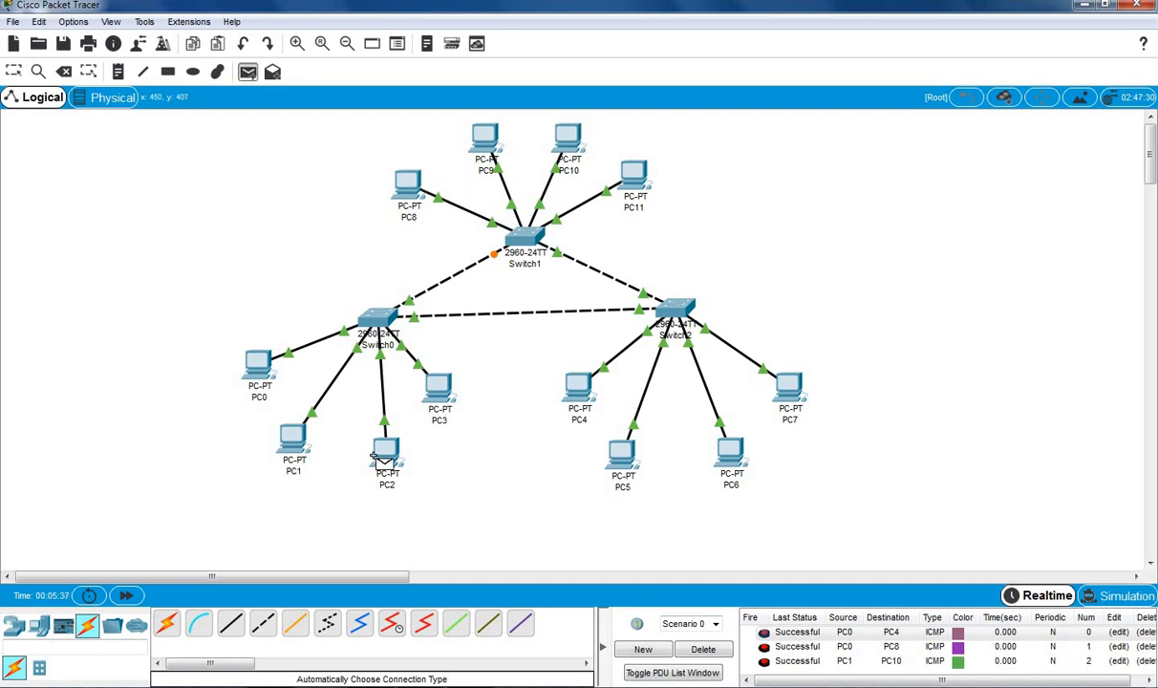
left_click(577, 386)
left_click(409, 192)
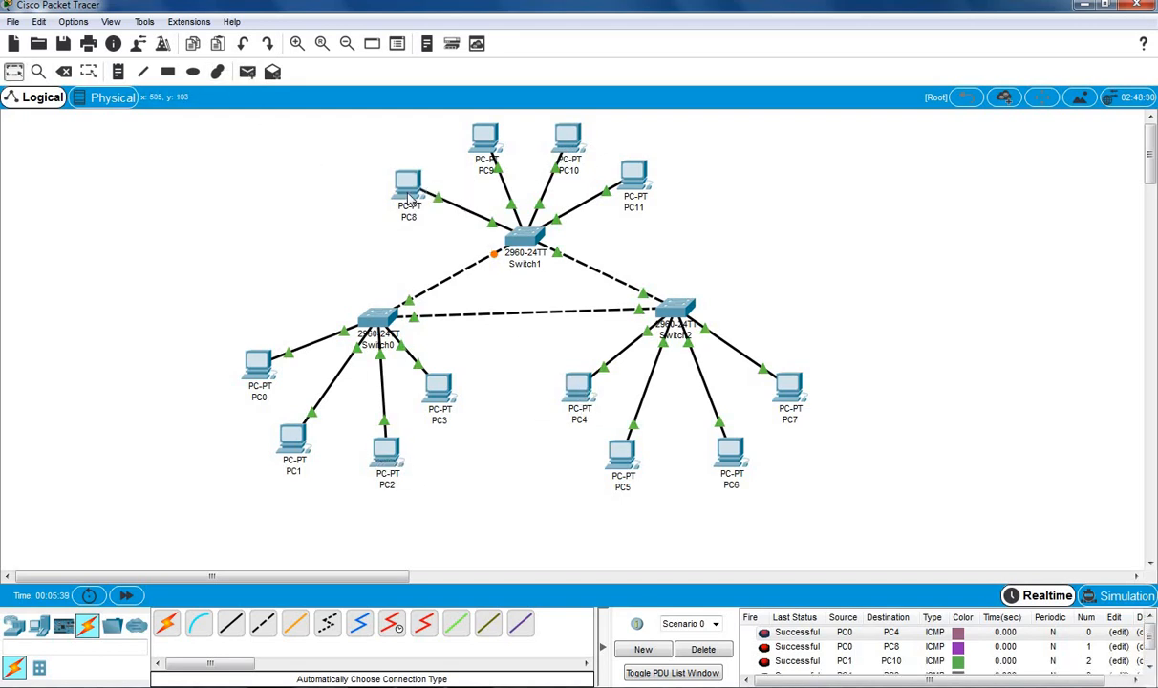
scroll(1144, 646, "down", 1)
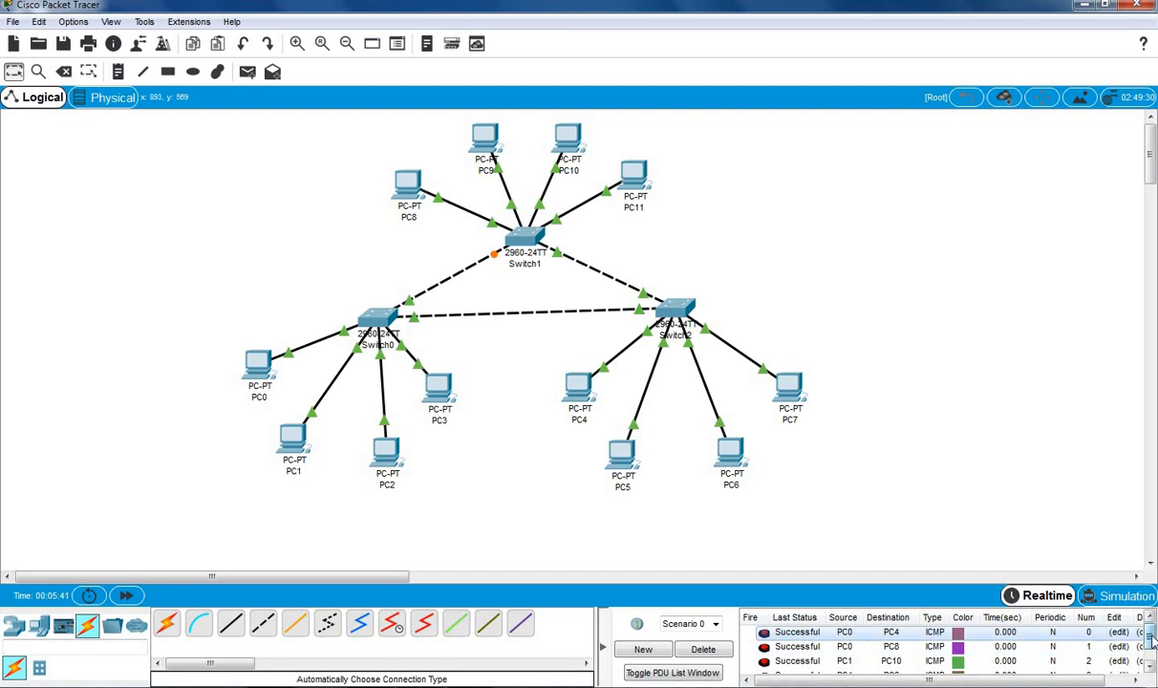
Clear the PDUs from Scenario 0 and send a new simple PDU from PC11 to PC2
left_click(704, 650)
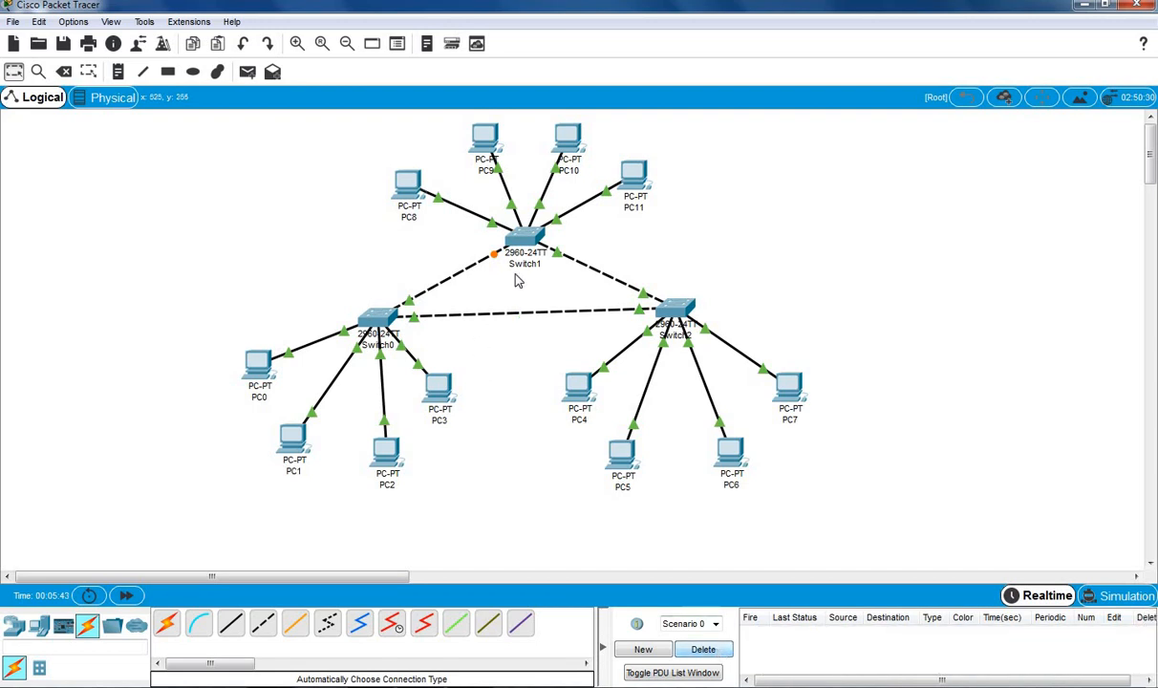
left_click(244, 74)
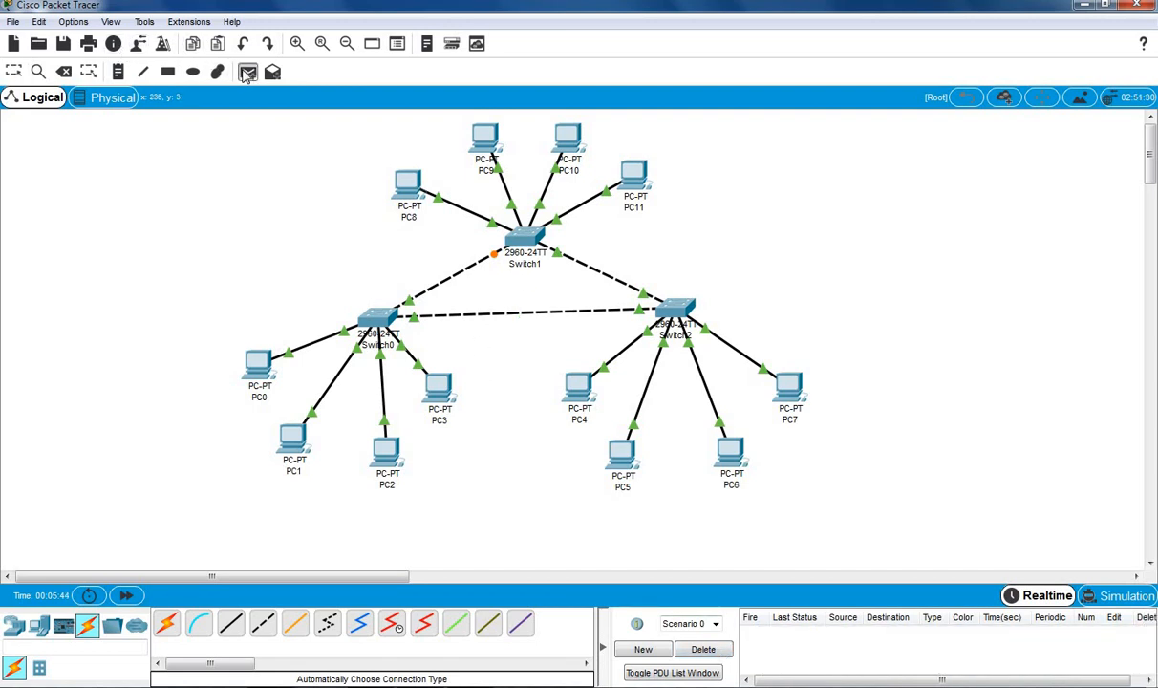
left_click(634, 177)
left_click(392, 449)
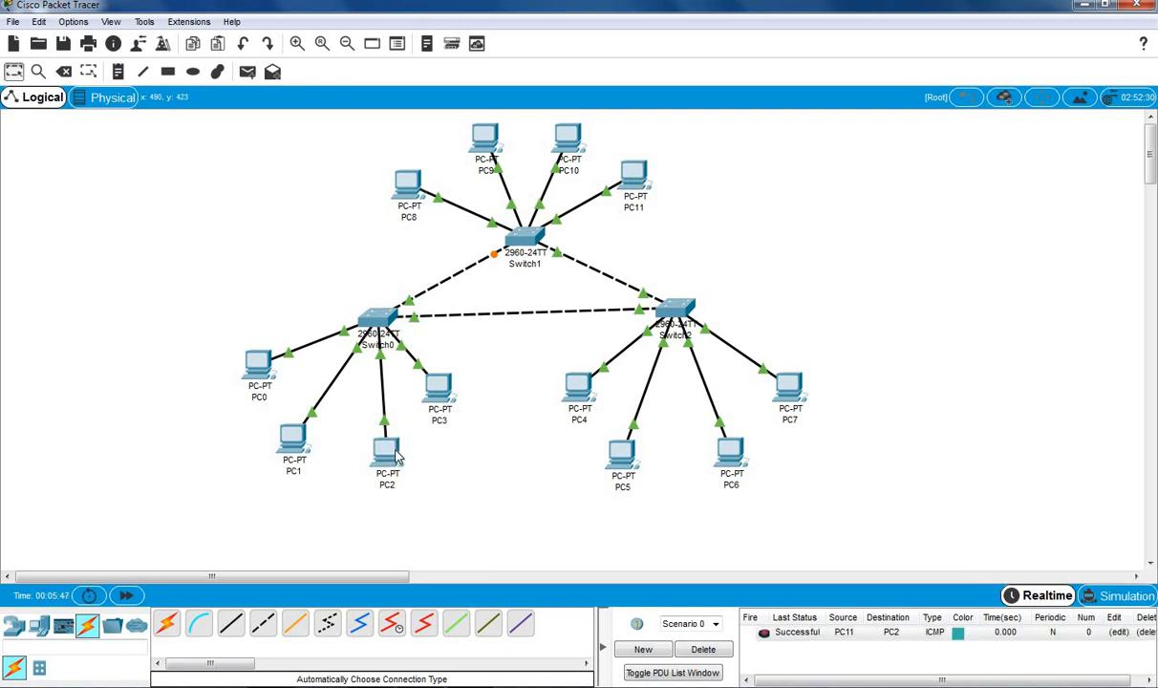
Send simple PDUs from PC8 to PC6 and from PC9 to PC2
left_click(247, 72)
left_click(407, 184)
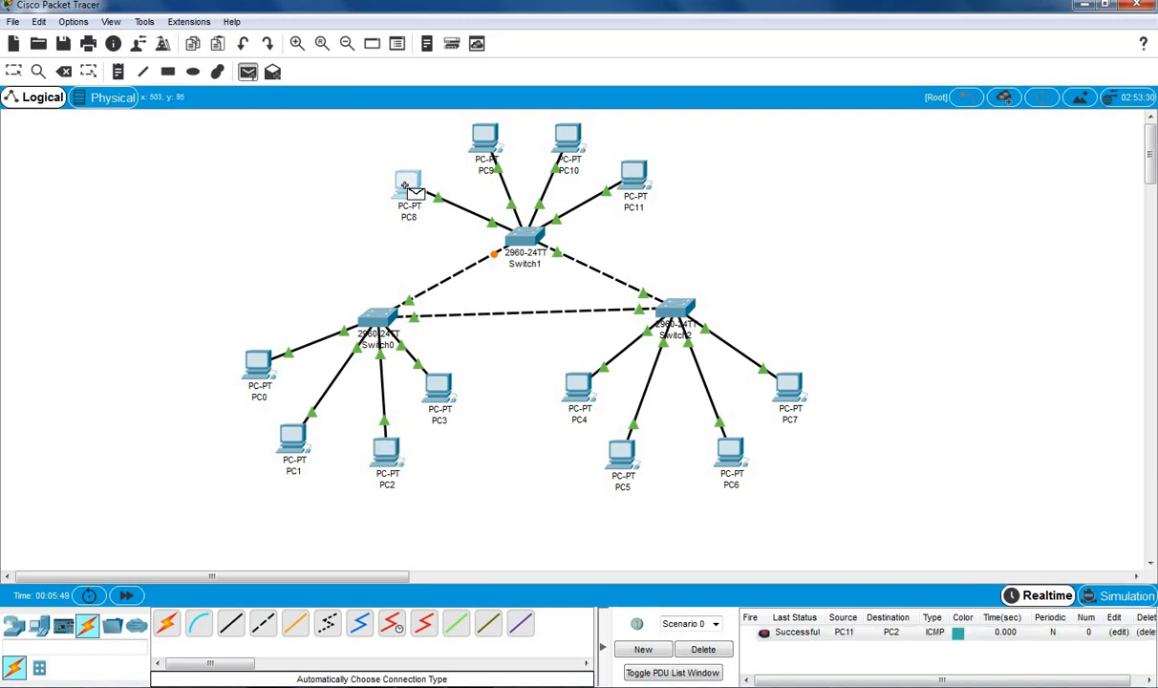
left_click(728, 447)
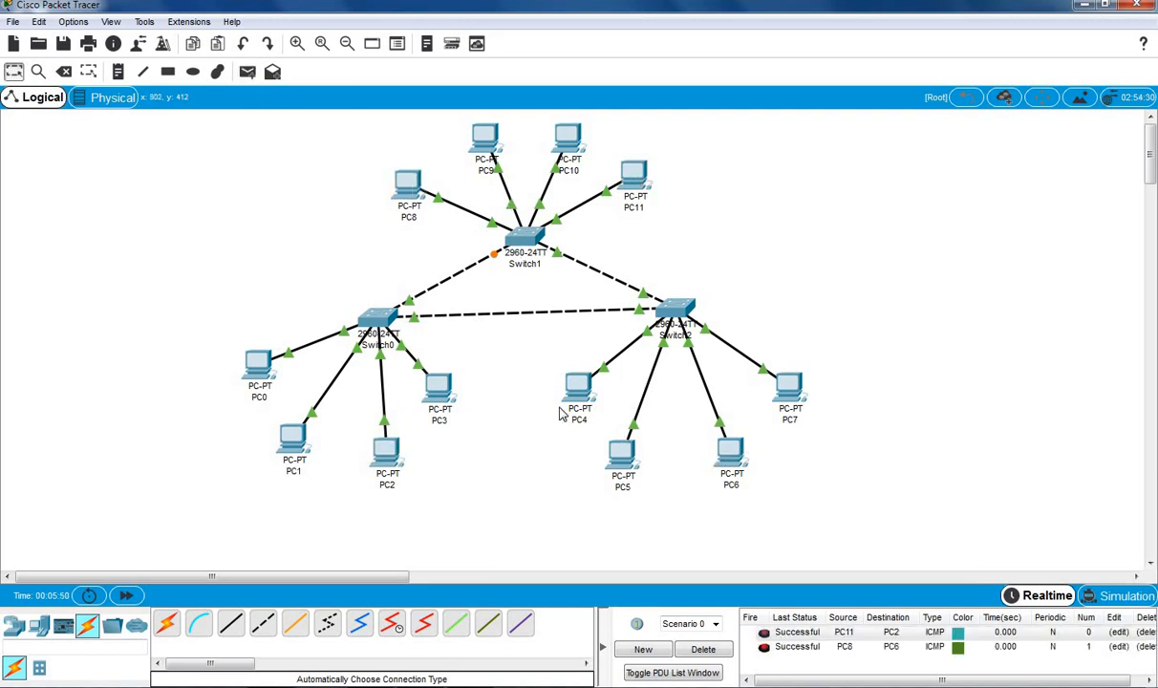
left_click(248, 71)
left_click(482, 139)
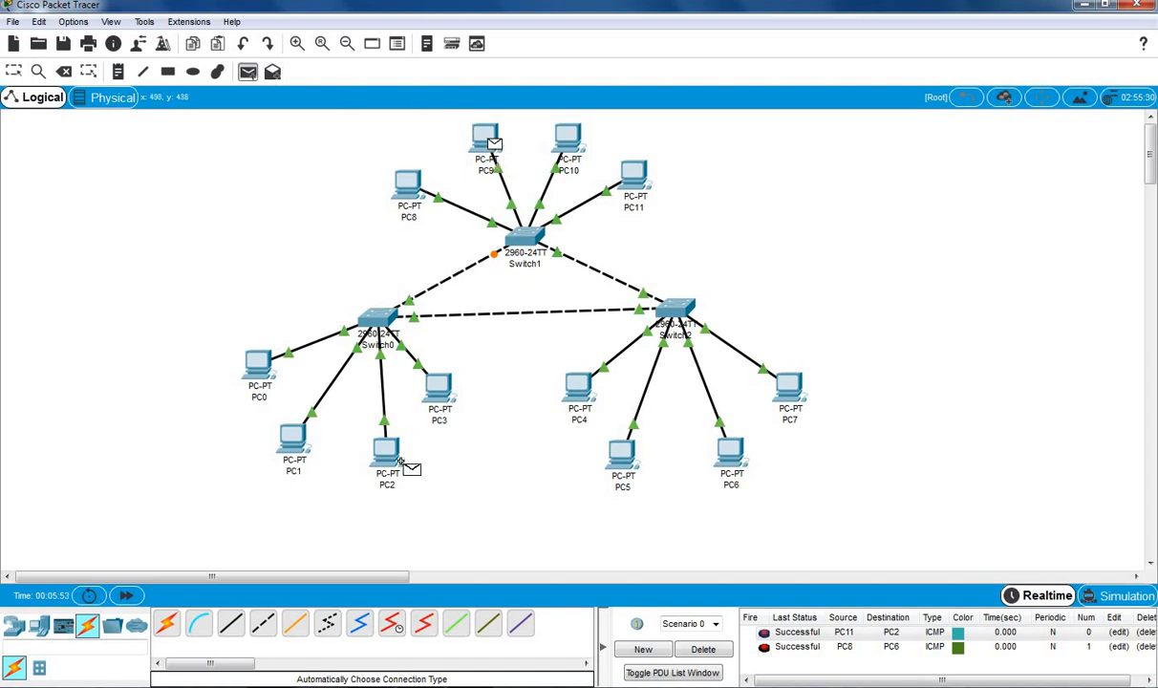
left_click(394, 445)
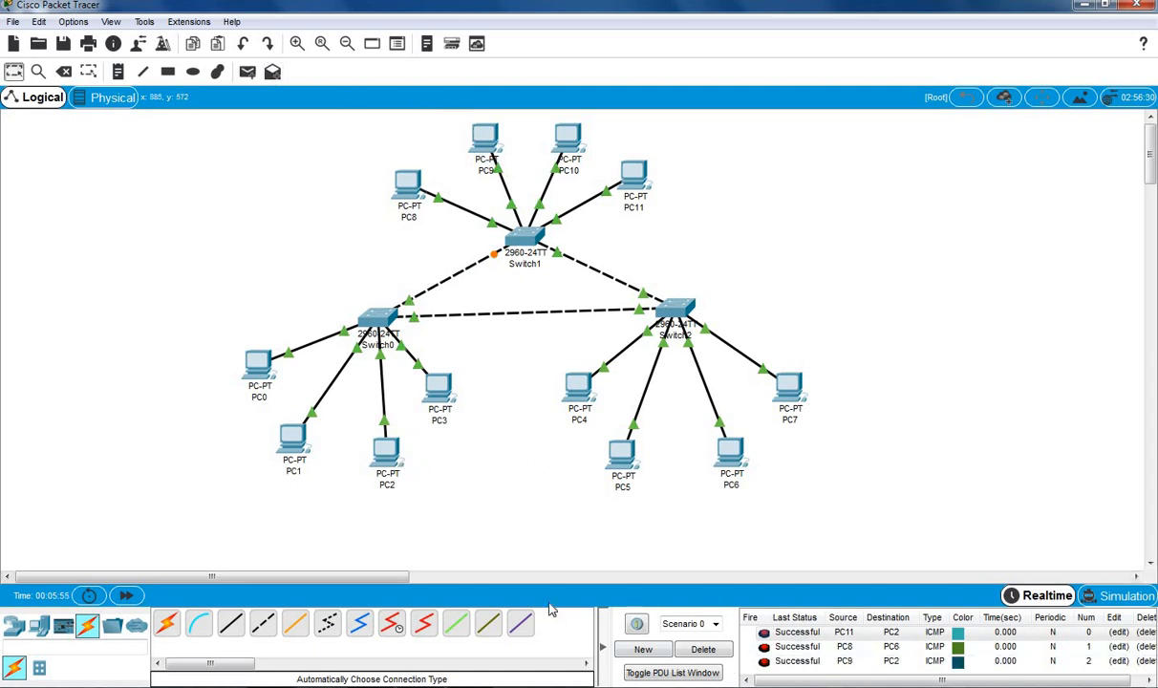
Switch to the Notepad notes and add the lines "its done" and "thankyou for watching" below "now send packets"
key("alt+Tab")
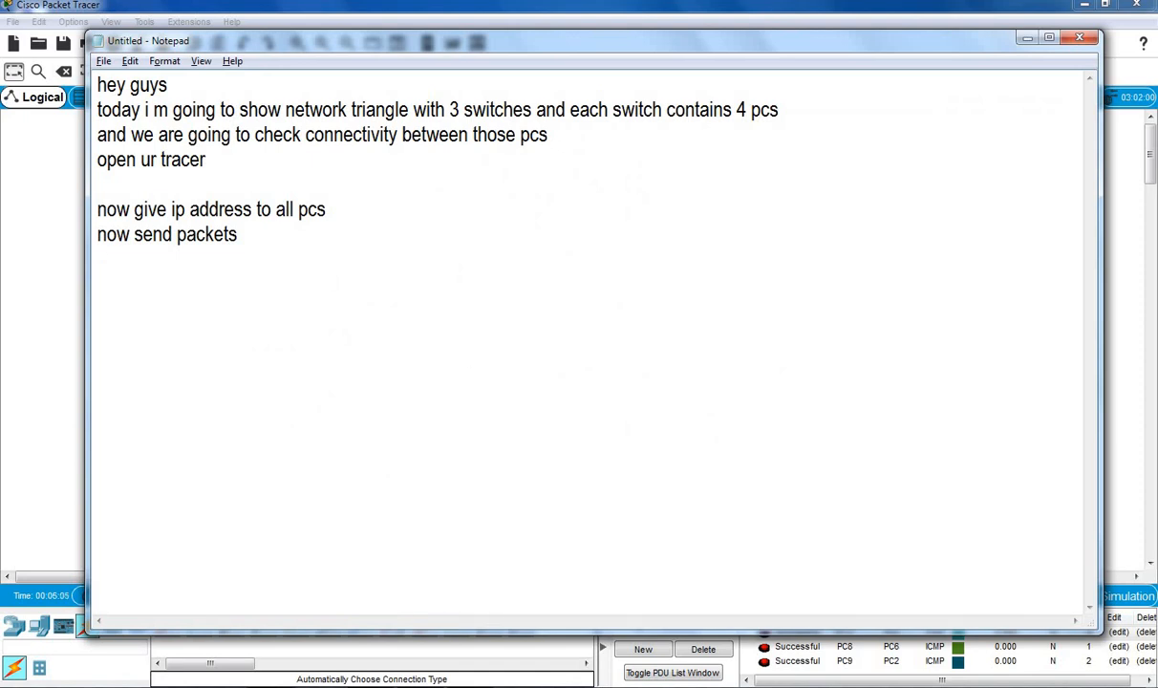
type("its done ")
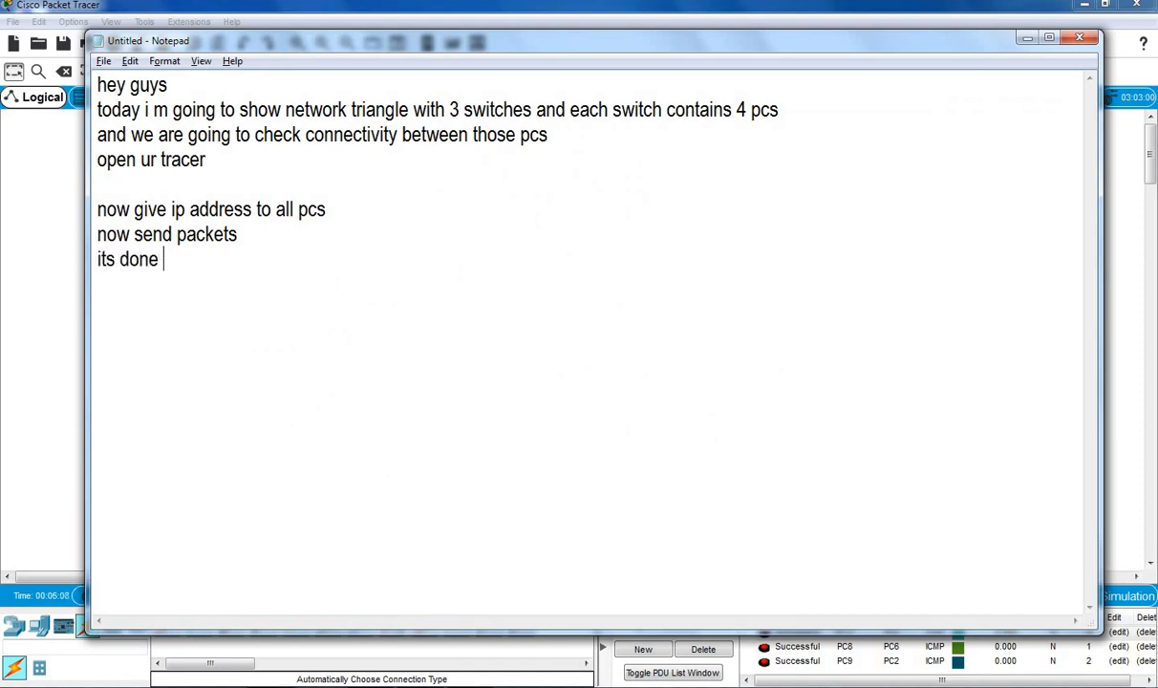
type("thankyou g")
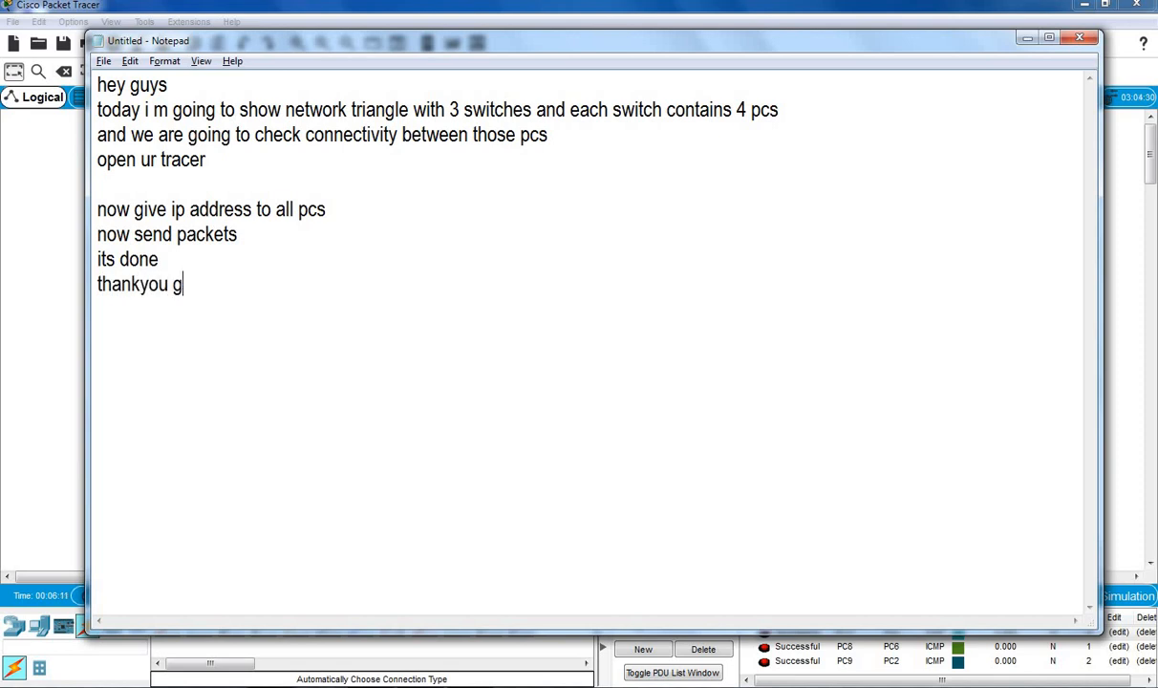
key("BackSpace")
type("for watch")
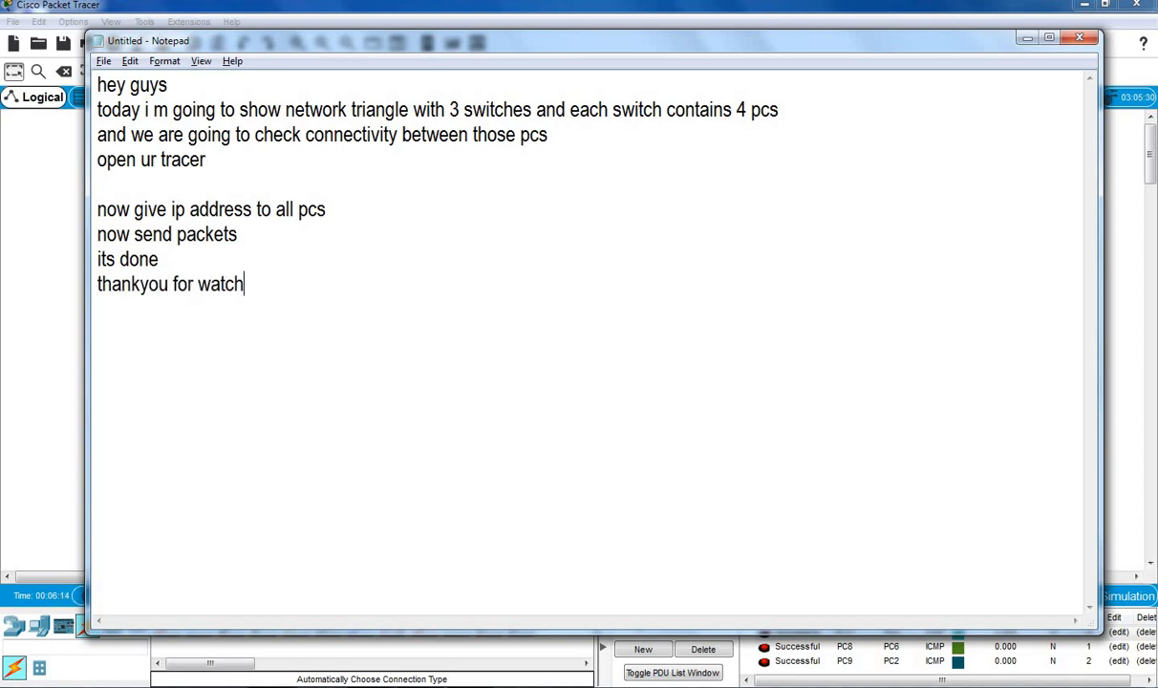
type("ing ")
Add the closing line "please do share subscribe and like videos" at the end of the notes
type("please do")
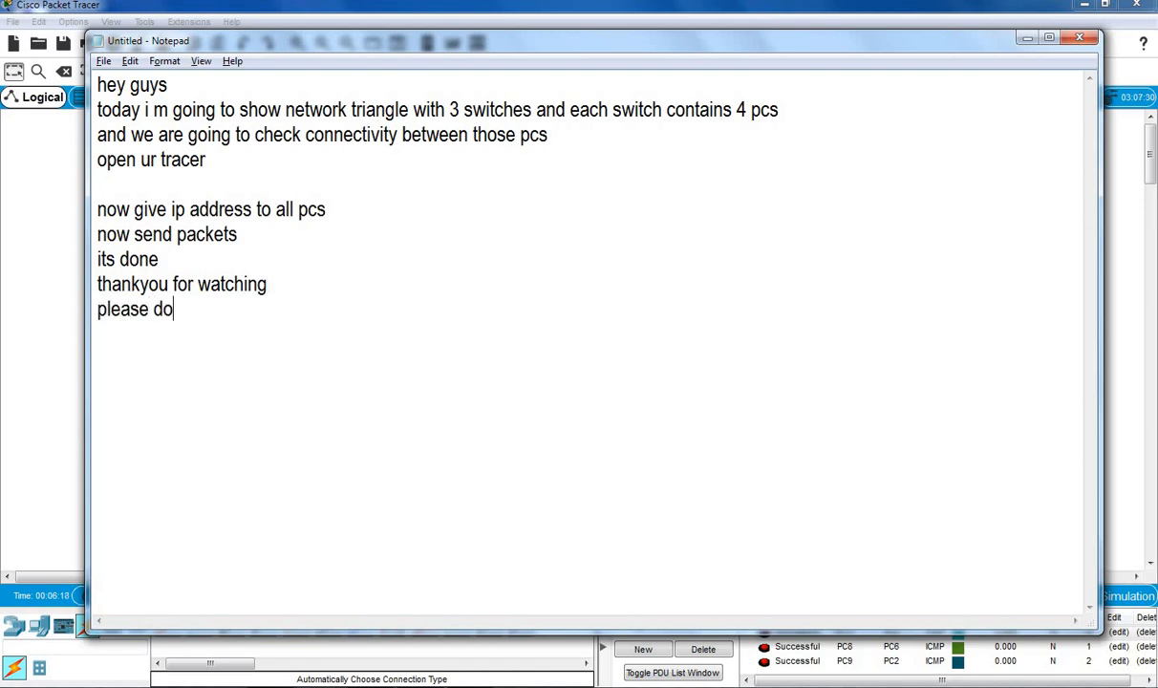
type(" share s")
type("ubscriv")
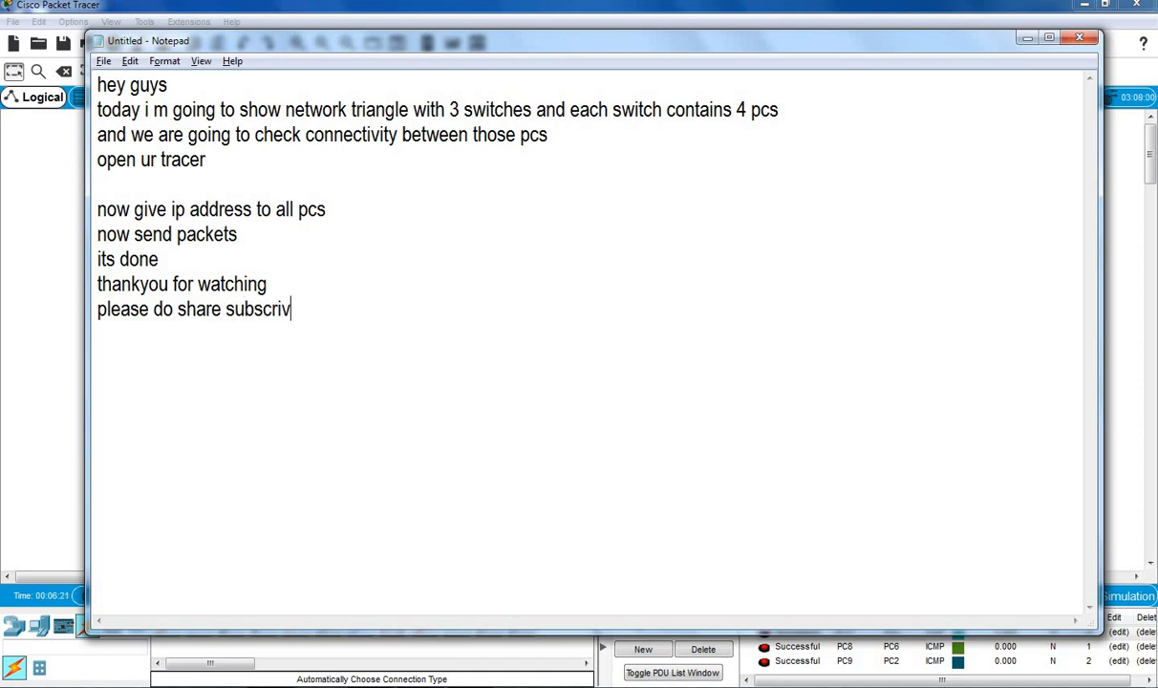
key("BackSpace")
type("be and like videos")
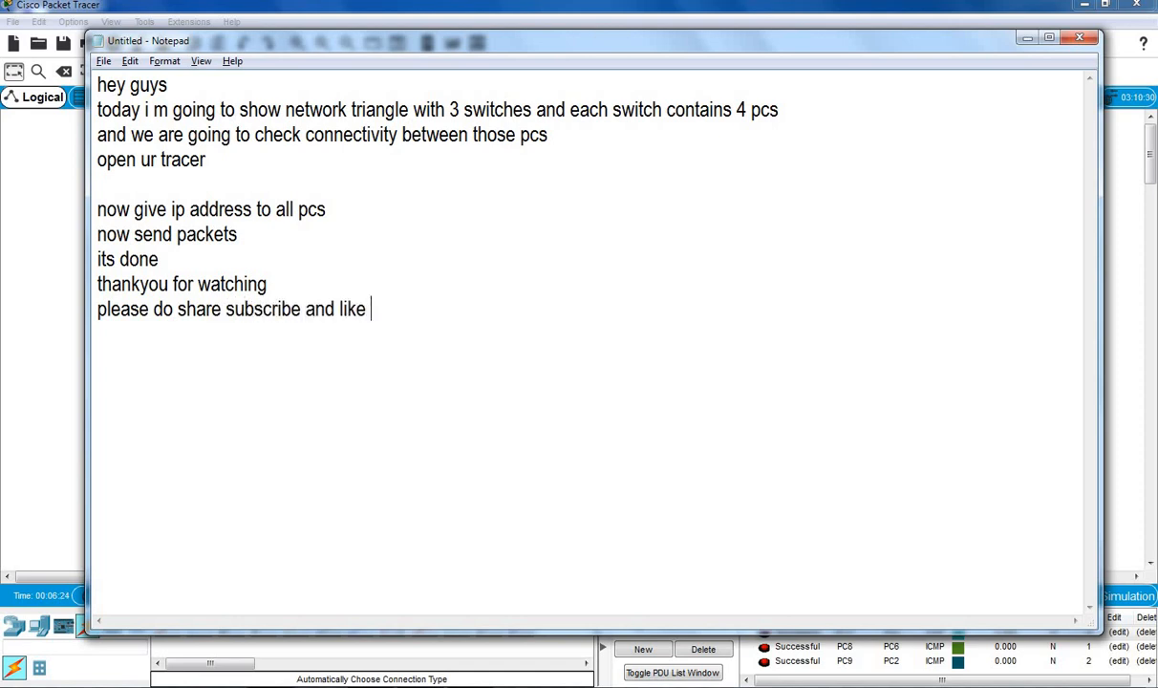